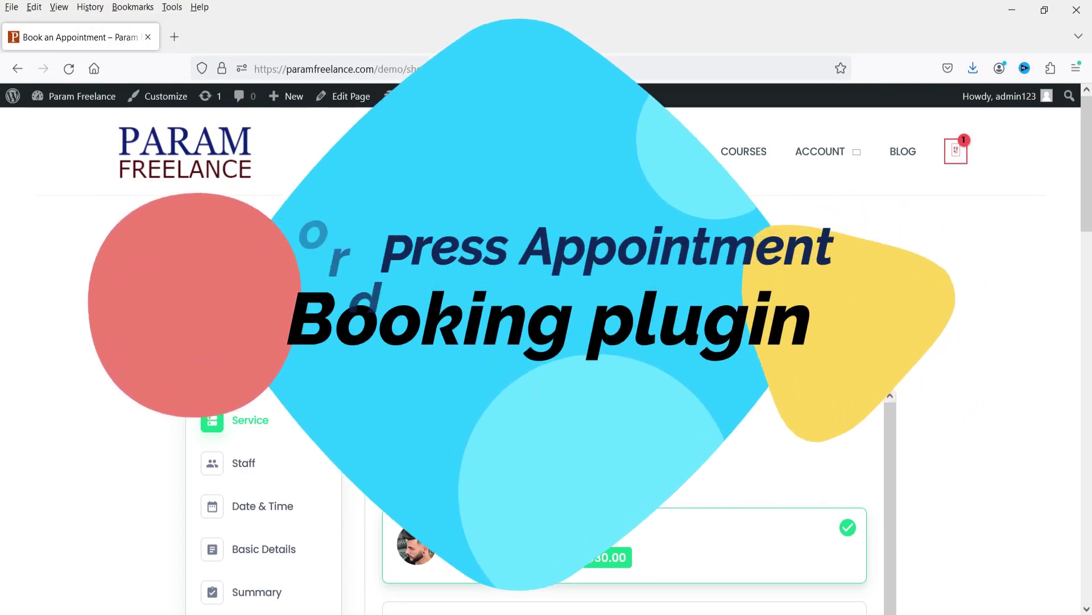
# Step: Choose the Hair Cut service for the appointment and continue to the staff selection
pyautogui.scroll(-2, 1061, 334)
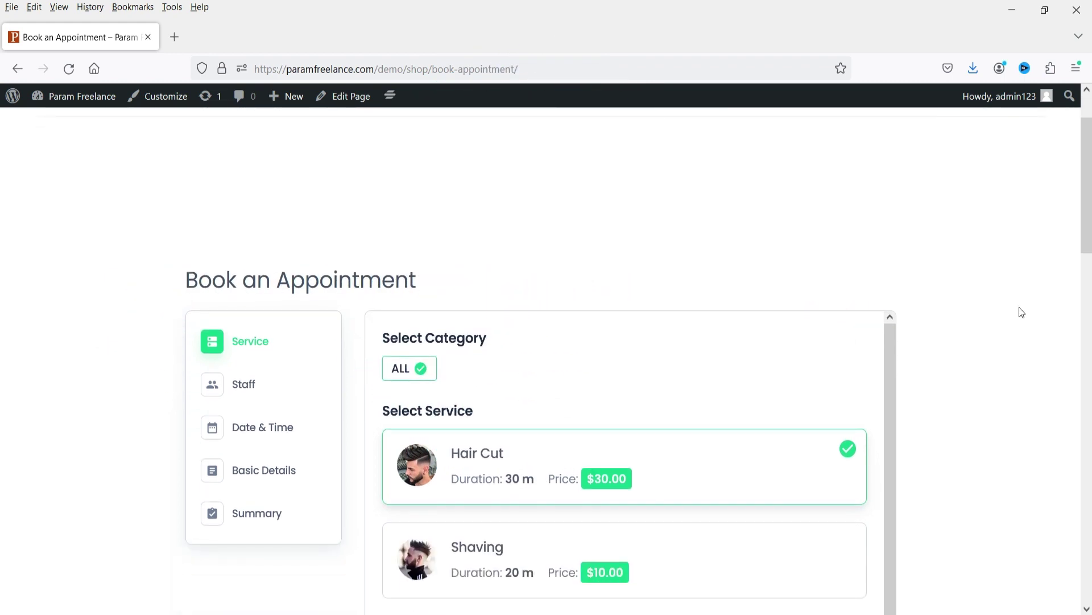
pyautogui.scroll(-1, 1016, 308)
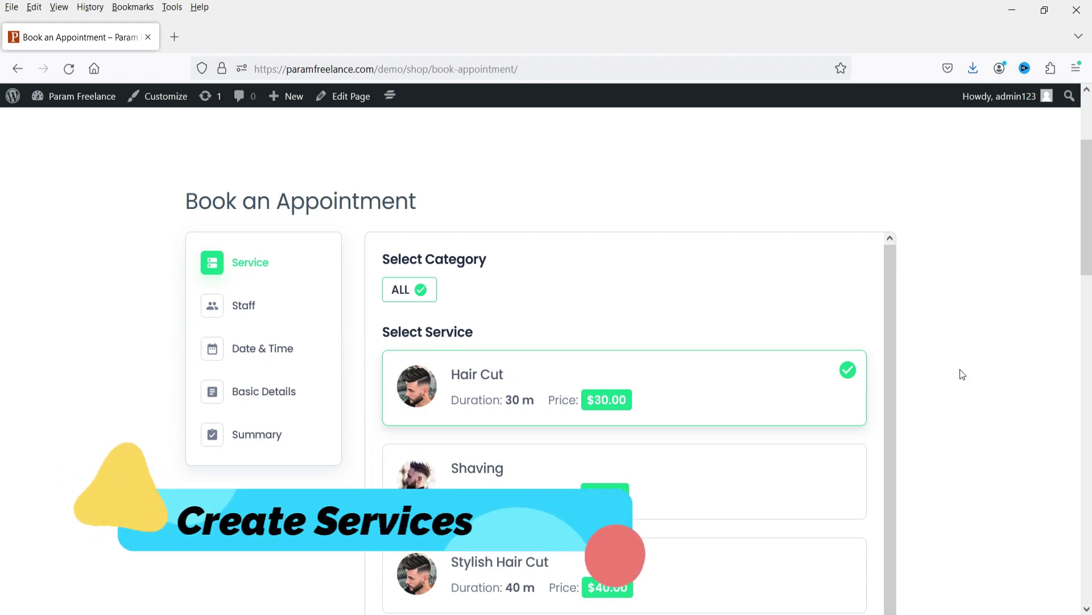
pyautogui.scroll(-3, 952, 354)
pyautogui.click(753, 245)
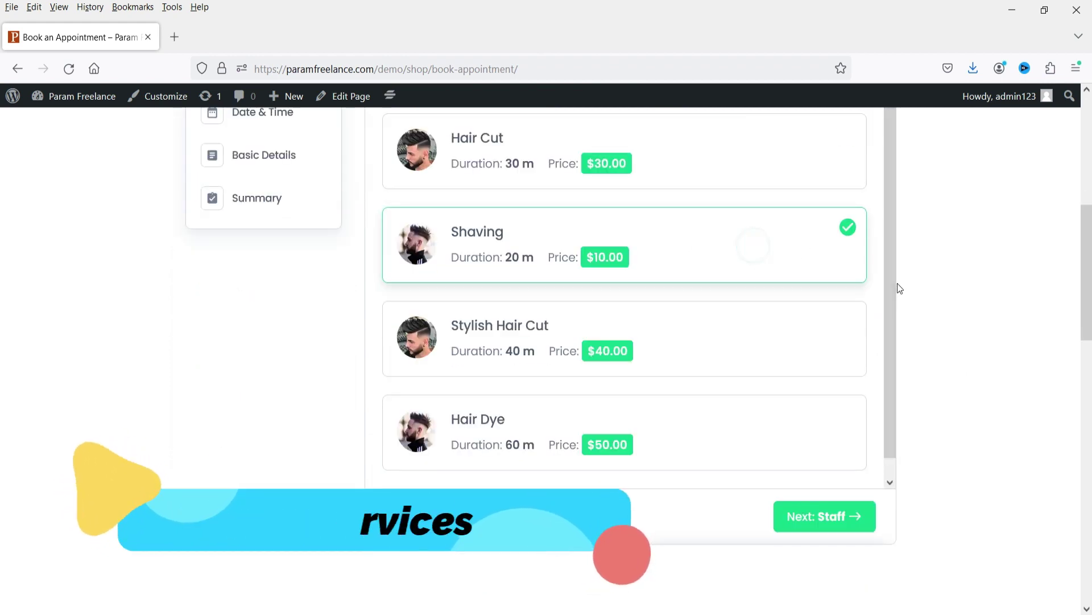
pyautogui.scroll(2, 896, 285)
pyautogui.click(802, 306)
pyautogui.scroll(-4, 952, 277)
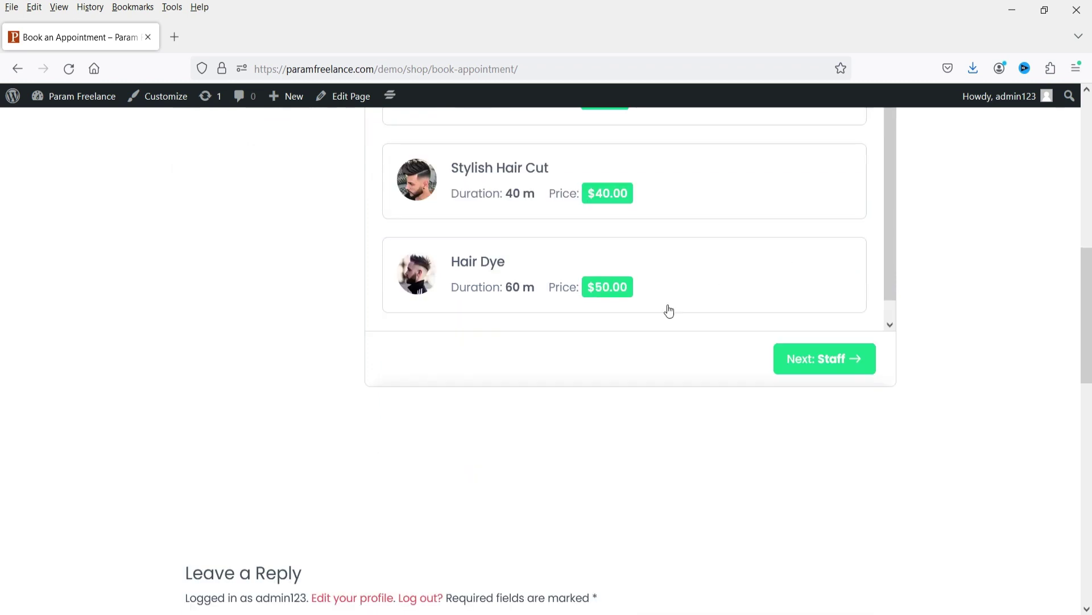
pyautogui.click(844, 359)
pyautogui.scroll(4, 989, 389)
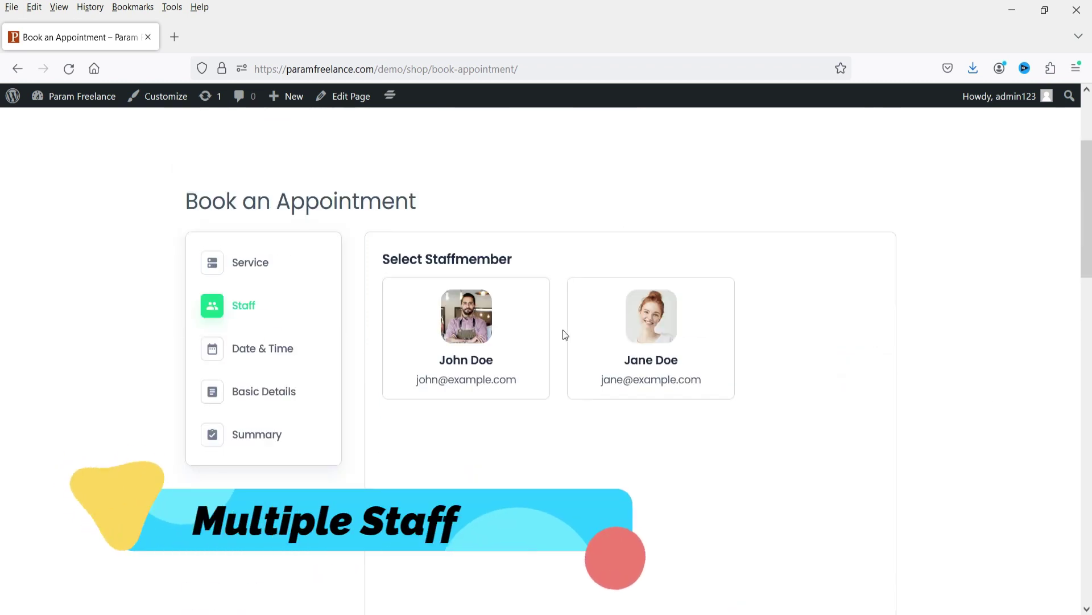
# Step: Choose the first staff member and the 5:30 pm - 6:00 pm slot on 29 June 2023
pyautogui.click(476, 326)
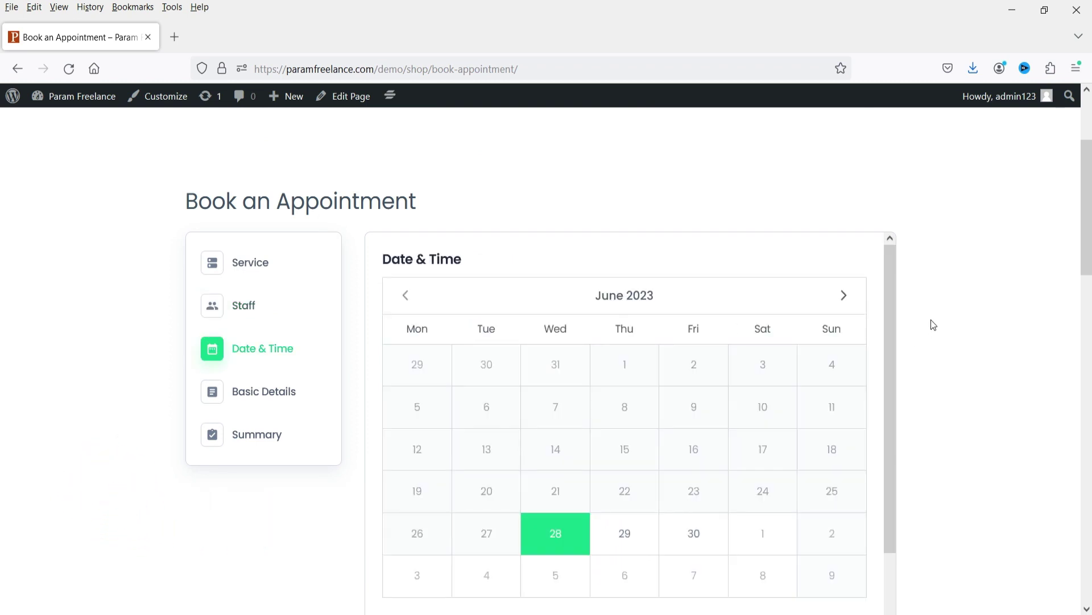
pyautogui.scroll(-3, 712, 437)
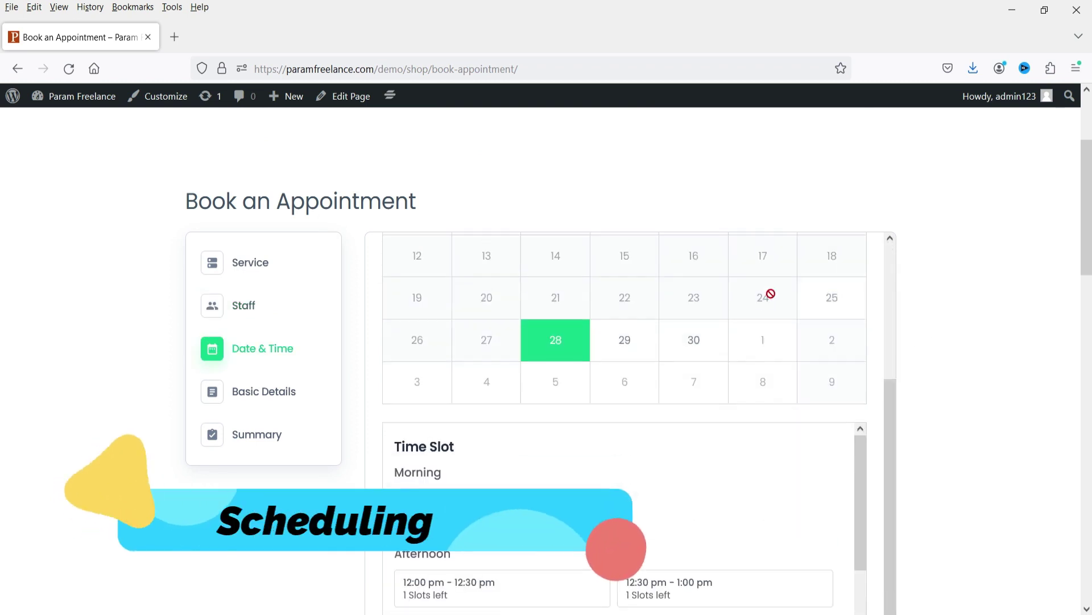
pyautogui.click(624, 339)
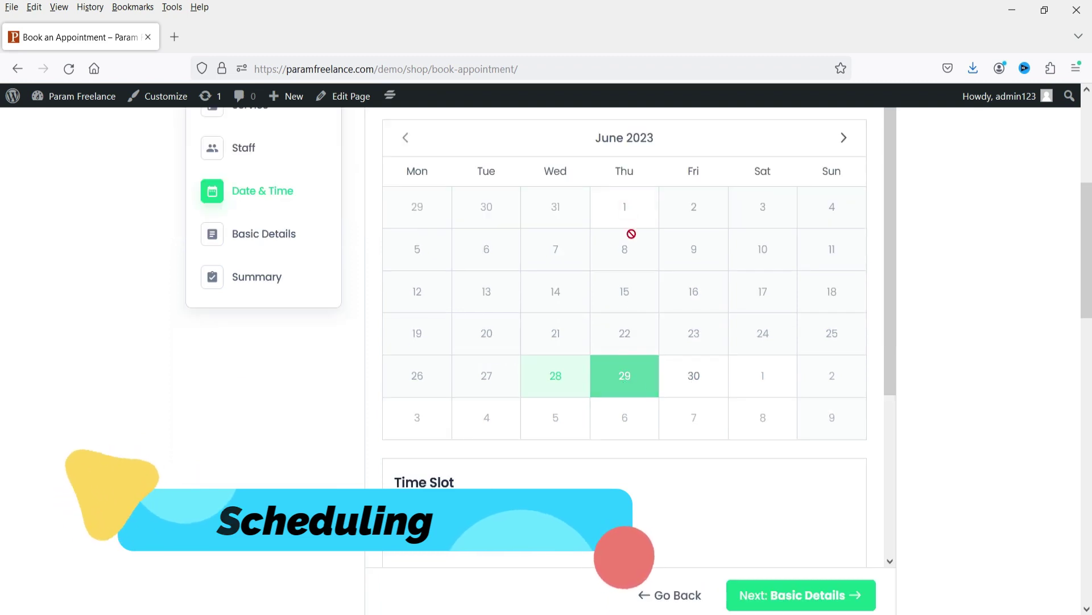
pyautogui.scroll(-3, 718, 361)
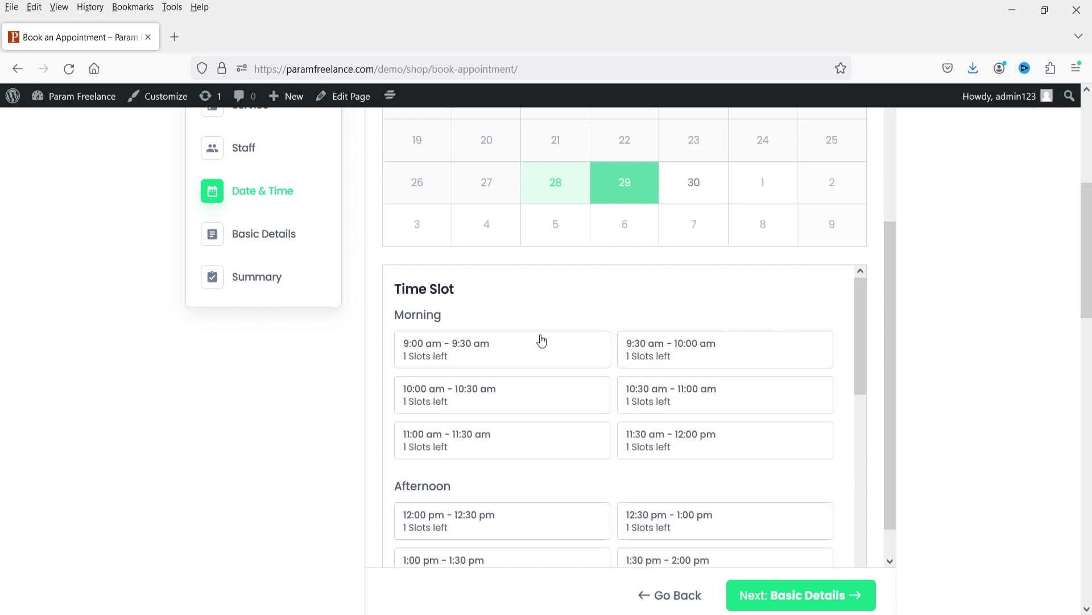
pyautogui.scroll(-6, 858, 318)
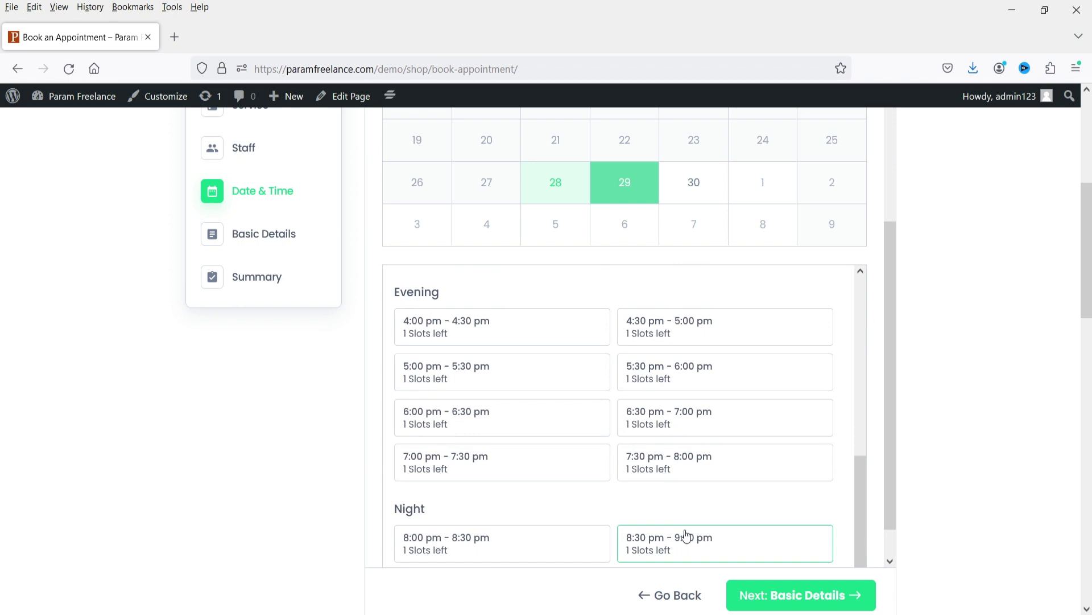
pyautogui.click(666, 374)
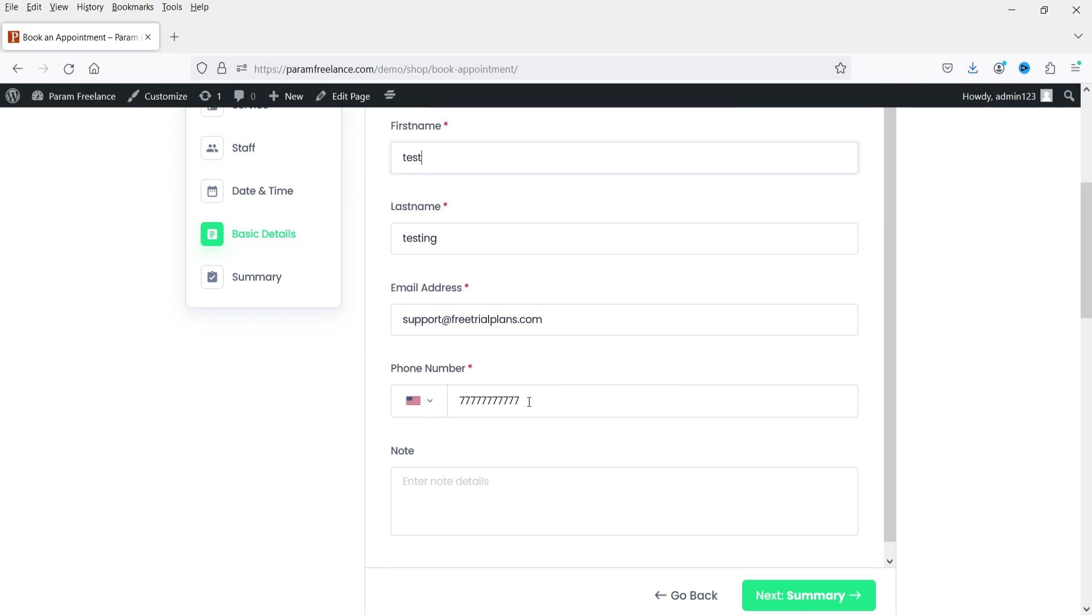
# Step: Leave the note empty in the basic details and continue to the booking summary
pyautogui.click(522, 490)
pyautogui.scroll(-1, 608, 394)
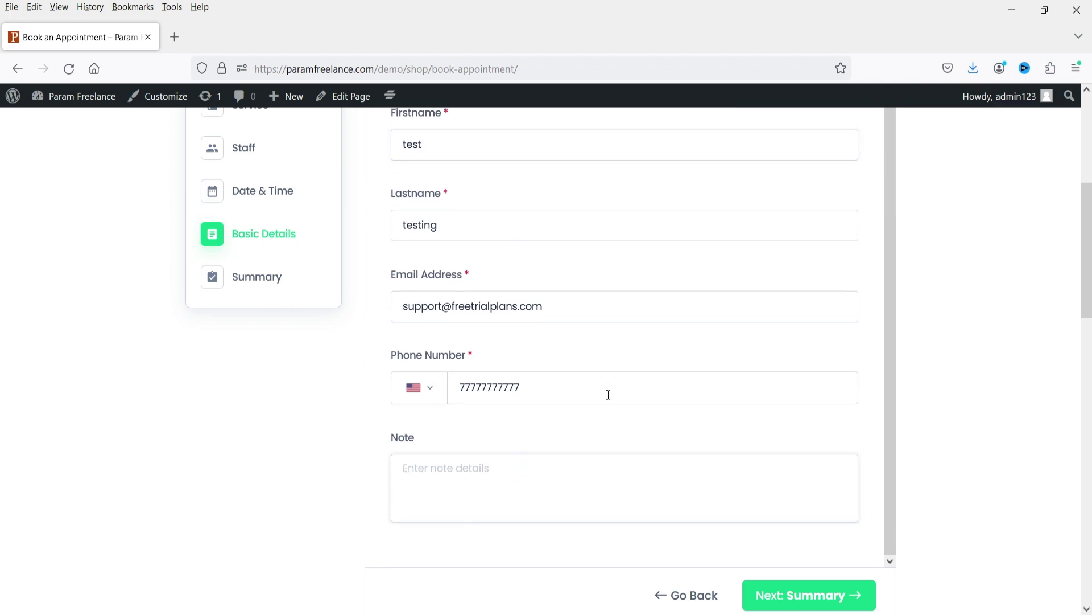
pyautogui.click(808, 595)
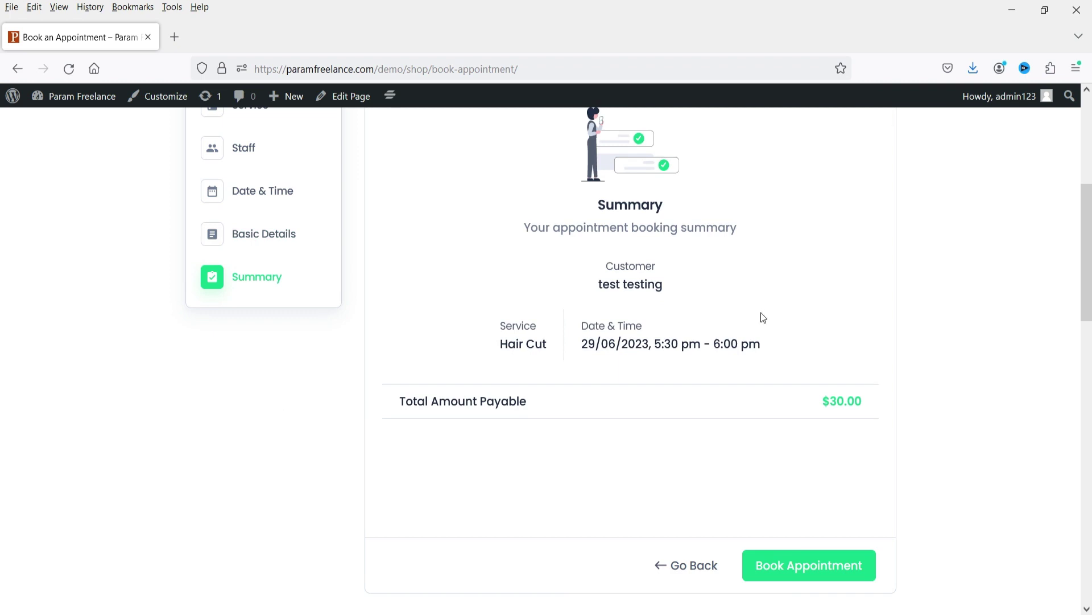
# Step: Review the customer, service, date and payable amount in the summary and book the appointment
pyautogui.scroll(2, 744, 317)
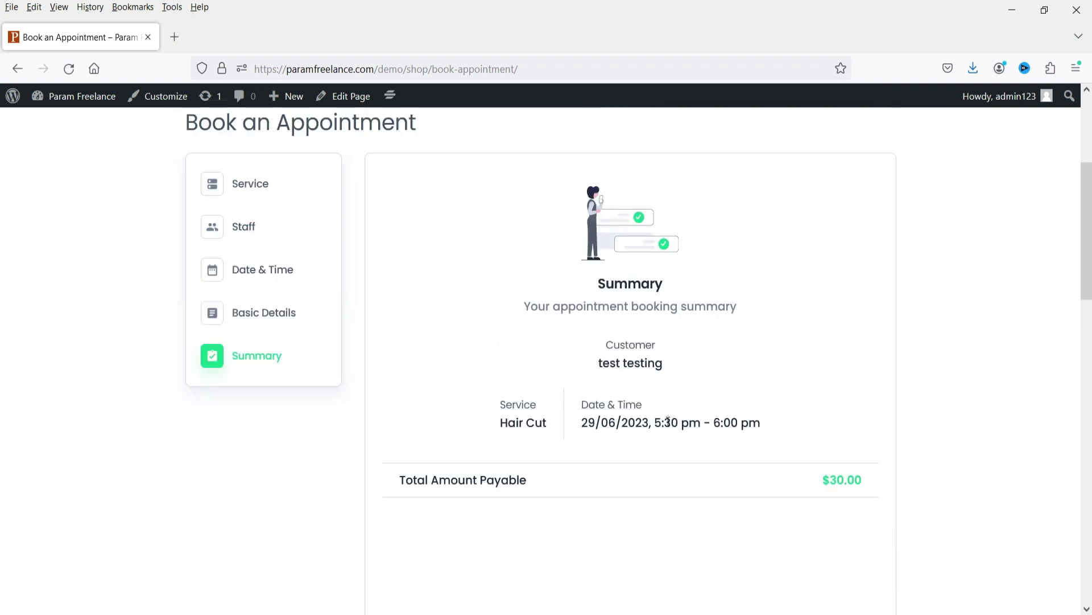
pyautogui.doubleClick(866, 484)
pyautogui.click(975, 449)
pyautogui.scroll(-3, 978, 450)
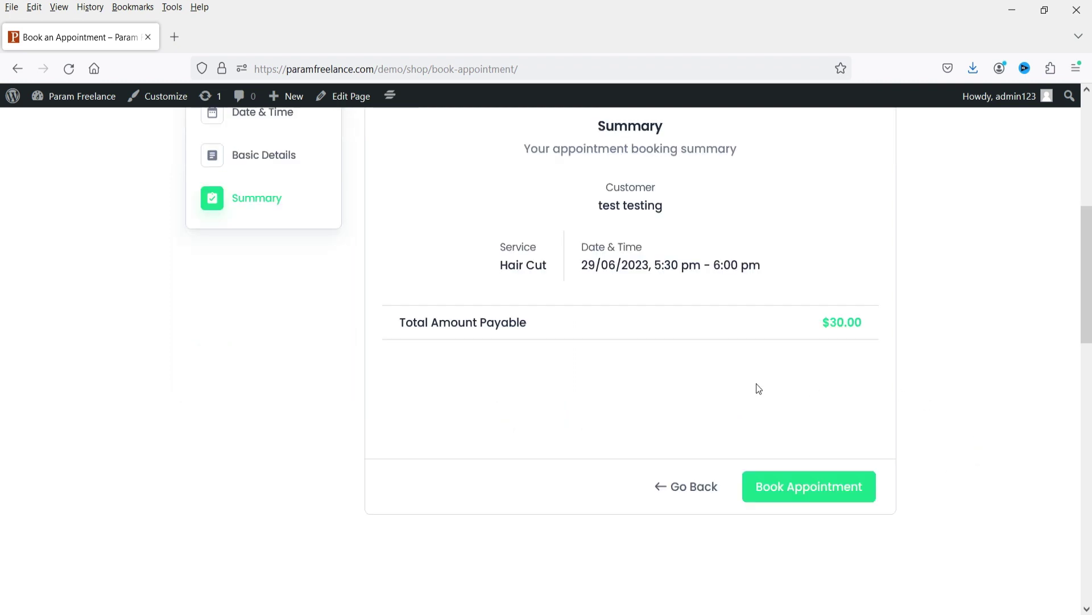
pyautogui.click(821, 489)
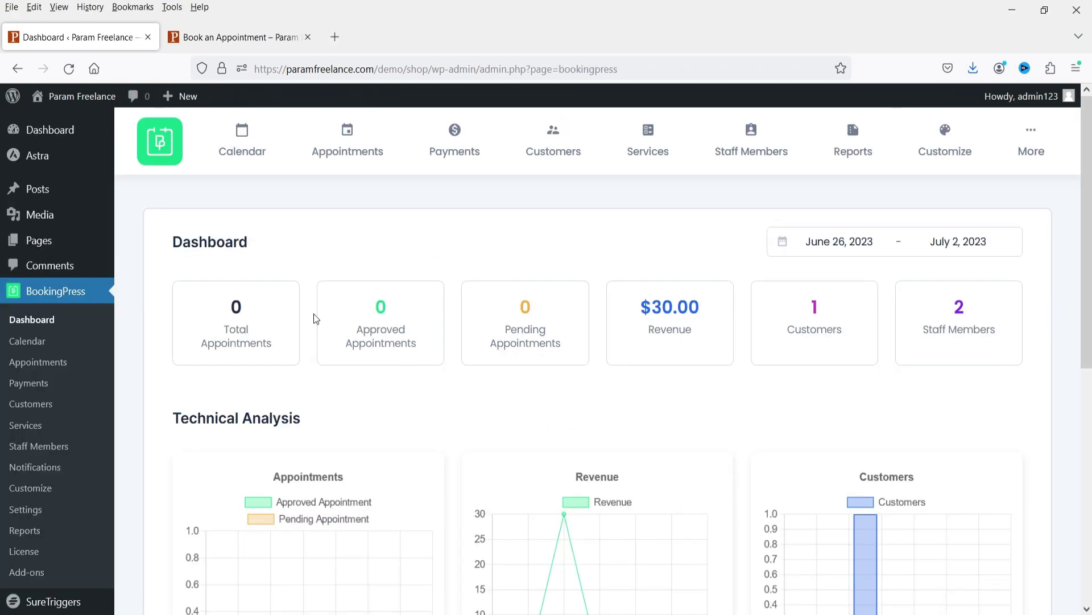
# Step: Examine the statistics, analysis charts and upcoming appointments on the BookingPress admin dashboard
pyautogui.scroll(-2, 984, 362)
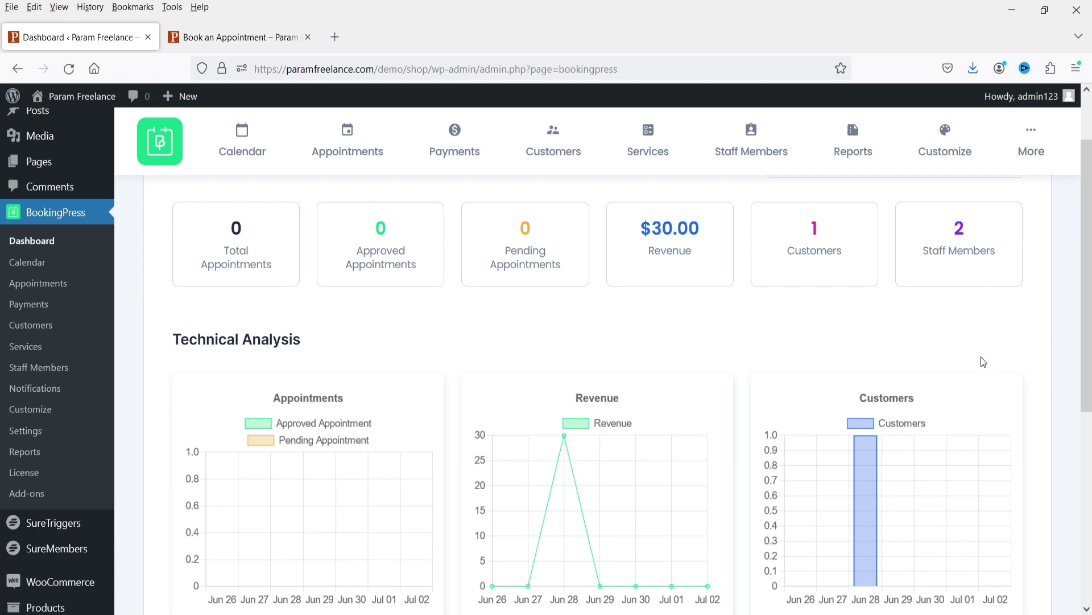
pyautogui.scroll(-6, 911, 353)
pyautogui.scroll(-2, 899, 356)
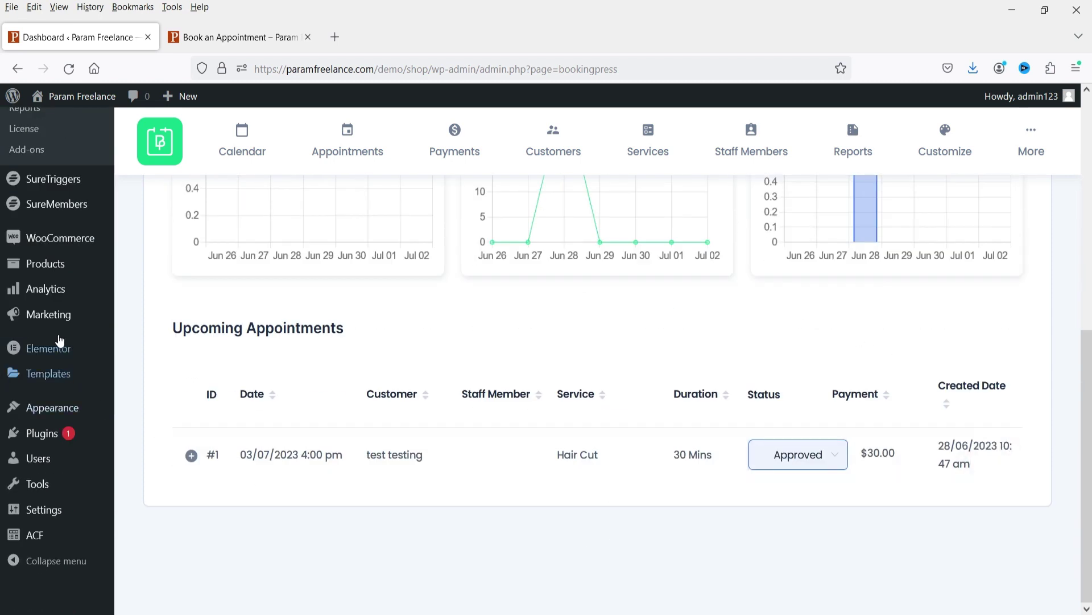
pyautogui.scroll(2, 464, 318)
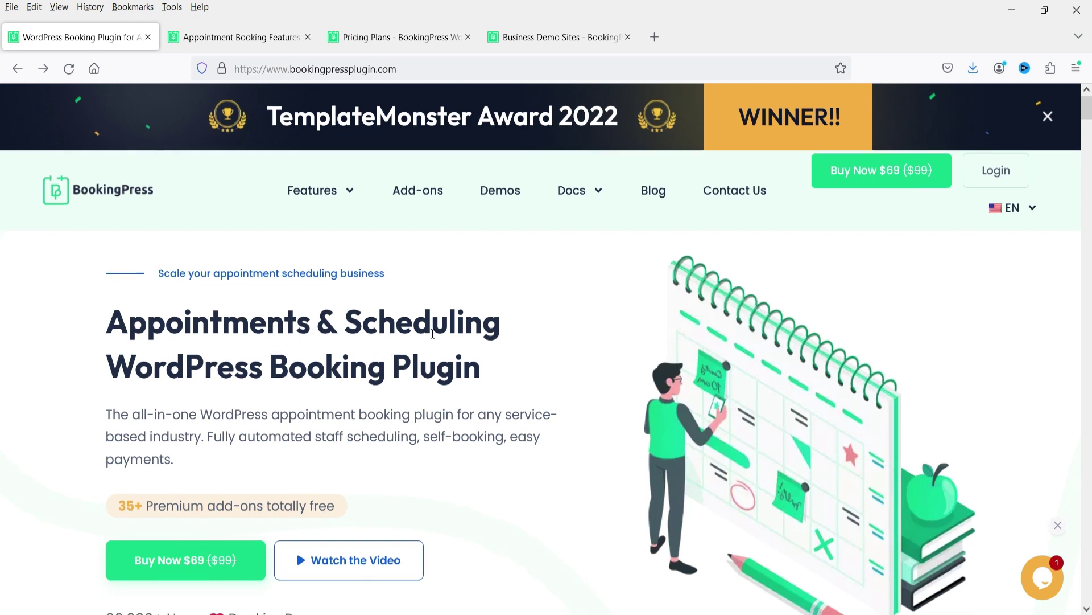
# Step: Read the BookingPress home page, covering suitable business types, notifications, staff scheduling, calendar sync, additional features and payment gateways
pyautogui.scroll(-10, 421, 323)
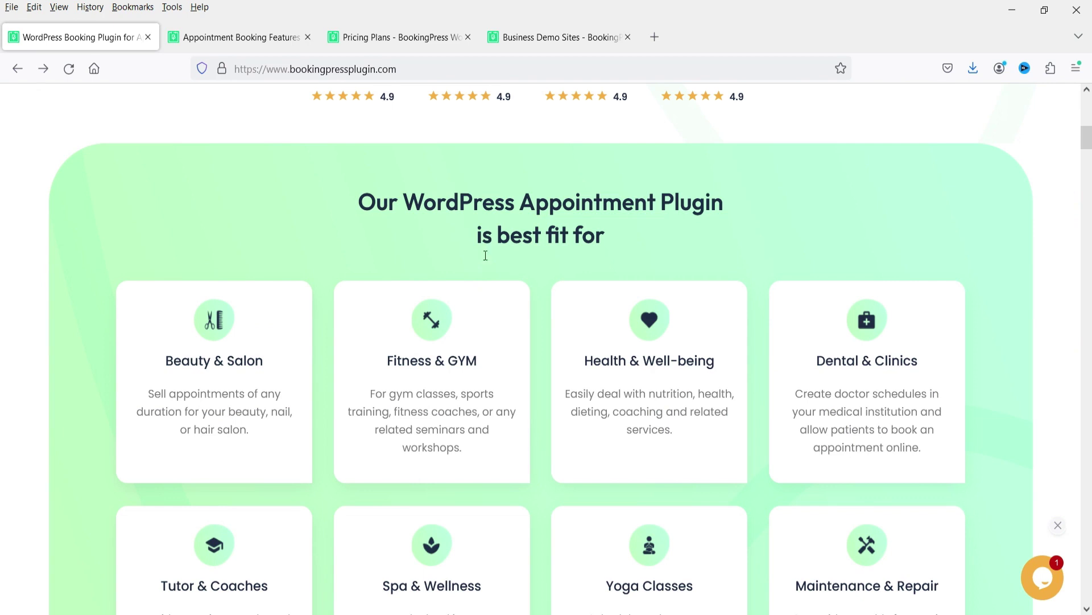
pyautogui.scroll(-4, 129, 330)
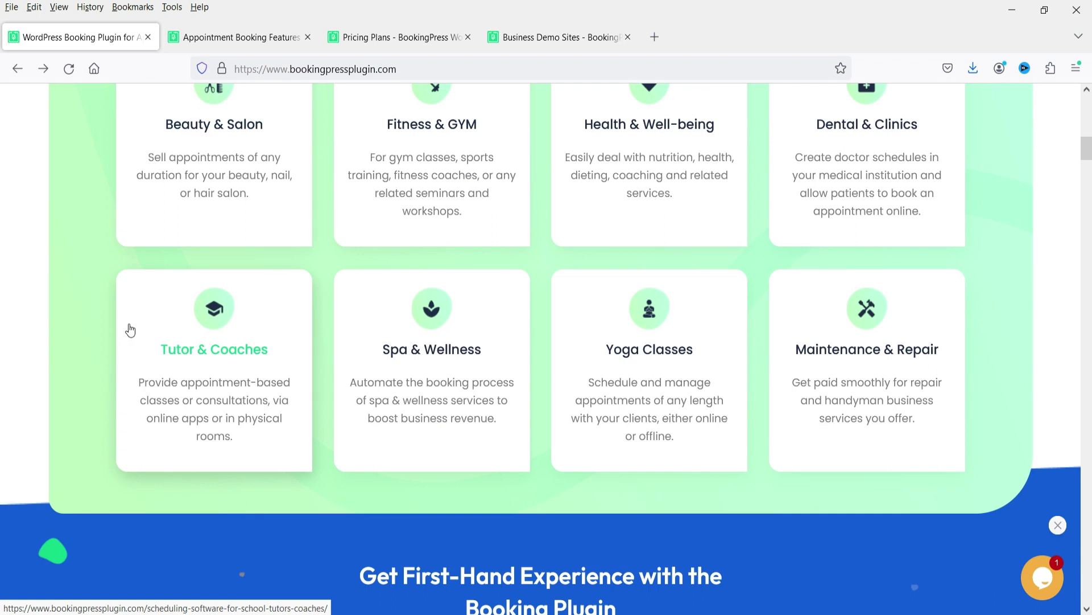
pyautogui.scroll(-8, 129, 329)
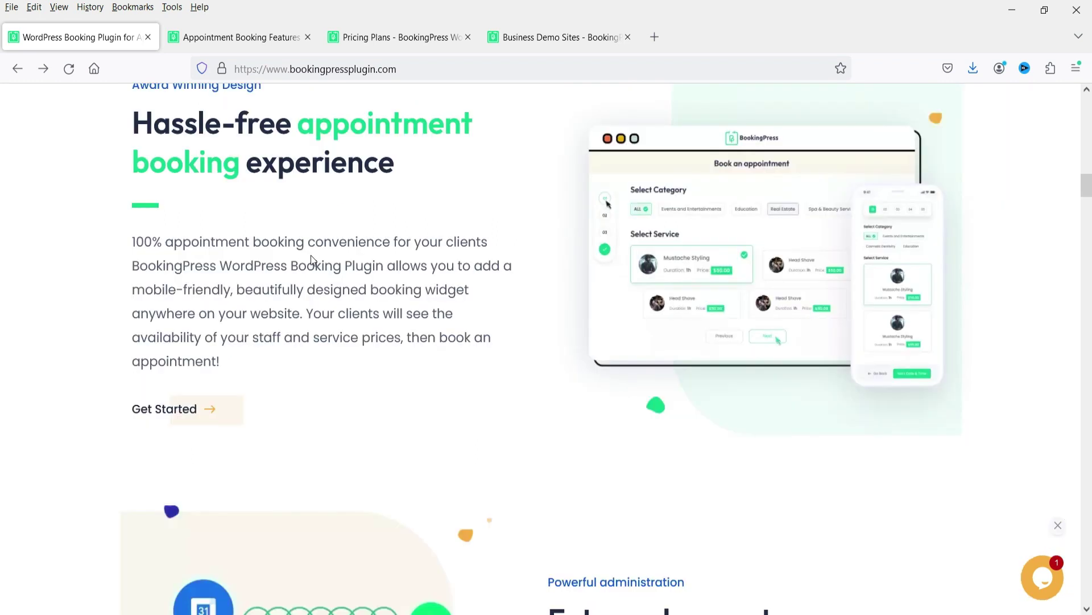
pyautogui.scroll(-4, 98, 303)
pyautogui.scroll(-3, 797, 207)
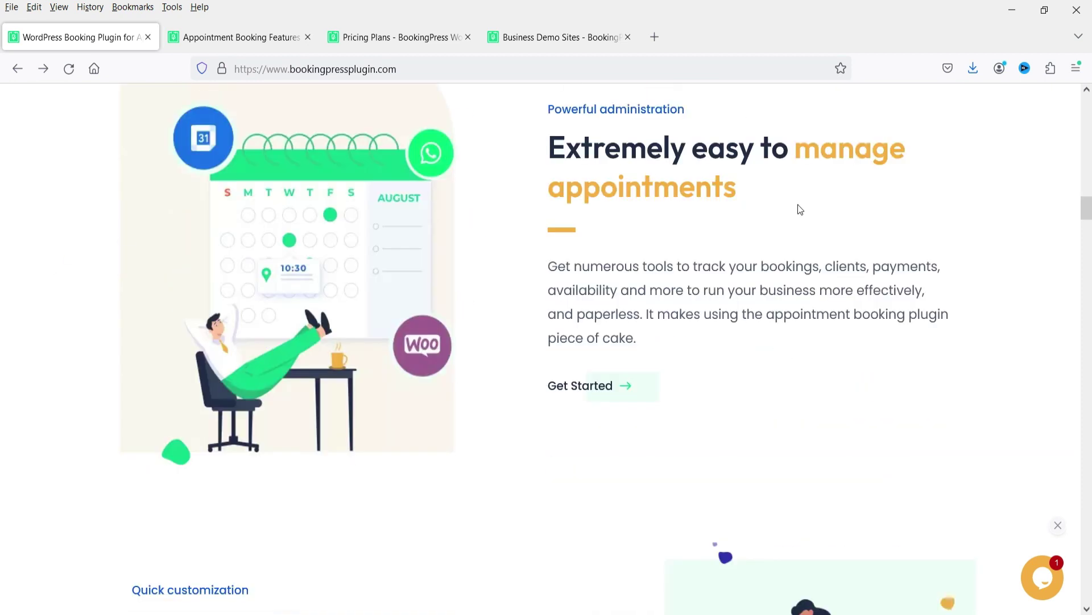
pyautogui.scroll(-5, 717, 214)
pyautogui.scroll(-5, 273, 258)
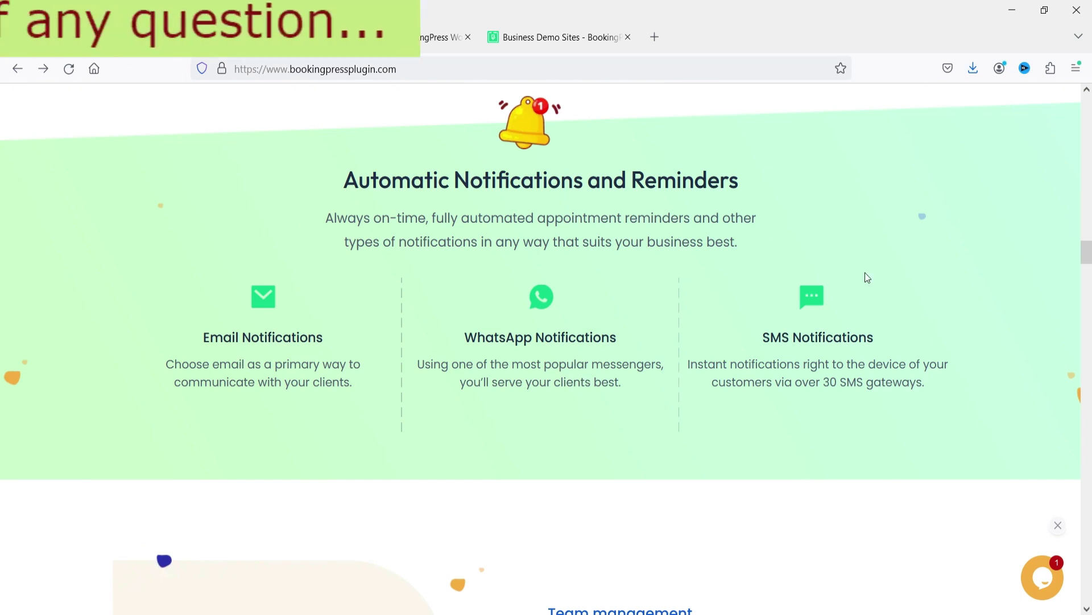
pyautogui.scroll(-8, 914, 264)
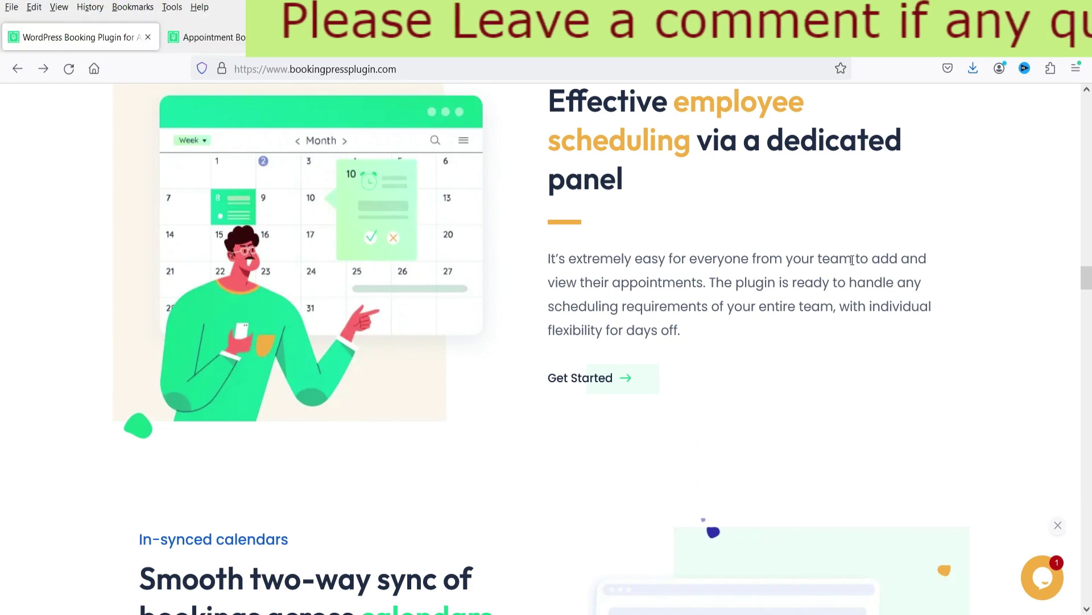
pyautogui.scroll(-8, 855, 259)
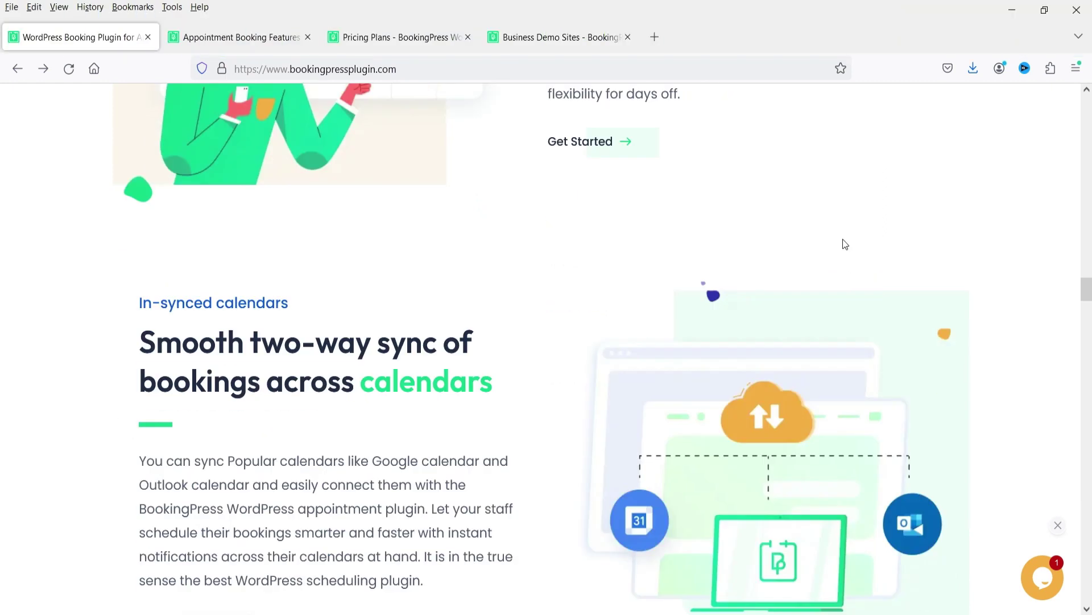
pyautogui.scroll(-15, 520, 253)
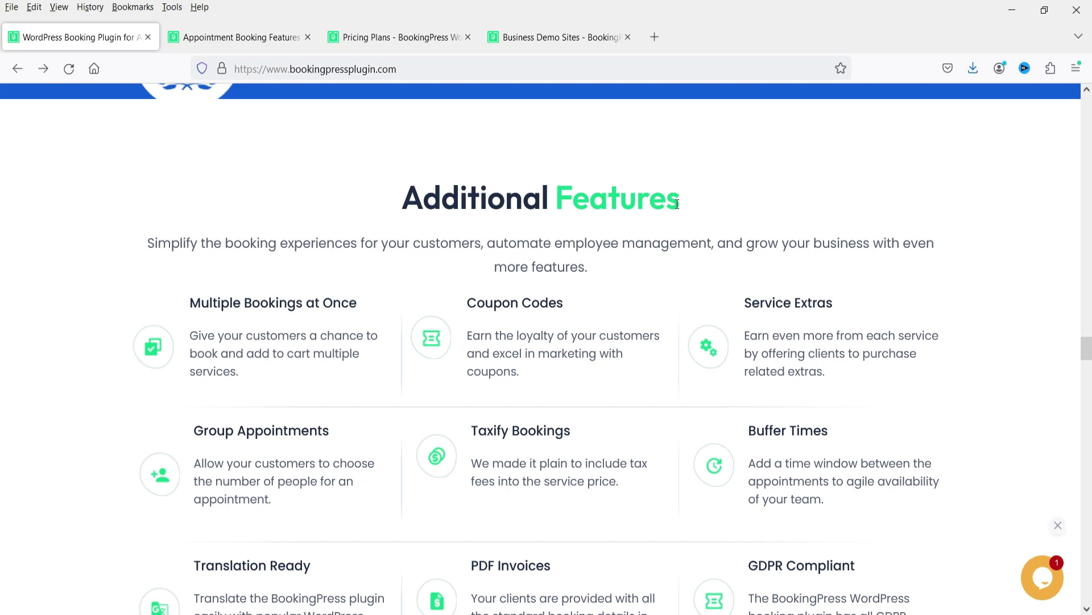
pyautogui.scroll(-10, 65, 203)
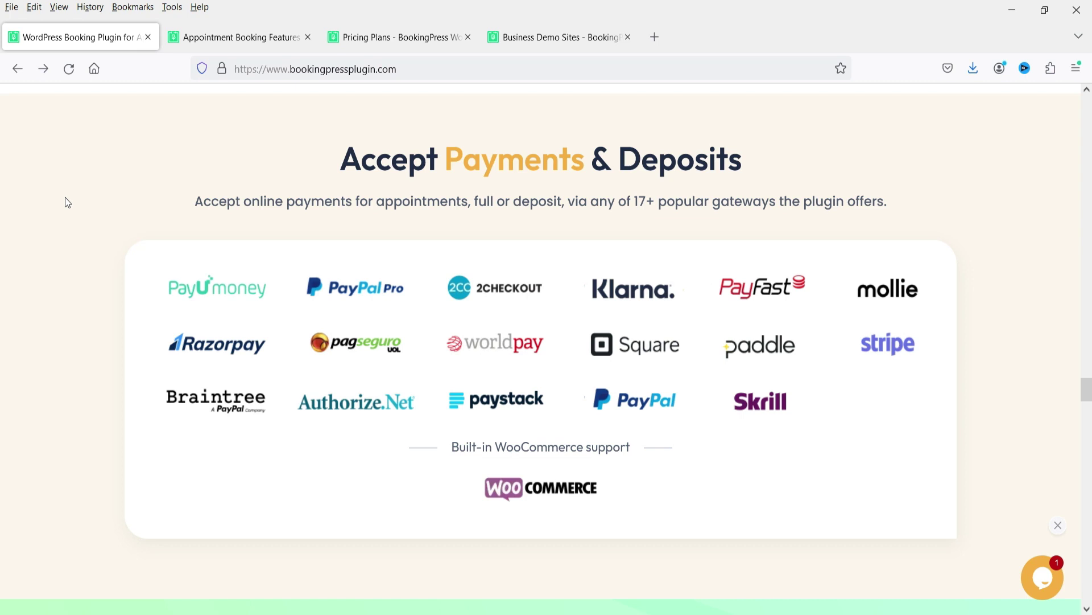
# Step: Open the BookingPress pricing page and compare what the Standard, Professional and Enterprise plans include
pyautogui.hotkey('ctrl', 'Tab')
pyautogui.hotkey('ctrl', 'Tab')
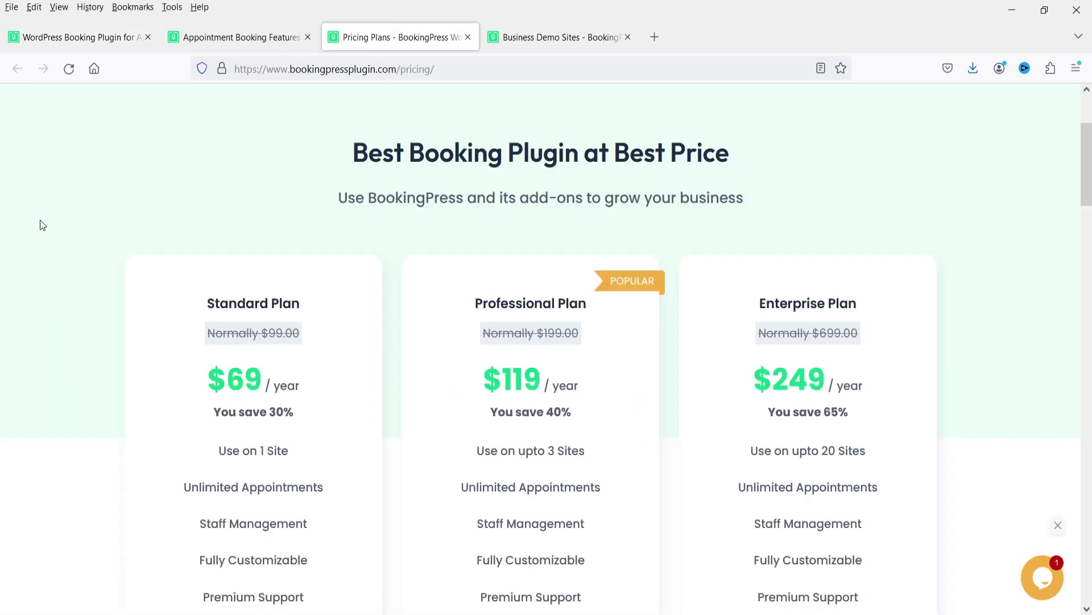
pyautogui.scroll(-2, 43, 226)
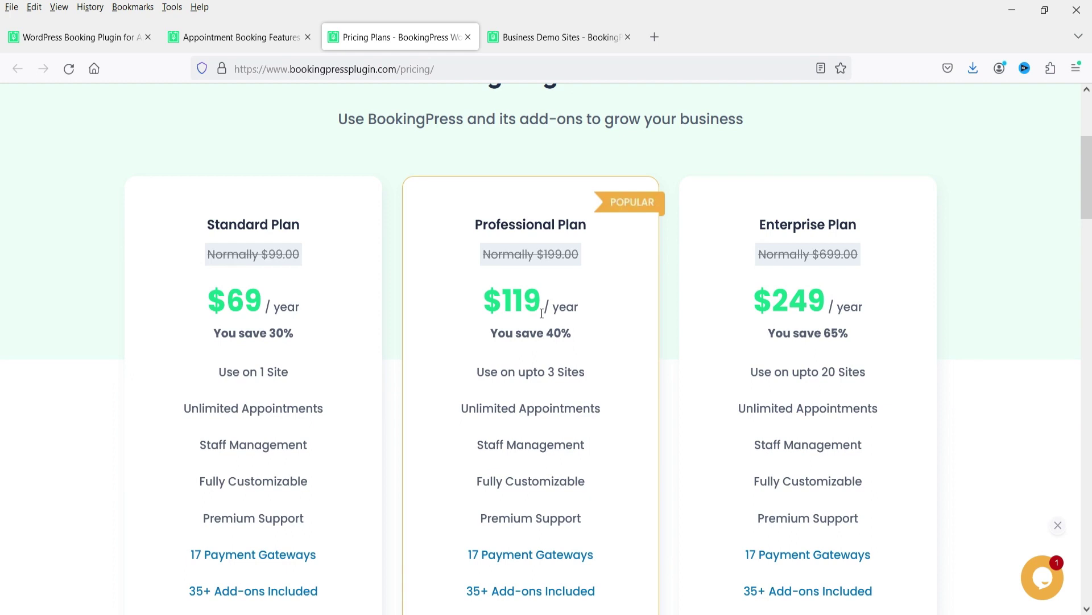
pyautogui.scroll(-2, 542, 313)
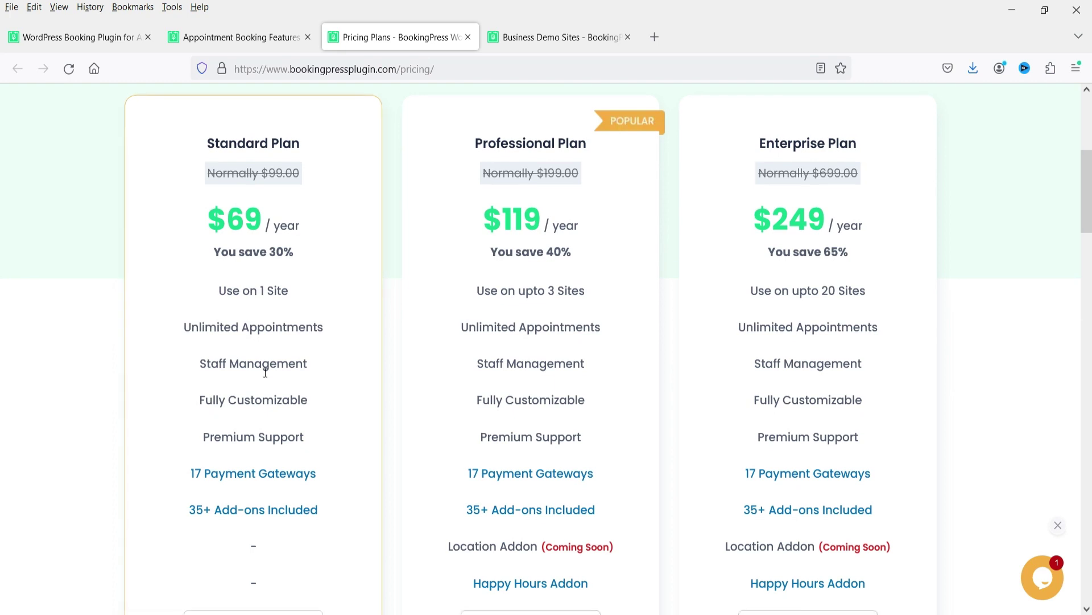
pyautogui.scroll(-5, 268, 366)
pyautogui.moveTo(206, 162)
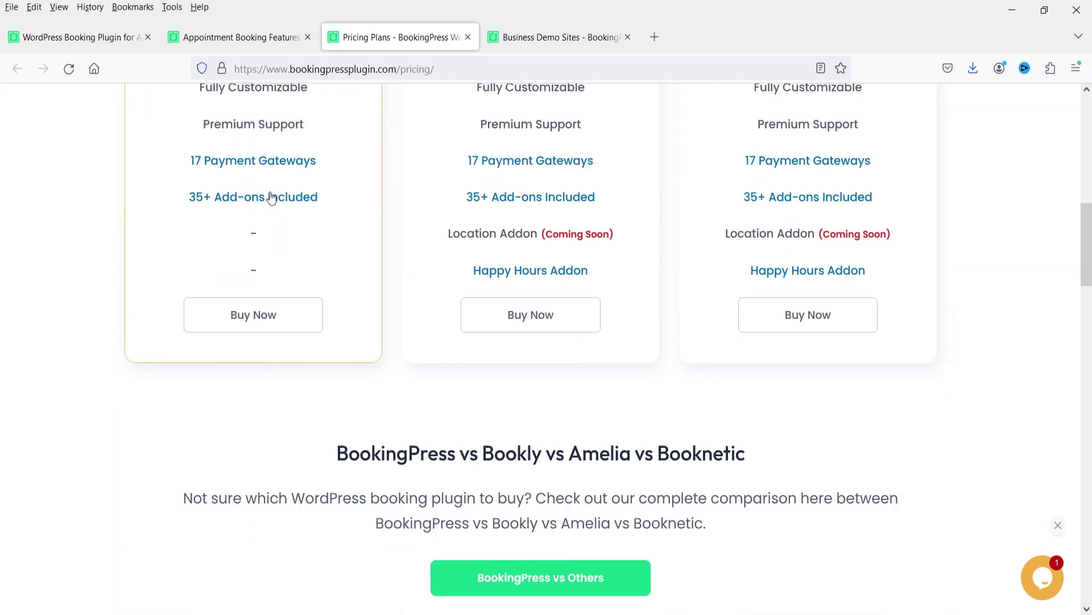
pyautogui.scroll(3, 272, 165)
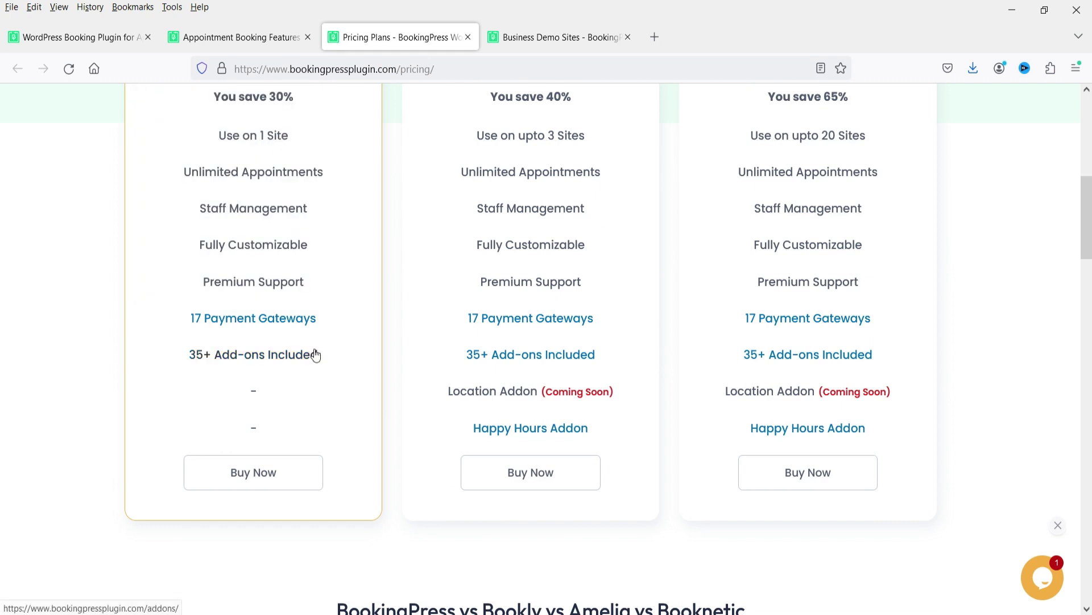
# Step: Check the BookingPress features page and return to the pricing plans
pyautogui.click(57, 37)
pyautogui.click(168, 41)
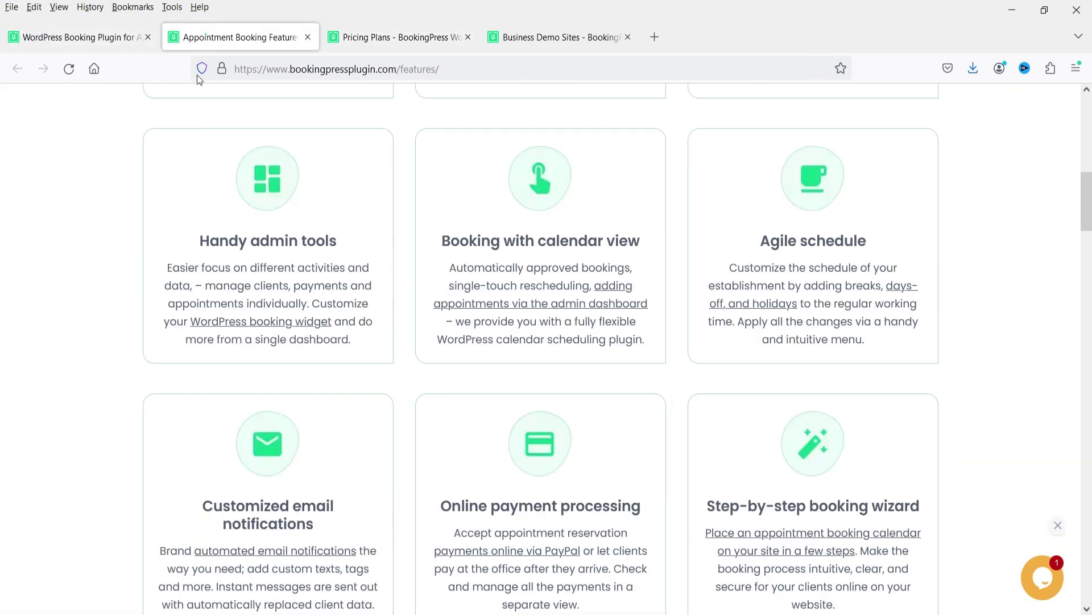
pyautogui.hotkey('ctrl', 'Tab')
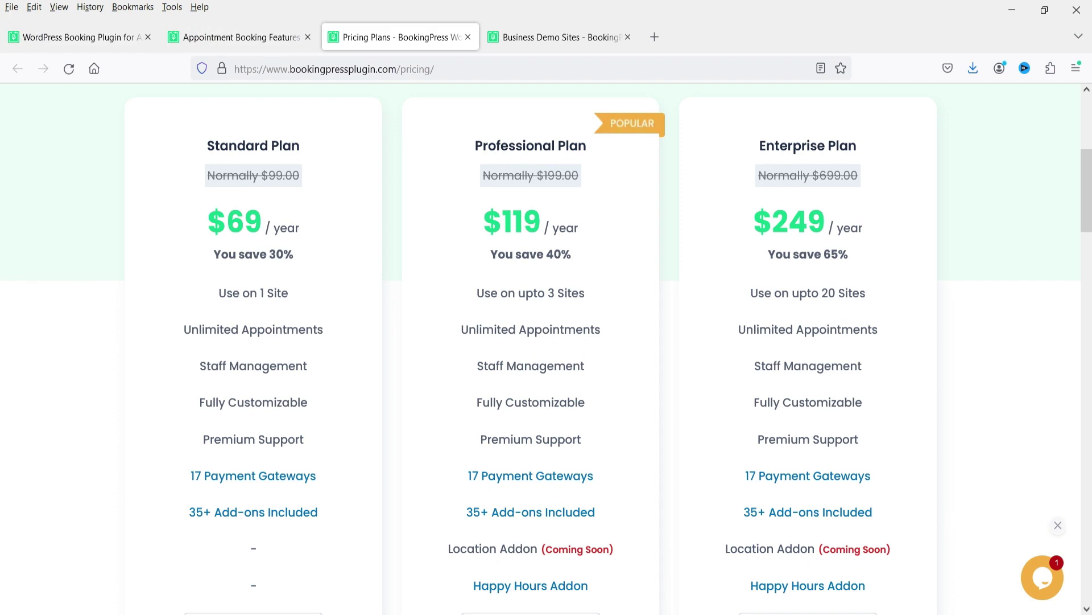
# Step: Switch to the WordPress admin dashboard and open the form for uploading a new plugin
pyautogui.hotkey('alt', 'Tab')
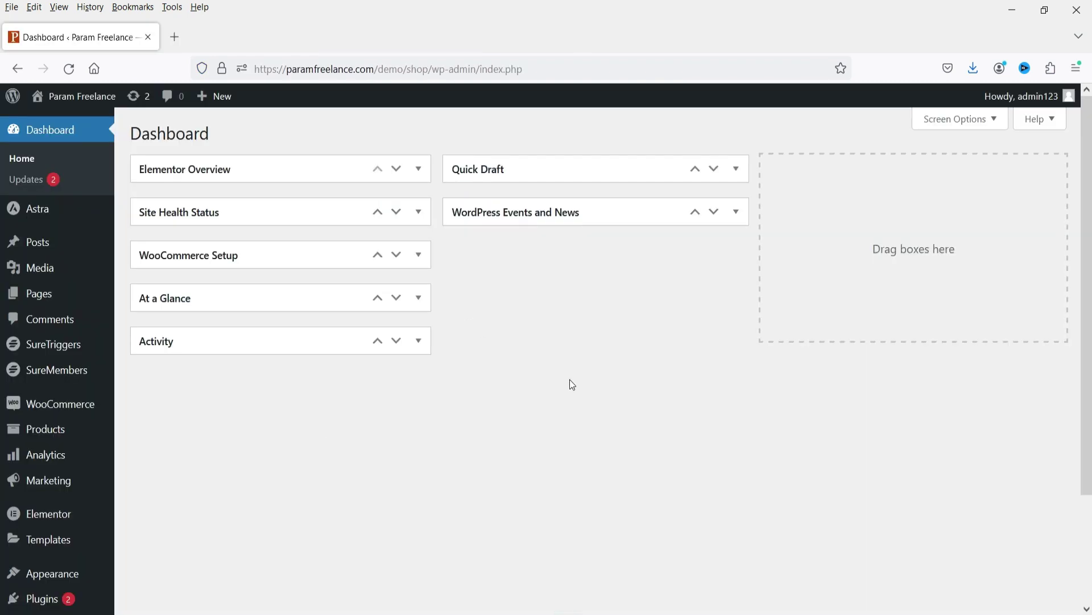
pyautogui.moveTo(37, 596)
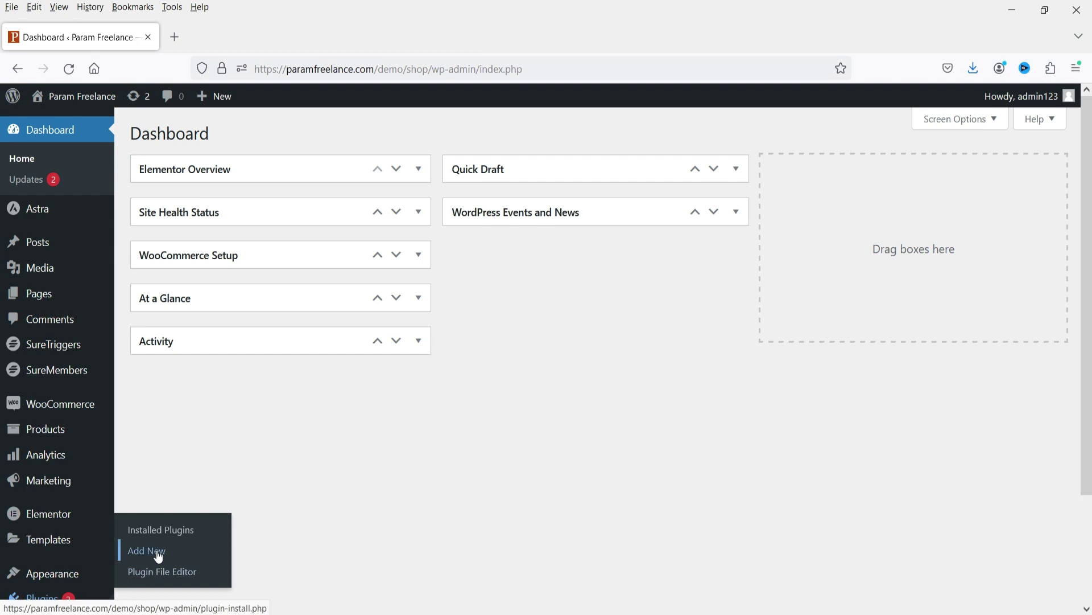
pyautogui.click(159, 556)
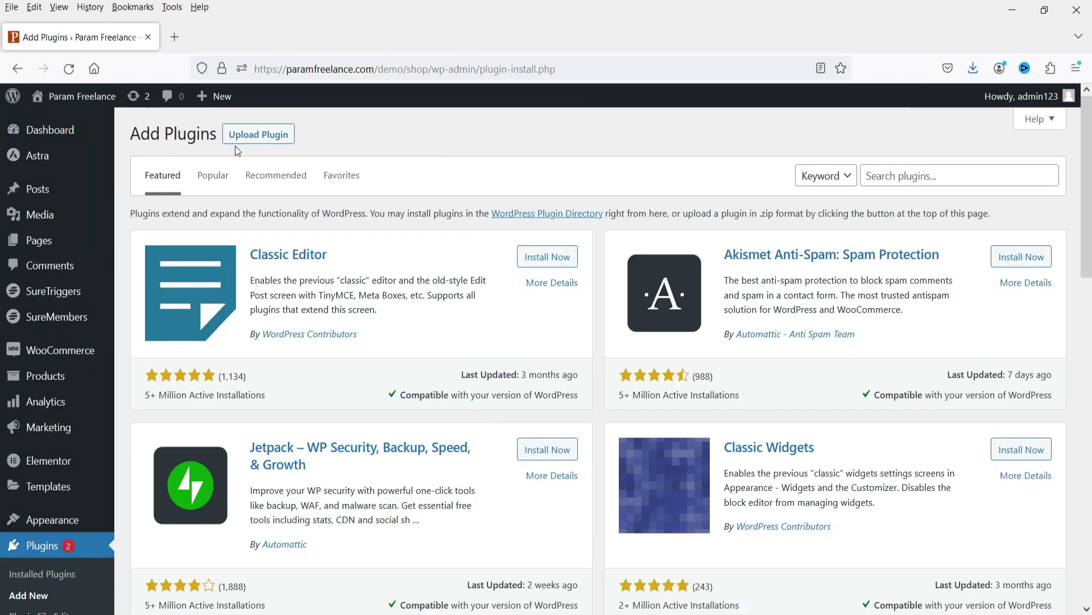
pyautogui.click(258, 135)
# Step: Look at the header of the BookingPress pricing page and return to the plugin upload form
pyautogui.hotkey('alt', 'Tab')
pyautogui.scroll(5, 187, 243)
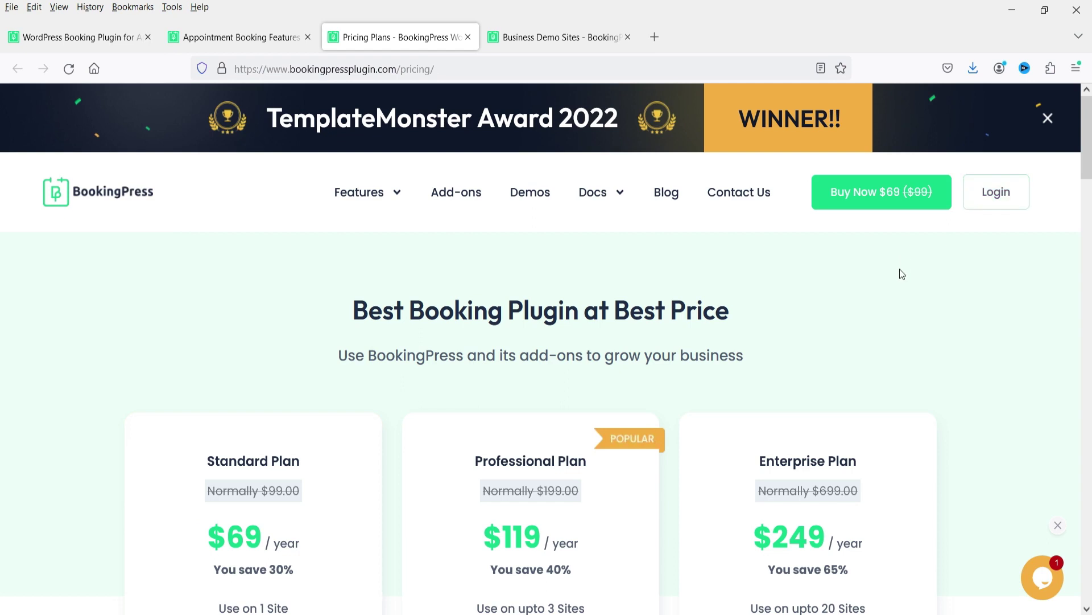
pyautogui.hotkey('alt', 'Tab')
# Step: Upload bookingpress-appointment-booking-pro_2.5 from the Desktop, then install and activate the plugin
pyautogui.click(499, 269)
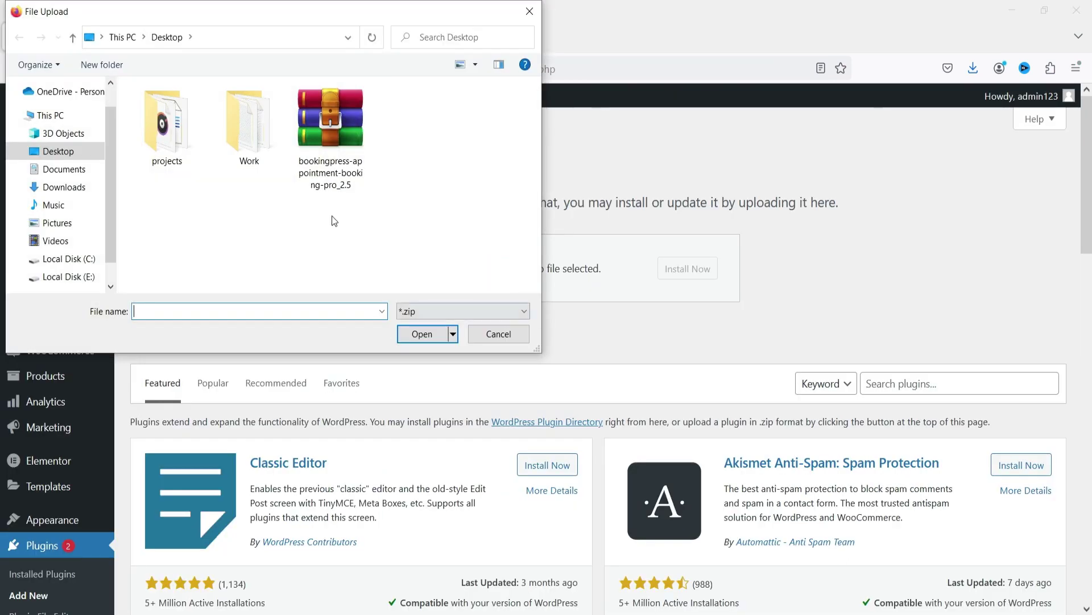
pyautogui.doubleClick(330, 122)
pyautogui.click(745, 274)
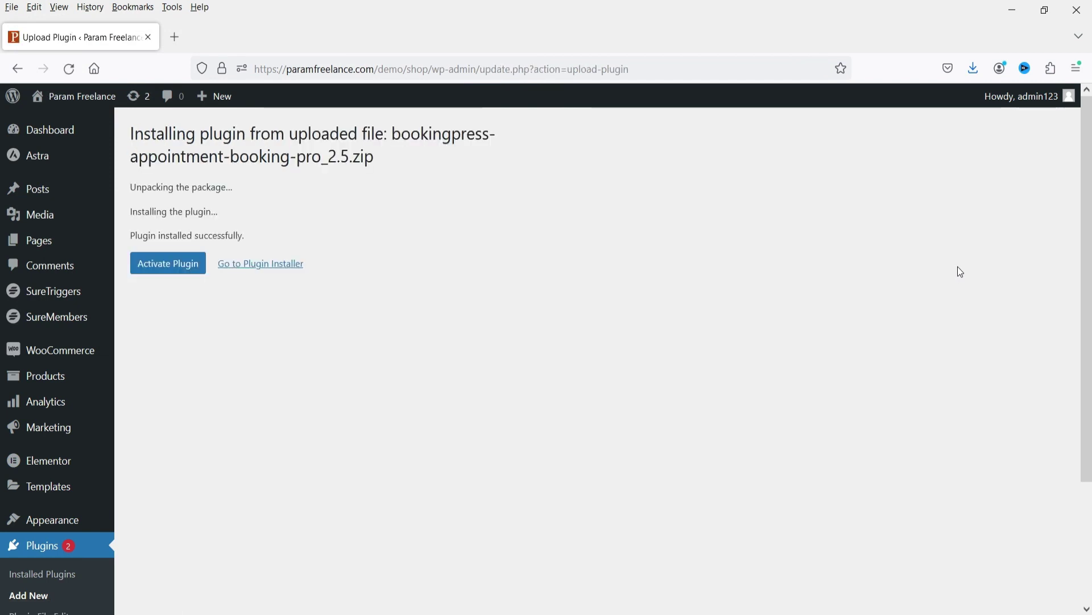
pyautogui.click(173, 266)
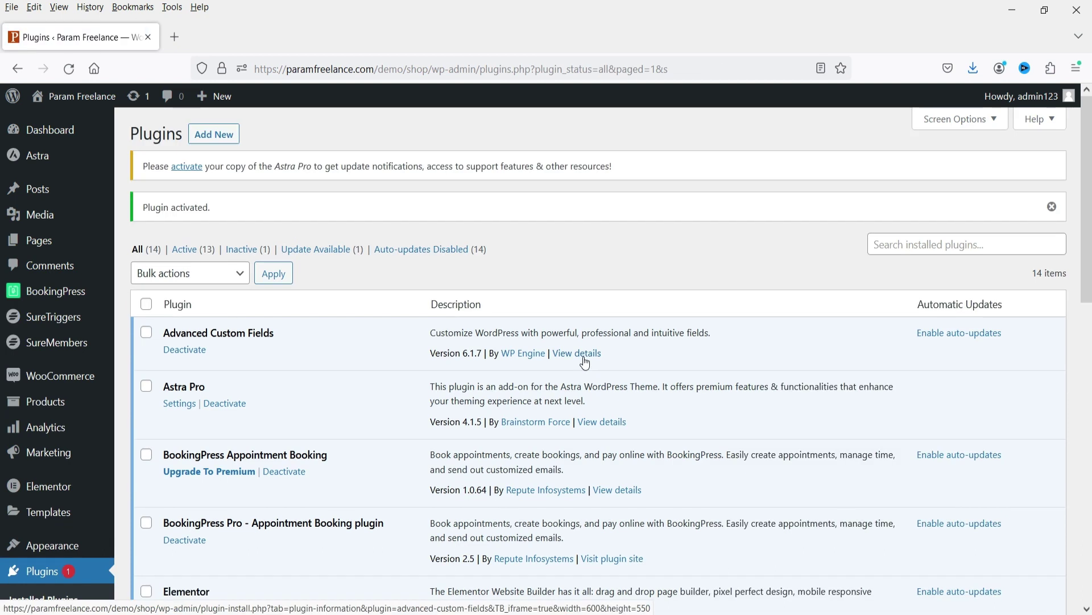
# Step: Open the BookingPress setup wizard and fill in the company name Param Freelance and the company address
pyautogui.click(56, 292)
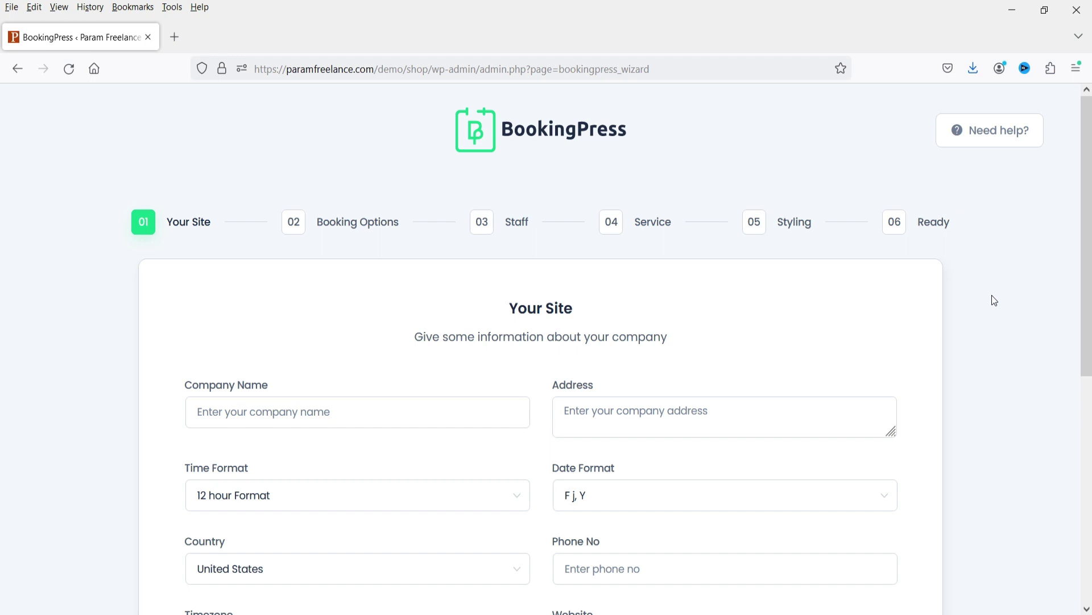
pyautogui.scroll(-6, 989, 295)
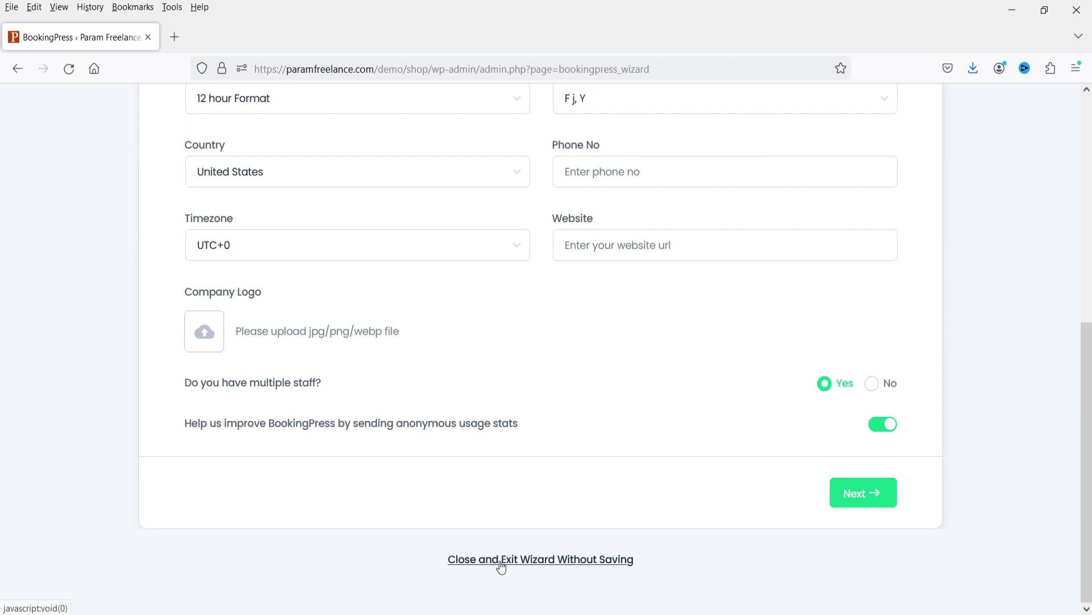
pyautogui.scroll(4, 64, 399)
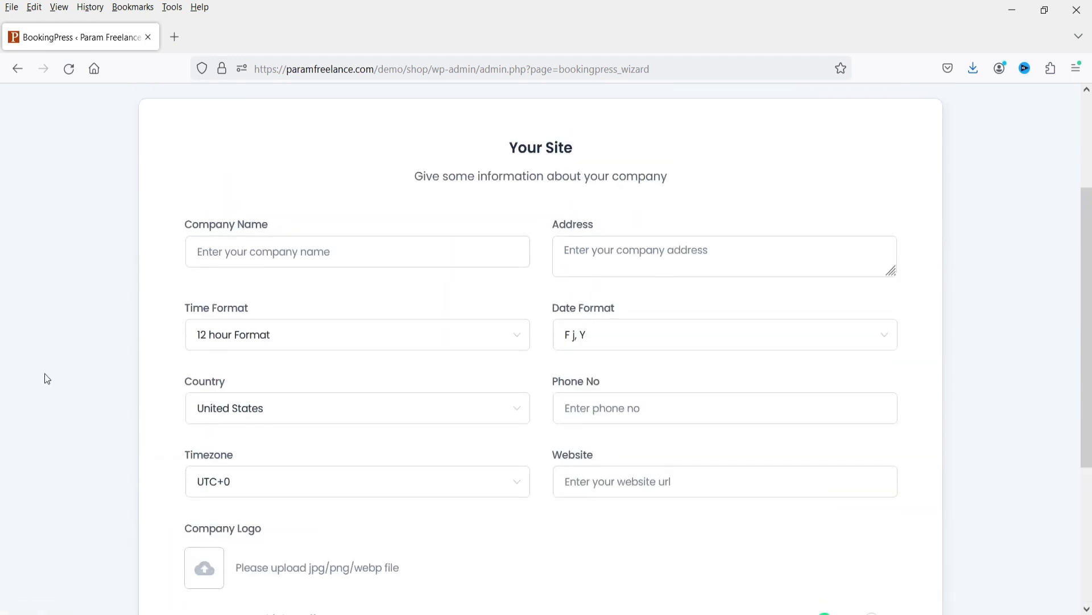
pyautogui.click(285, 244)
pyautogui.write('Param Freelance')
pyautogui.click(641, 248)
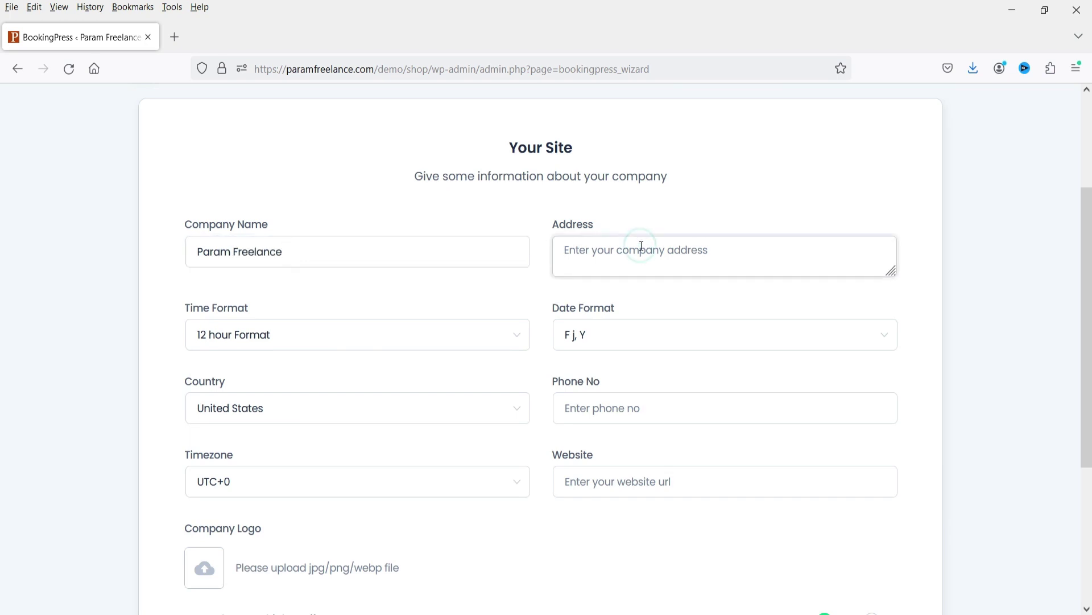
pyautogui.write('123 street, New York, USA')
# Step: Keep the 12 hour time format and set the date format to d/m/Y
pyautogui.click(249, 340)
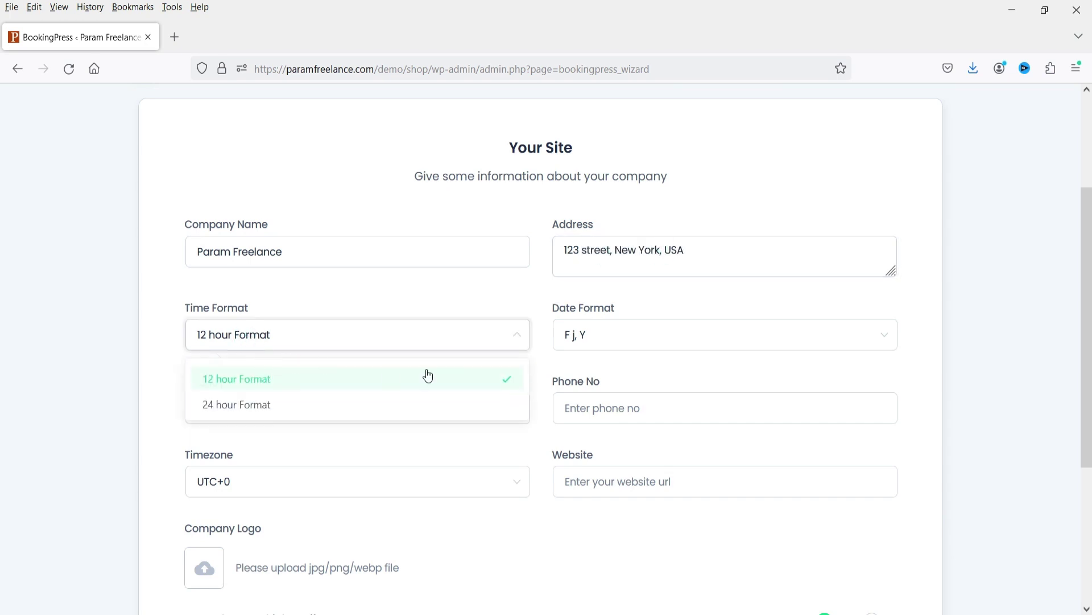
pyautogui.click(681, 340)
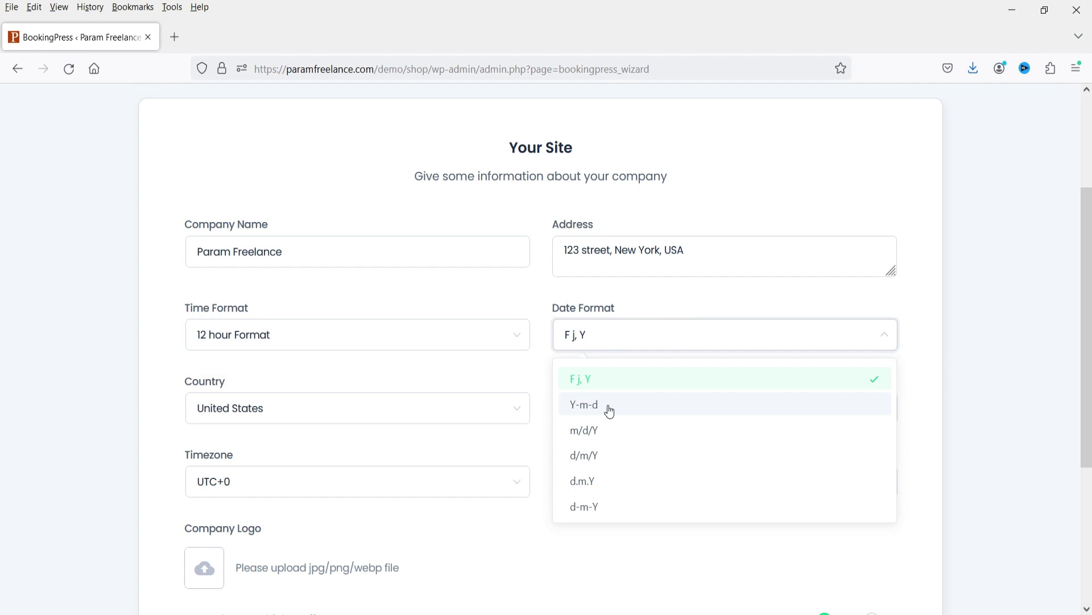
pyautogui.click(608, 458)
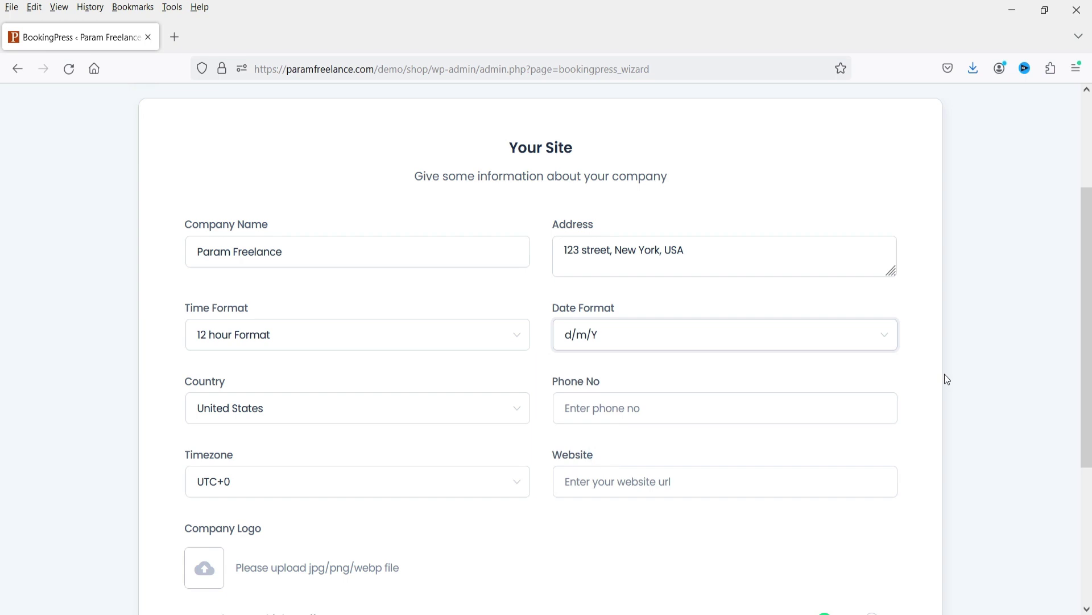
pyautogui.scroll(-1, 114, 364)
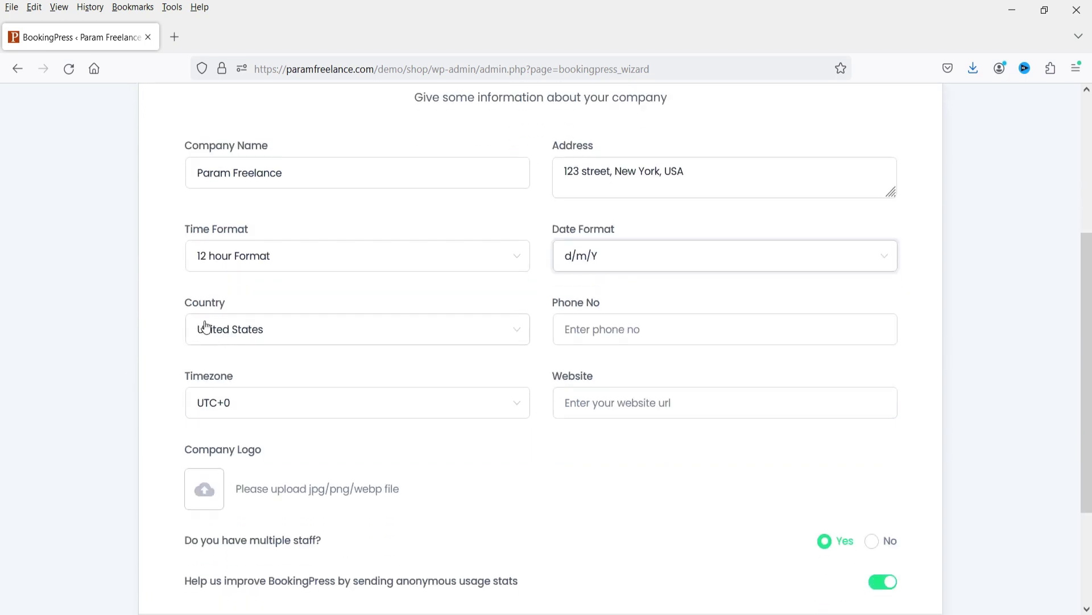
pyautogui.click(614, 329)
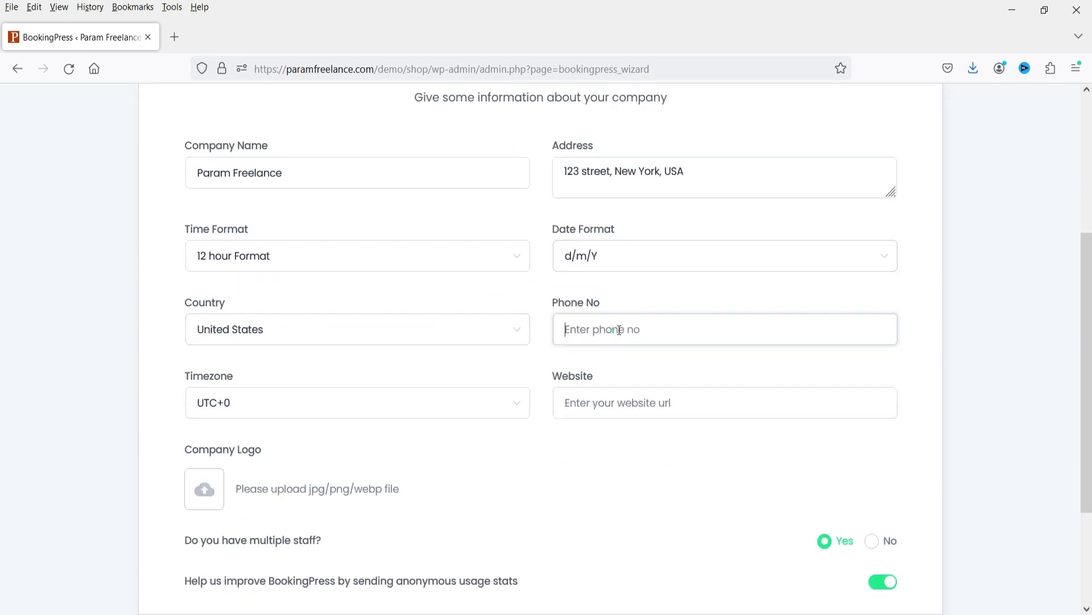
pyautogui.write('9999999999')
pyautogui.click(682, 364)
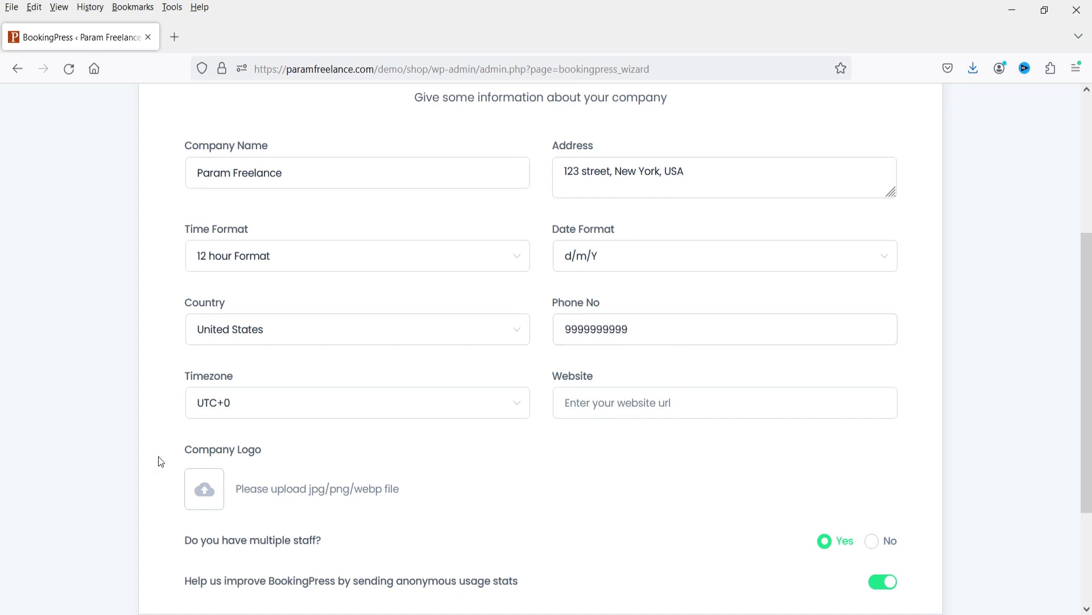
pyautogui.scroll(-3, 644, 347)
pyautogui.click(640, 243)
pyautogui.write('https://paramfreelance.com')
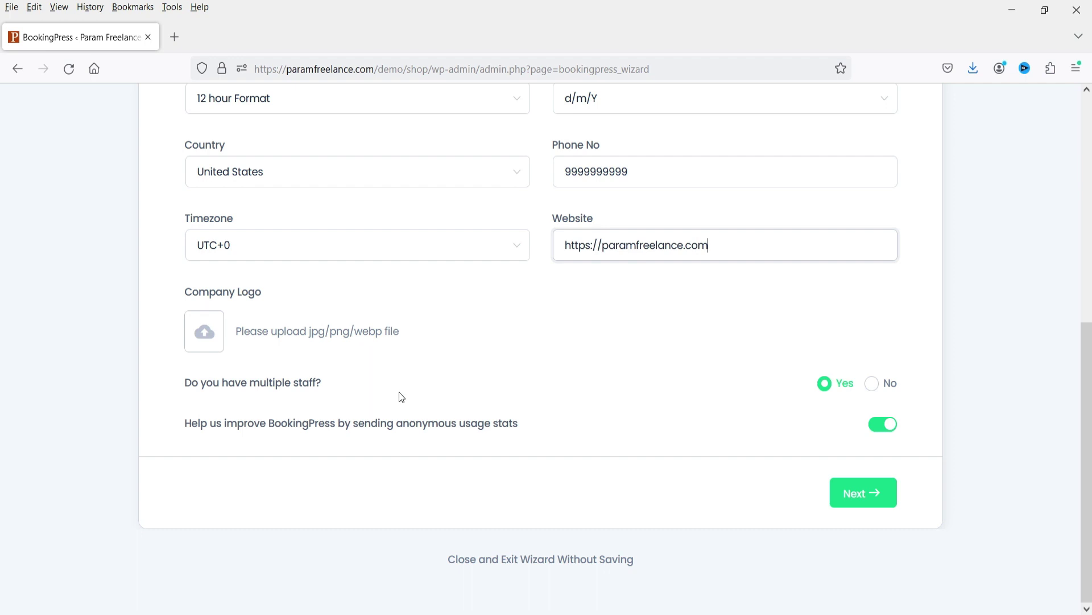
pyautogui.click(869, 494)
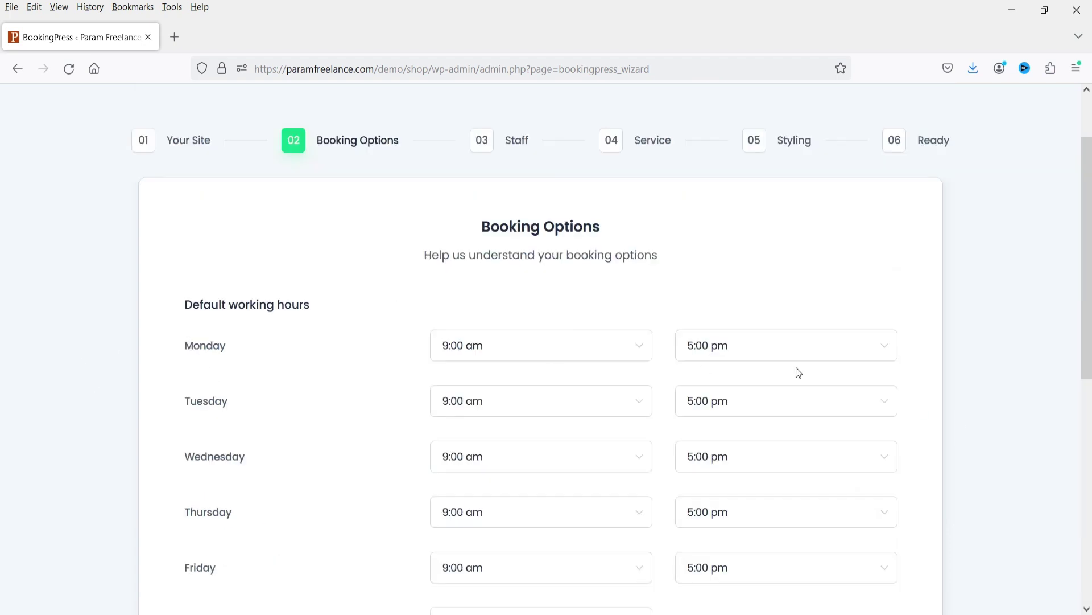
# Step: Set the default working hours on Monday and Tuesday to end at 9:00 pm
pyautogui.scroll(-2, 290, 408)
pyautogui.scroll(-4, 268, 434)
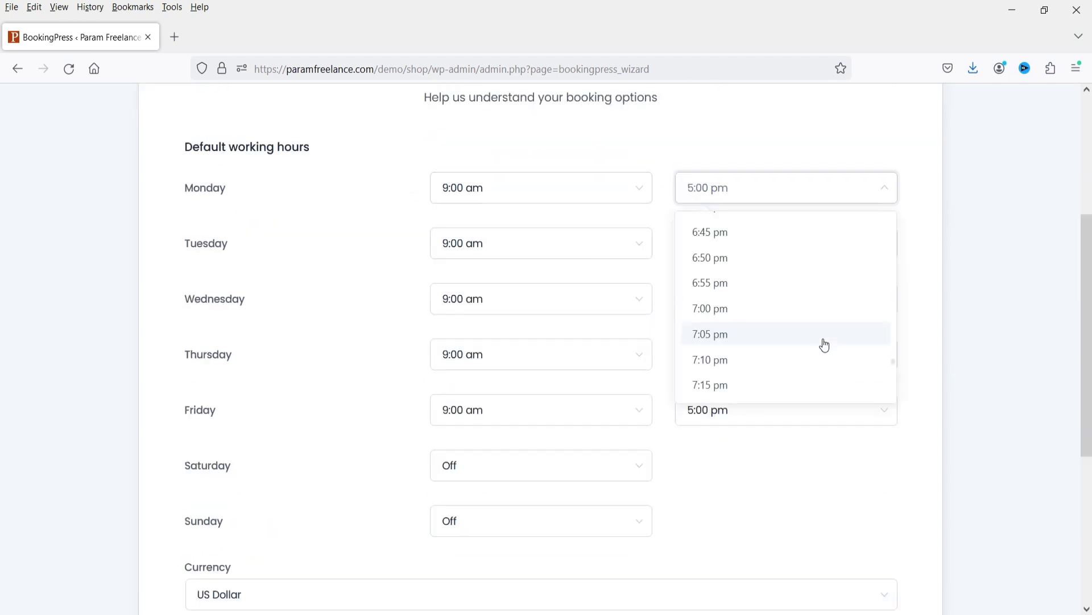
pyautogui.scroll(-3, 829, 339)
pyautogui.scroll(-5, 800, 341)
pyautogui.click(741, 290)
pyautogui.click(863, 243)
pyautogui.scroll(-6, 787, 373)
pyautogui.scroll(-12, 784, 374)
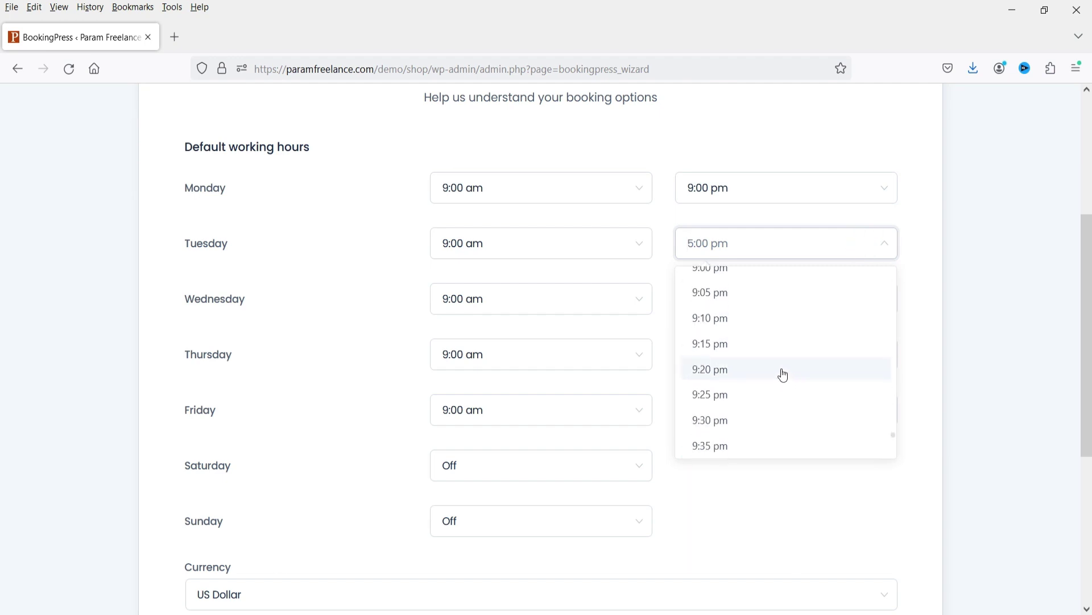
pyautogui.click(740, 291)
# Step: Set the default working hours on Wednesday, Thursday and Friday to end at 9:00 pm
pyautogui.click(743, 298)
pyautogui.scroll(-8, 760, 423)
pyautogui.click(740, 370)
pyautogui.click(742, 354)
pyautogui.scroll(-8, 746, 490)
pyautogui.click(739, 432)
pyautogui.click(743, 409)
pyautogui.click(740, 318)
# Step: Set Saturday's working hours to 9:00 am through 5:00 pm and continue to the staff details
pyautogui.scroll(-3, 635, 450)
pyautogui.click(524, 310)
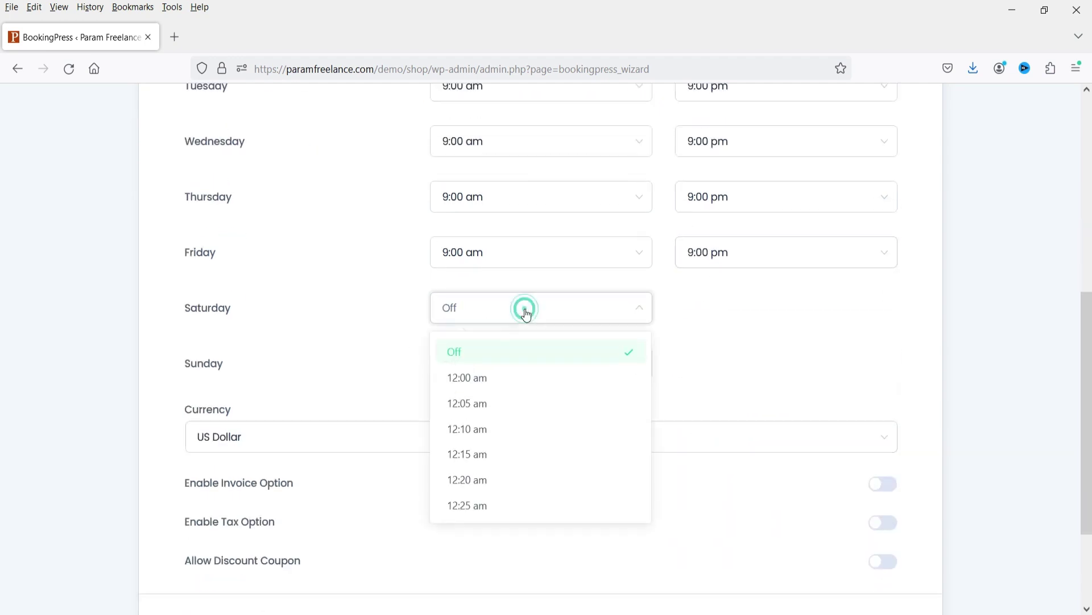
pyautogui.scroll(-10, 512, 399)
pyautogui.scroll(4, 512, 401)
pyautogui.scroll(-20, 512, 404)
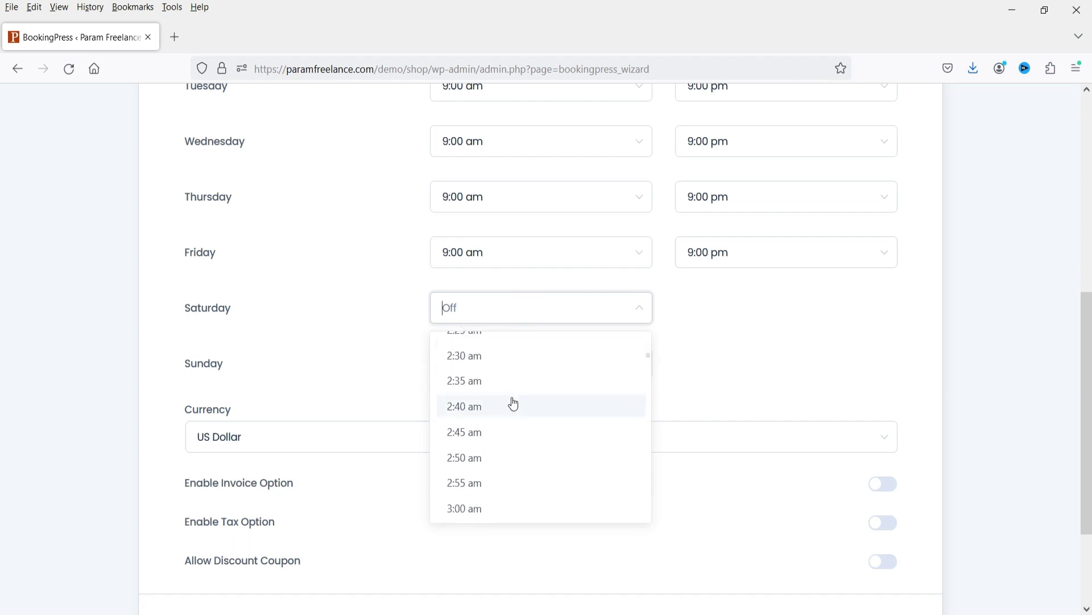
pyautogui.click(475, 454)
pyautogui.click(727, 313)
pyautogui.scroll(-20, 737, 424)
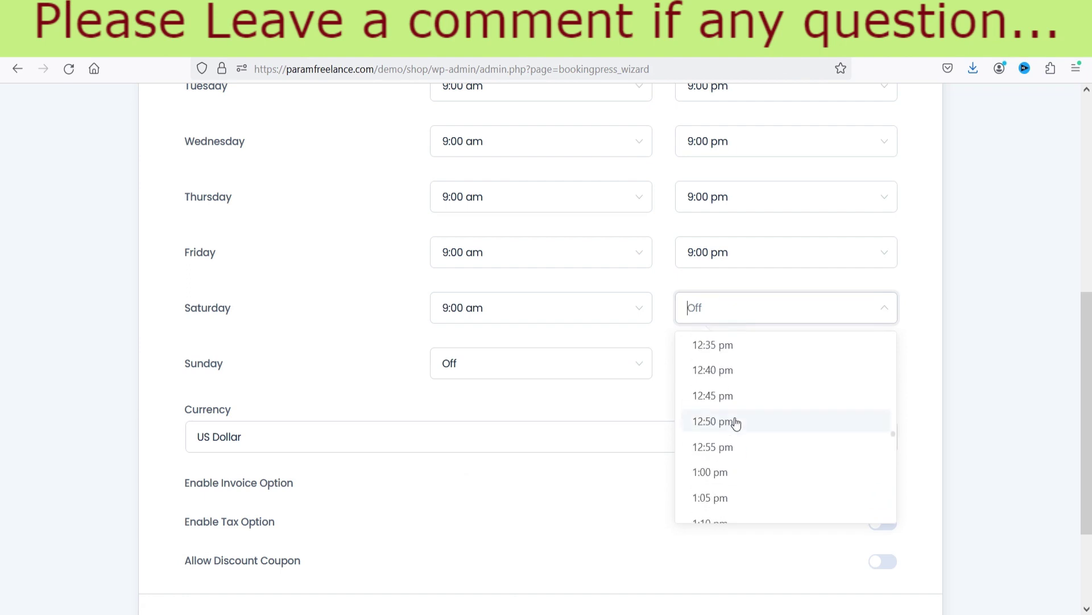
pyautogui.click(718, 515)
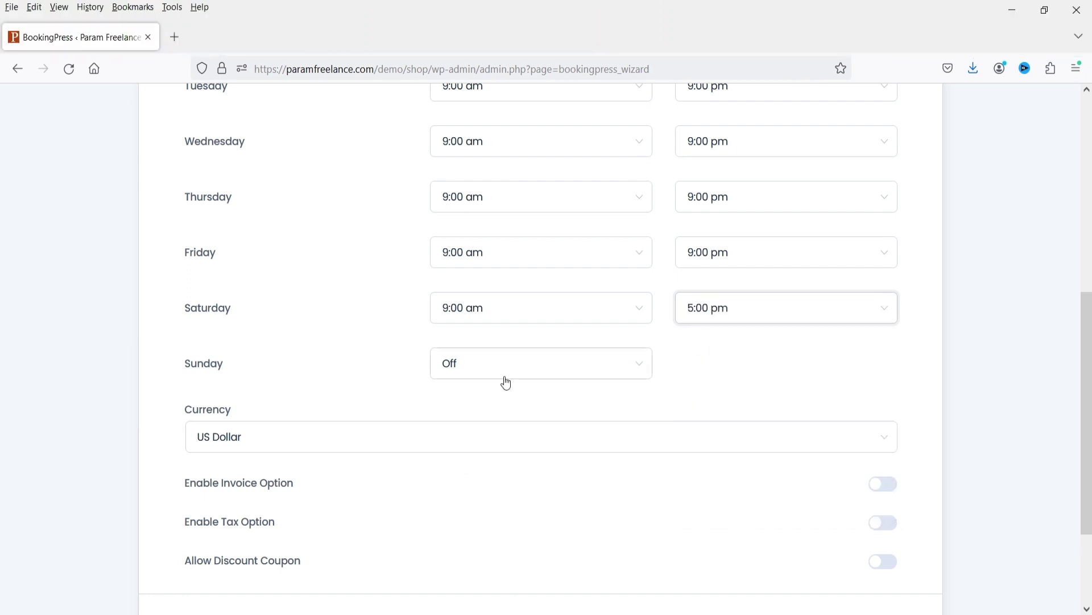
pyautogui.scroll(-3, 505, 381)
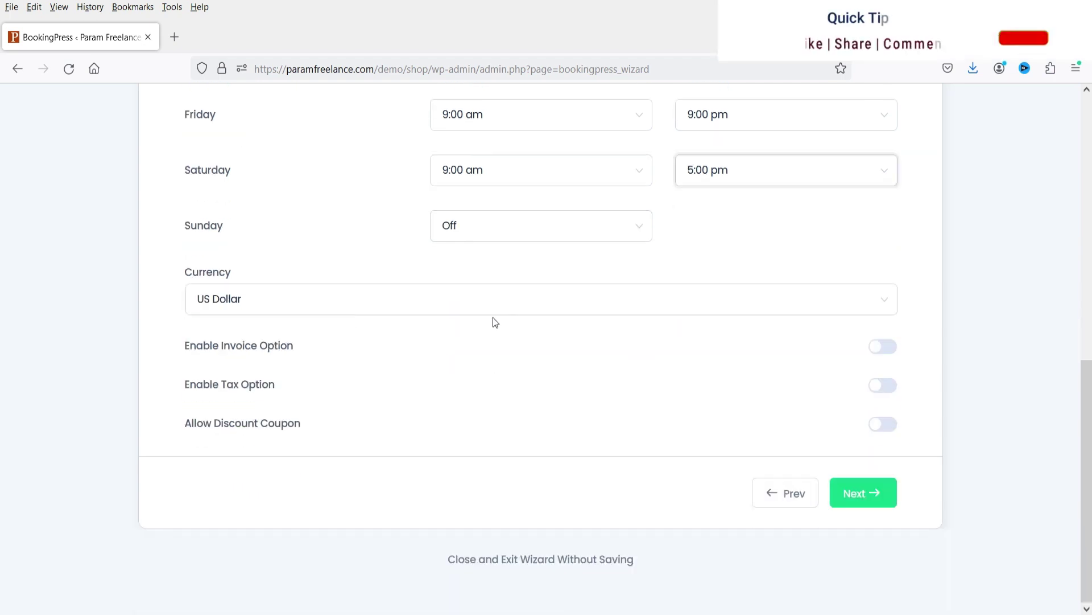
pyautogui.click(864, 492)
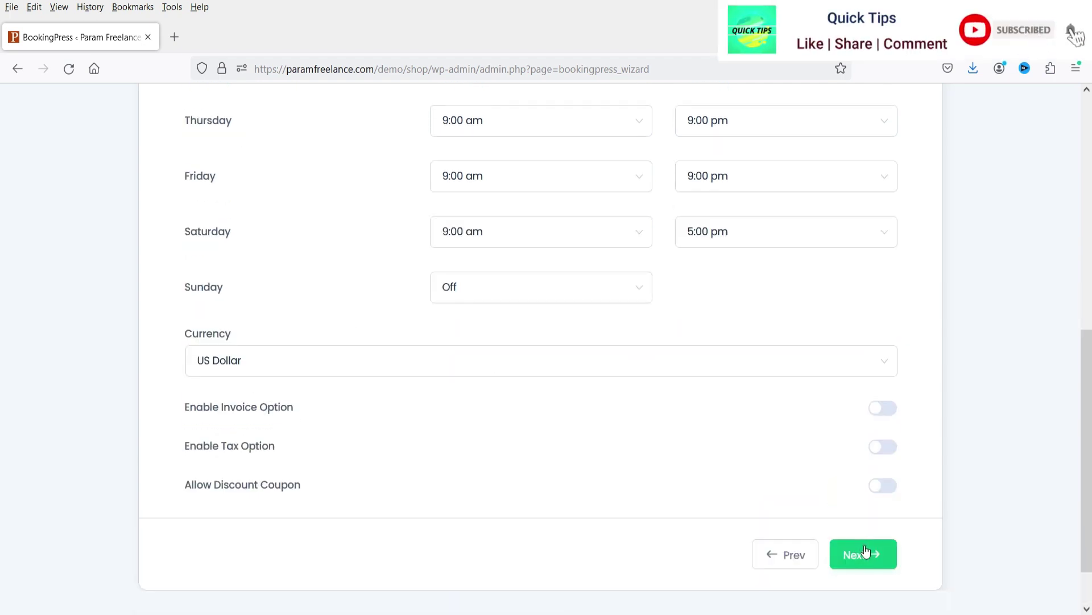
# Step: Enter the first staff member's first and last name
pyautogui.scroll(4, 257, 348)
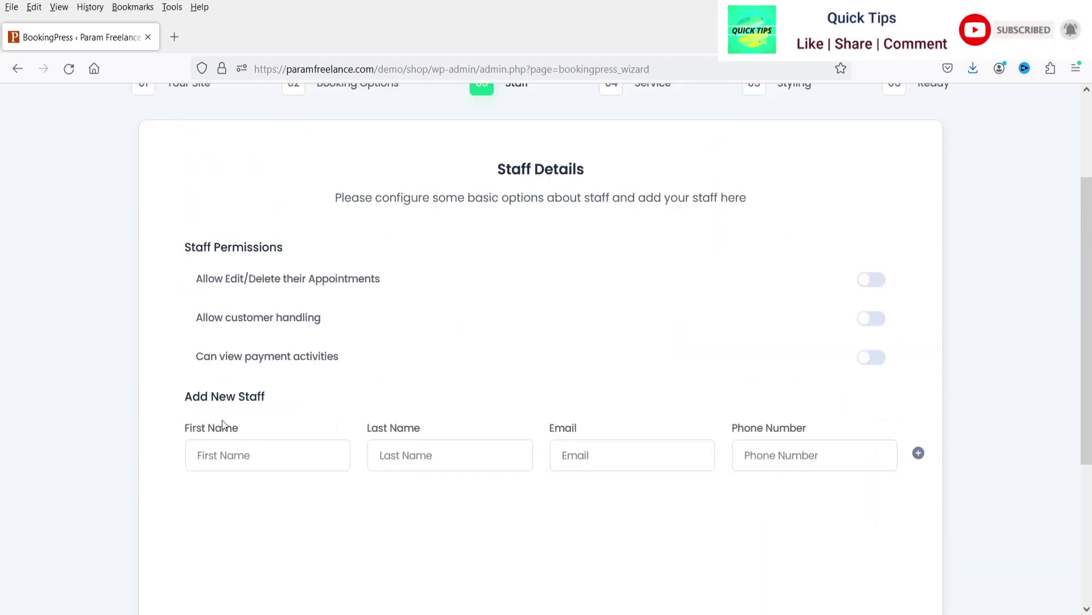
pyautogui.scroll(-2, 375, 347)
pyautogui.scroll(-1, 374, 347)
pyautogui.click(254, 296)
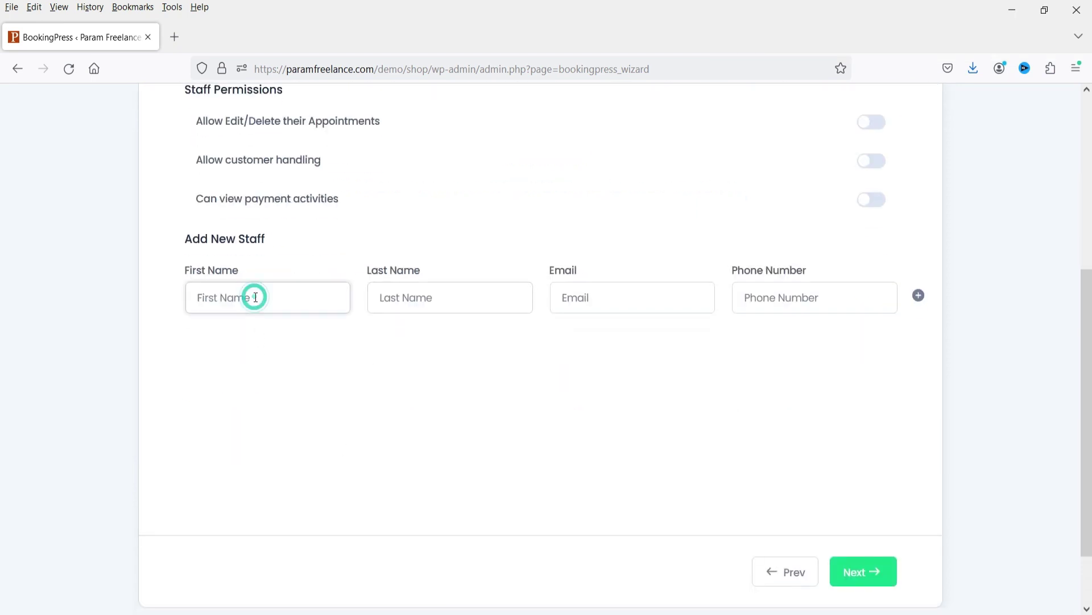
pyautogui.write('Pra')
pyautogui.press('BackSpace')
pyautogui.press('BackSpace')
pyautogui.press('BackSpace')
pyautogui.write('John')
pyautogui.click(487, 291)
pyautogui.write('Doe')
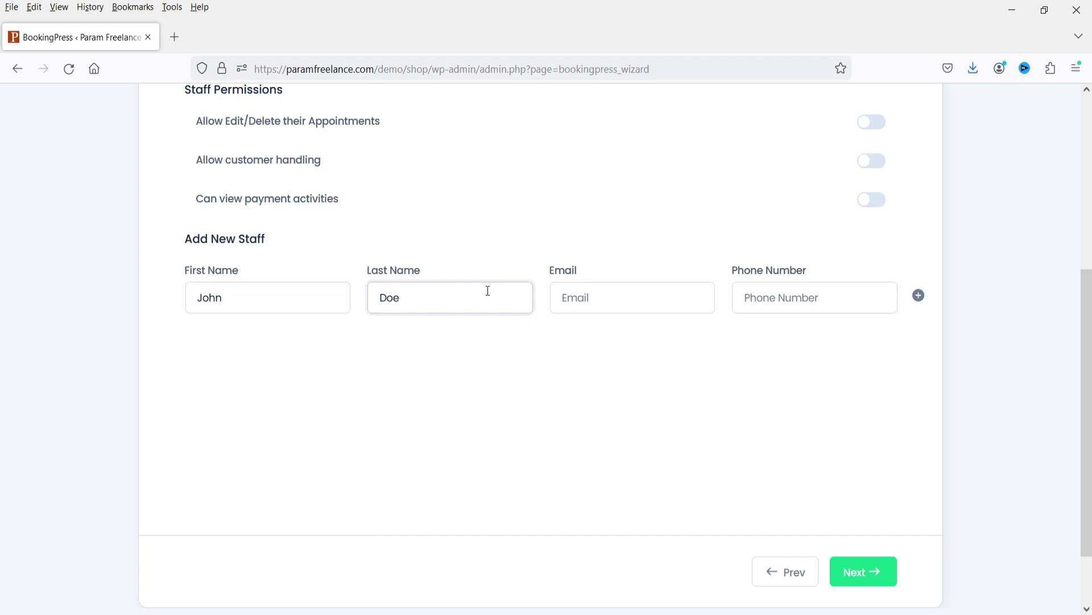
# Step: Fill in the first staff member's email and phone number
pyautogui.click(639, 298)
pyautogui.write('john@example.com')
pyautogui.click(795, 296)
pyautogui.write('9')
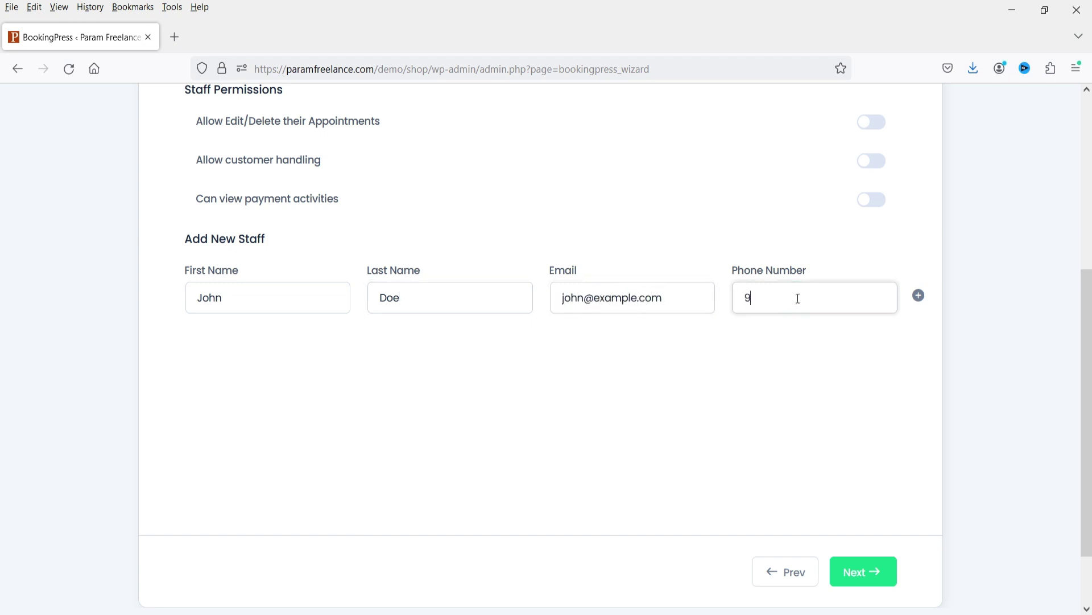
pyautogui.write('999999999')
# Step: Allow staff to edit or delete their appointments, handle customers and view payment activities
pyautogui.scroll(3, 282, 304)
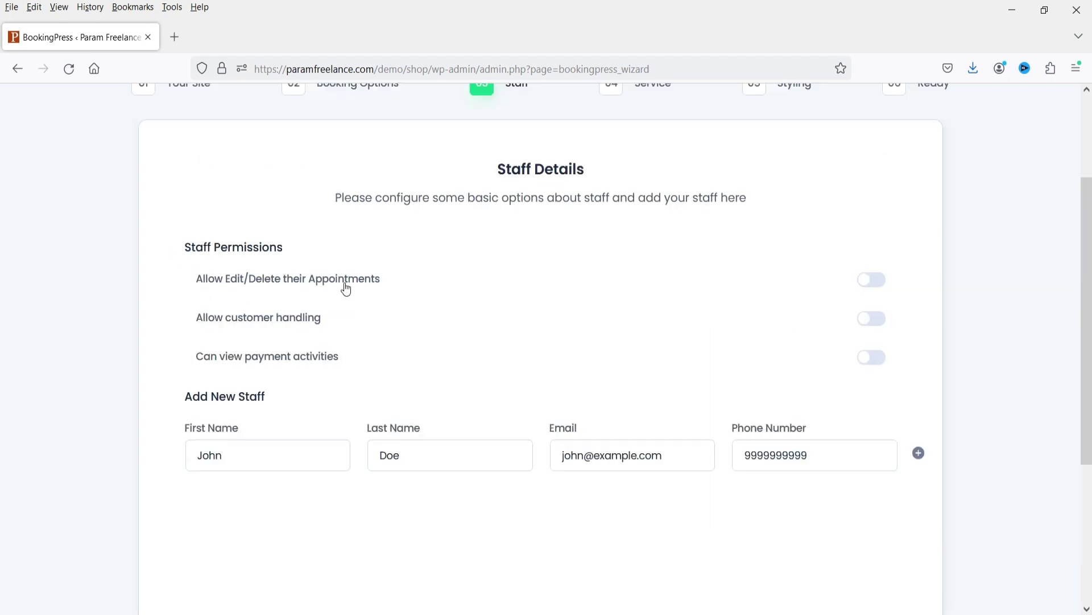
pyautogui.click(869, 289)
pyautogui.click(879, 318)
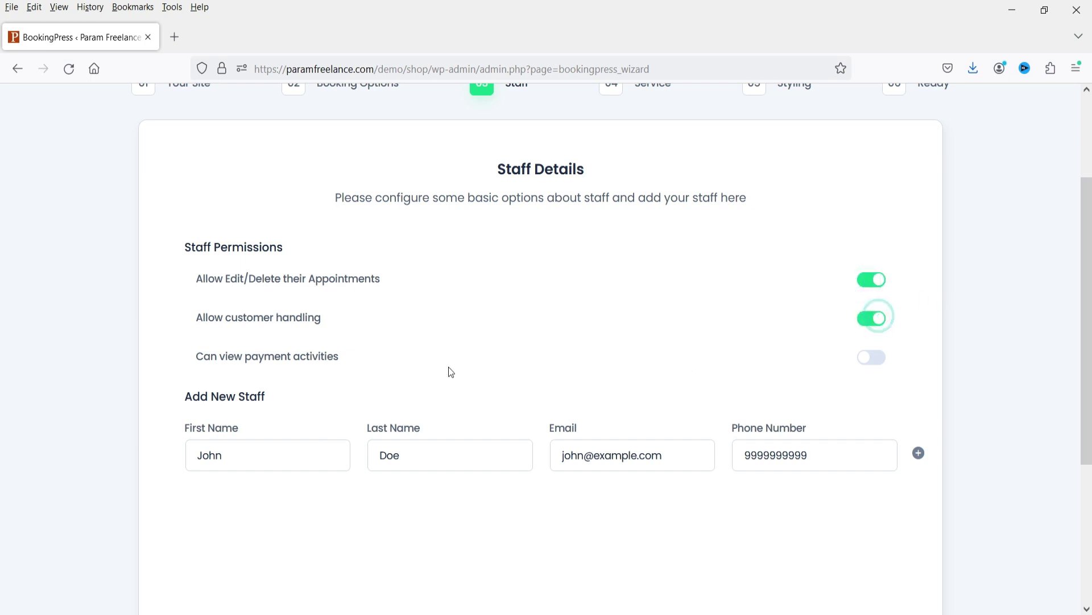
pyautogui.click(879, 363)
# Step: Add a second staff member with first name, last name, email and phone number
pyautogui.scroll(-4, 905, 339)
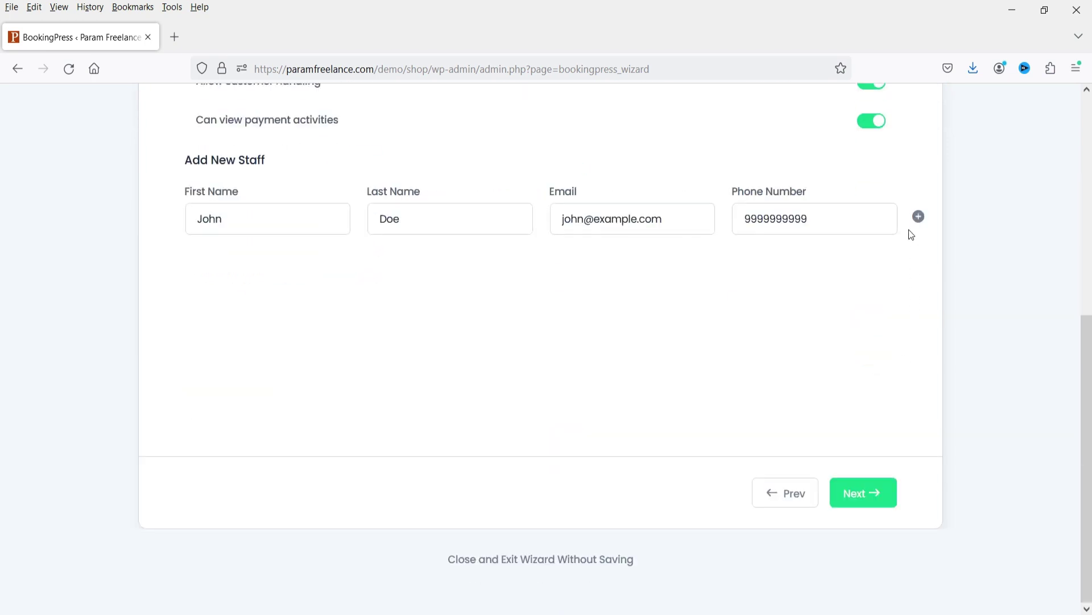
pyautogui.click(919, 217)
pyautogui.click(265, 289)
pyautogui.write('Jane')
pyautogui.click(421, 290)
pyautogui.write('Doe')
pyautogui.click(597, 300)
pyautogui.write('jane@example.com')
pyautogui.click(806, 298)
pyautogui.write('8888888888')
pyautogui.scroll(3, 268, 280)
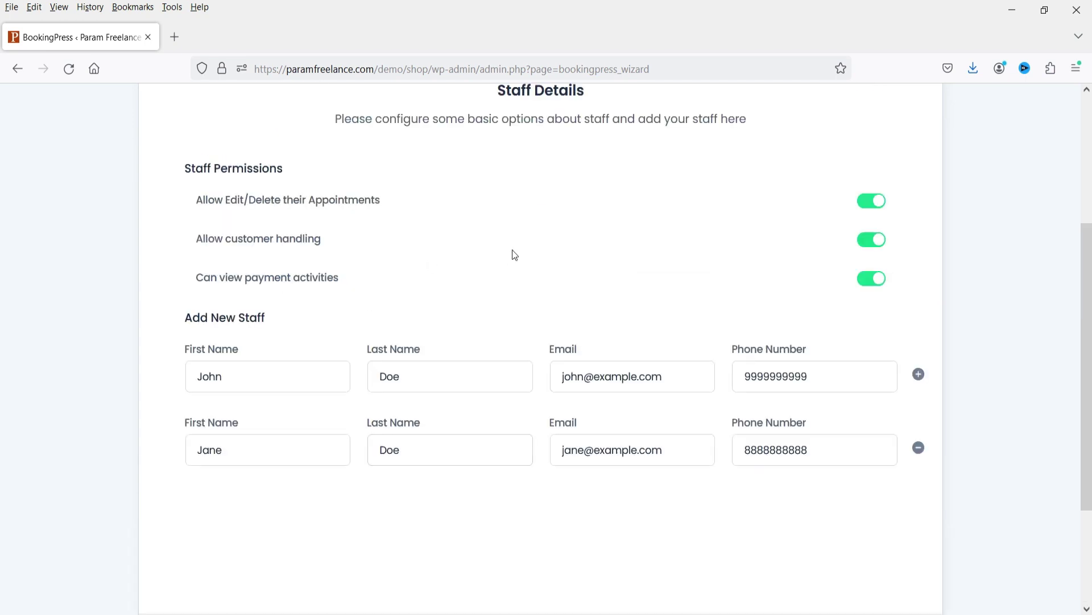
# Step: Save the staff details and continue to the service options
pyautogui.scroll(-3, 529, 261)
pyautogui.click(871, 497)
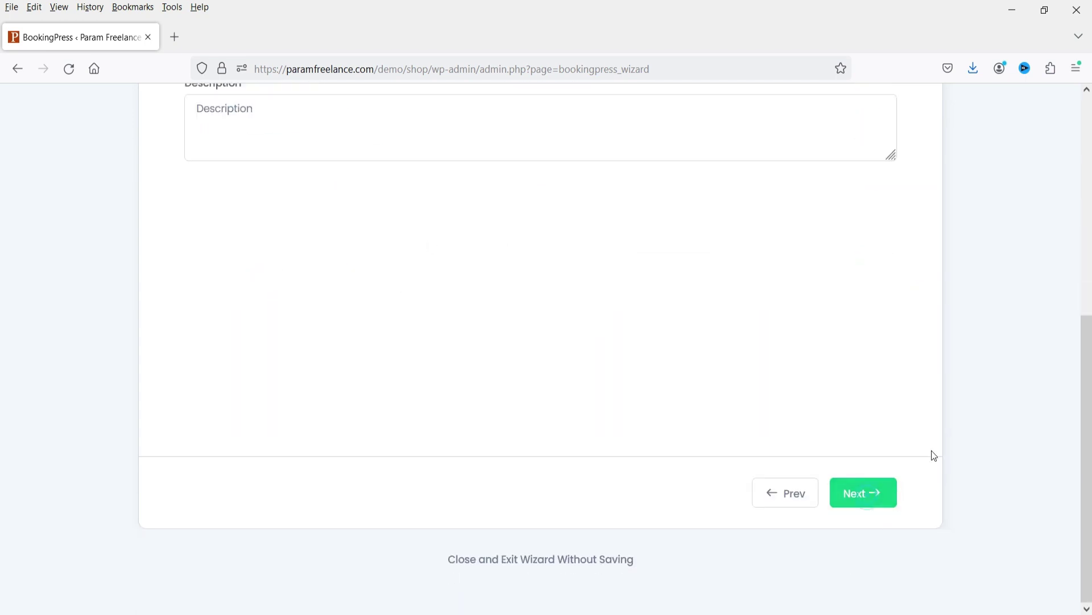
pyautogui.scroll(3, 338, 451)
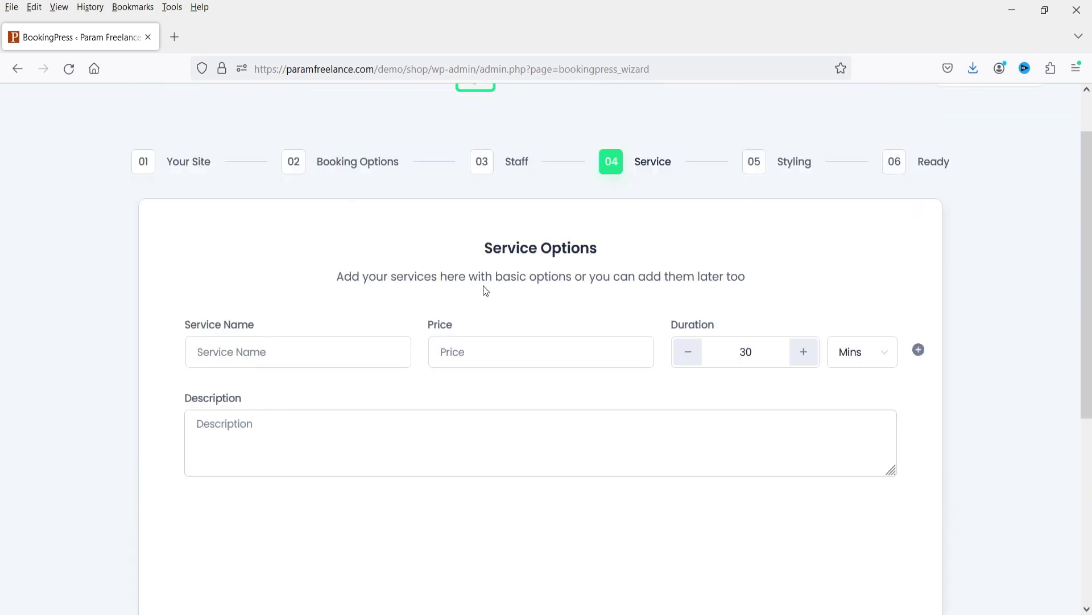
# Step: Fill in the first service as Hair Cut with price 30 and the description "Simple Hair Cut"
pyautogui.click(265, 350)
pyautogui.write('Hair Cut')
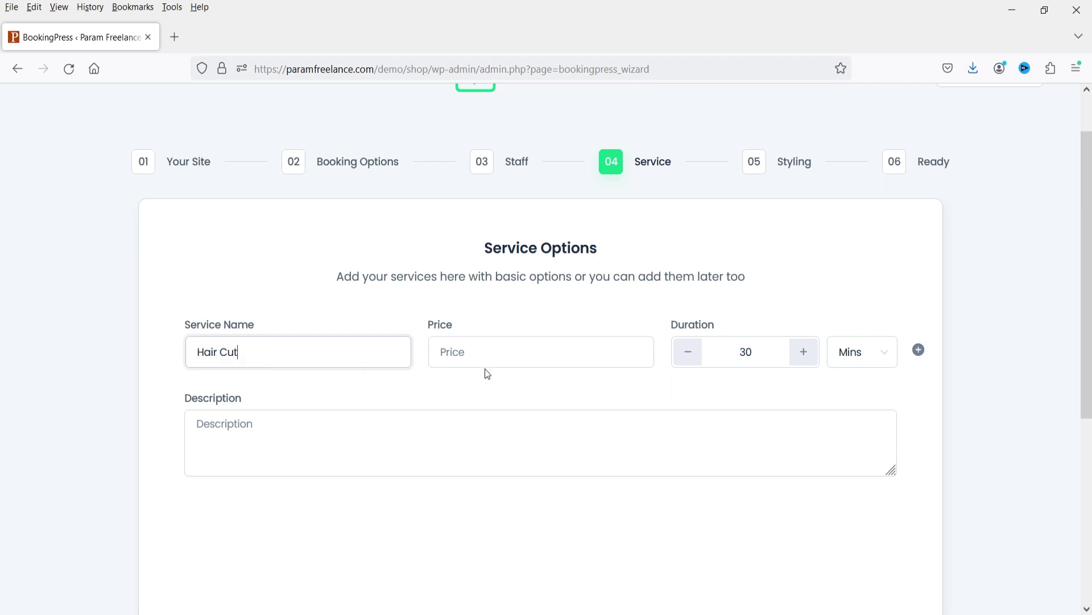
pyautogui.click(507, 341)
pyautogui.write('30')
pyautogui.click(281, 445)
pyautogui.write('Simple Hair Cut')
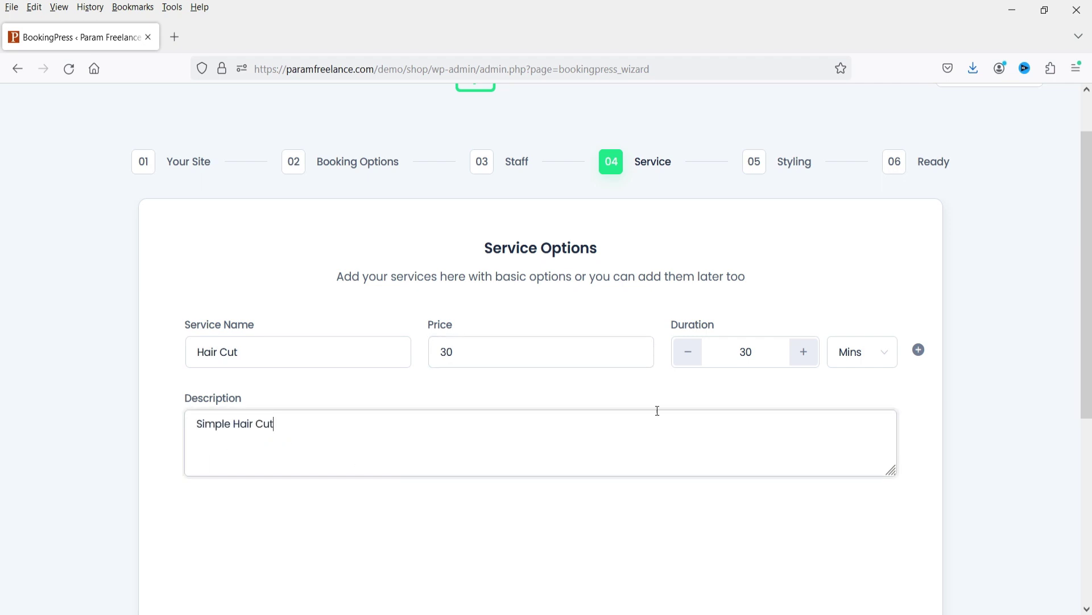
# Step: Add a second service named Shaving with price 10
pyautogui.scroll(-5, 656, 378)
pyautogui.scroll(5, 656, 378)
pyautogui.click(919, 350)
pyautogui.scroll(-4, 631, 380)
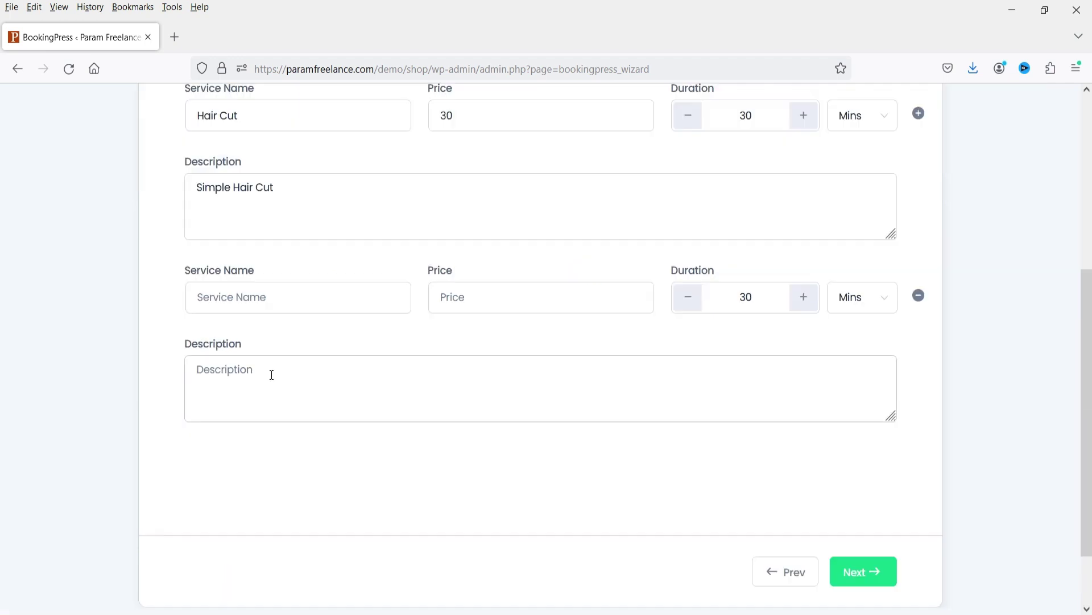
pyautogui.click(266, 297)
pyautogui.write('Shaving')
pyautogui.click(508, 297)
pyautogui.write('10')
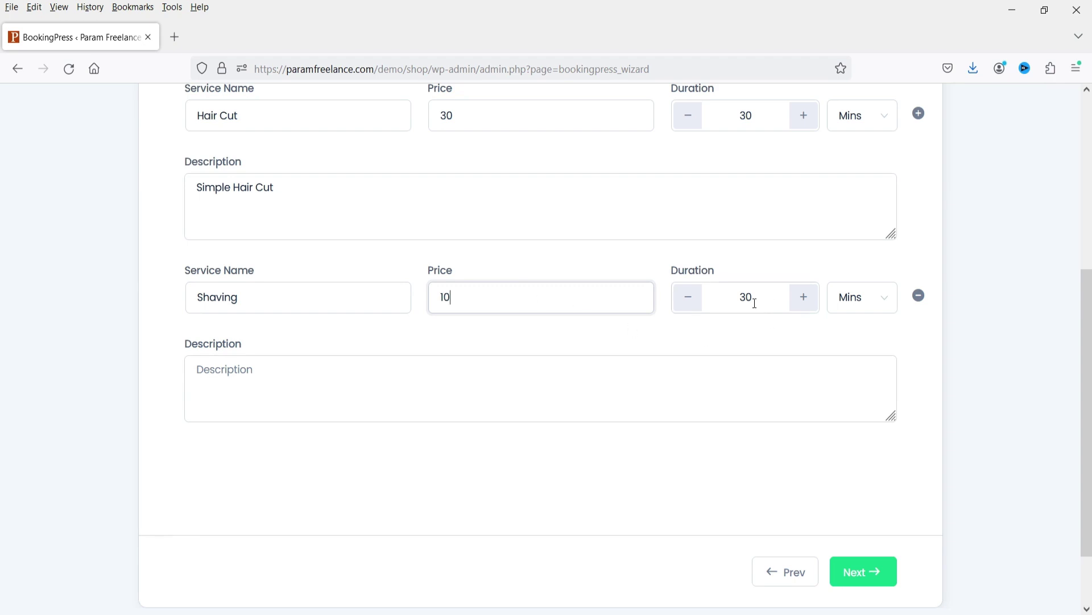
# Step: Set the Shaving service's duration to 20 minutes and its description to "Male Shaving"
pyautogui.click(688, 299)
pyautogui.doubleClick(726, 305)
pyautogui.write('20')
pyautogui.click(658, 336)
pyautogui.click(349, 390)
pyautogui.write('Male Shaving')
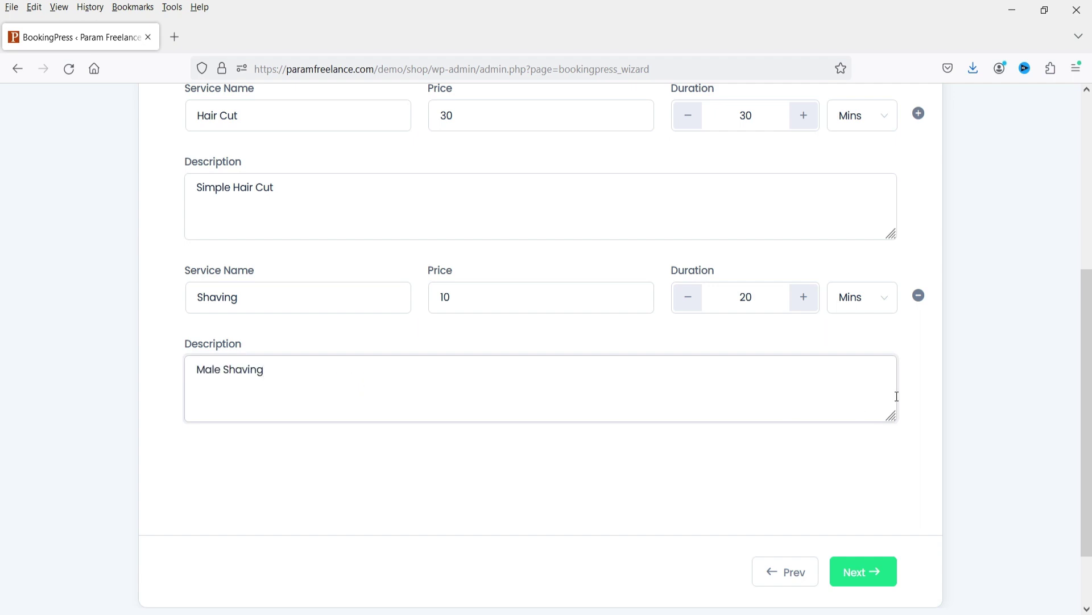
pyautogui.click(915, 343)
pyautogui.click(774, 464)
# Step: Add a third service named Stylish Hair Cut with price 40, duration 40 minutes and the description "Stylish Hair Cut"
pyautogui.click(919, 114)
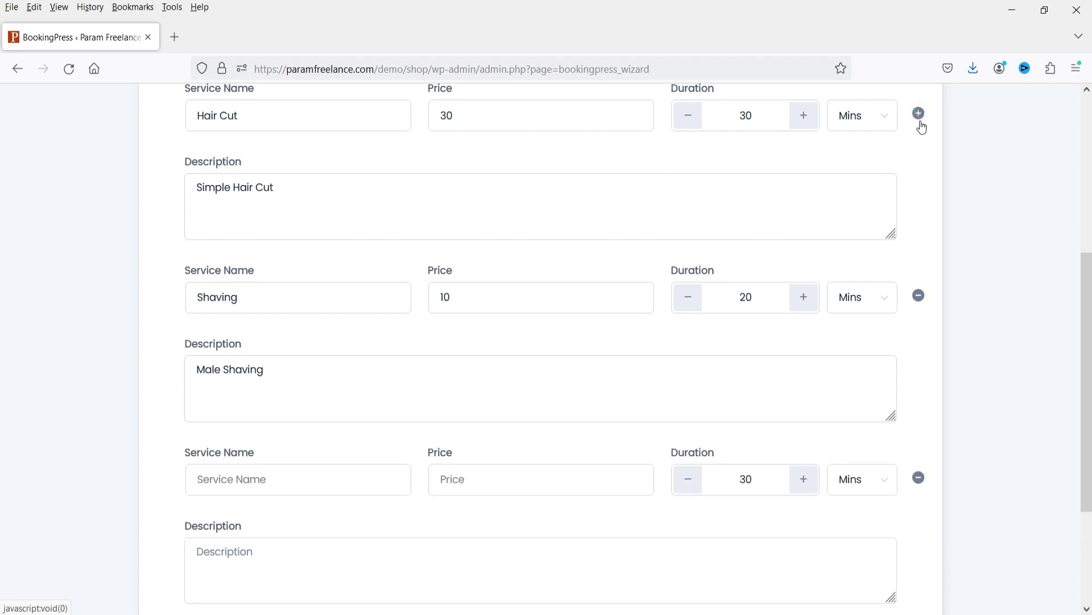
pyautogui.scroll(-3, 512, 342)
pyautogui.click(268, 320)
pyautogui.write('Stylish Hair Cut')
pyautogui.click(471, 317)
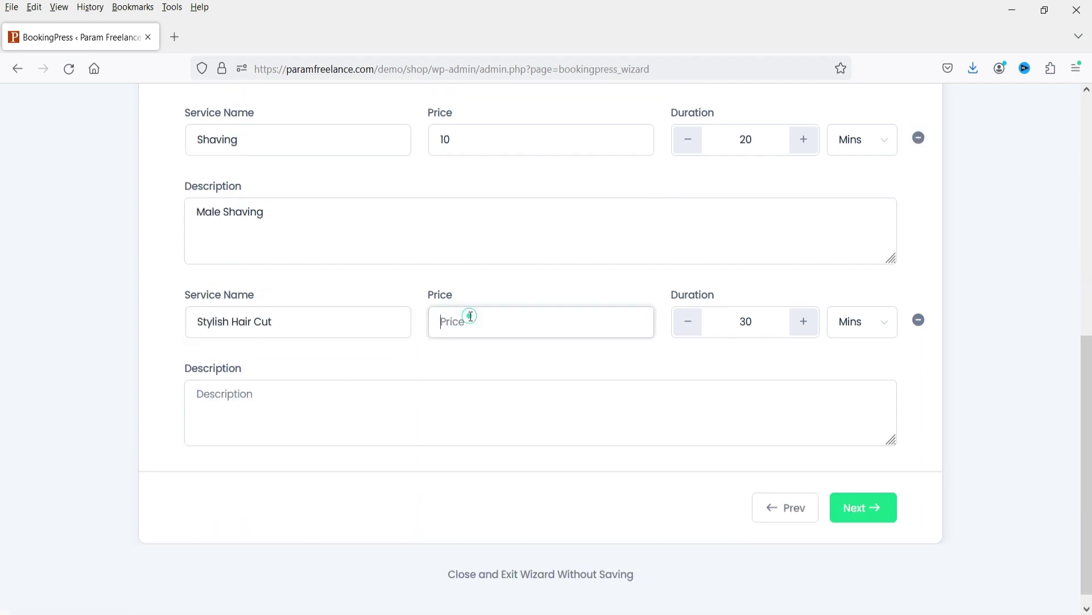
pyautogui.write('40')
pyautogui.doubleClick(746, 320)
pyautogui.write('40')
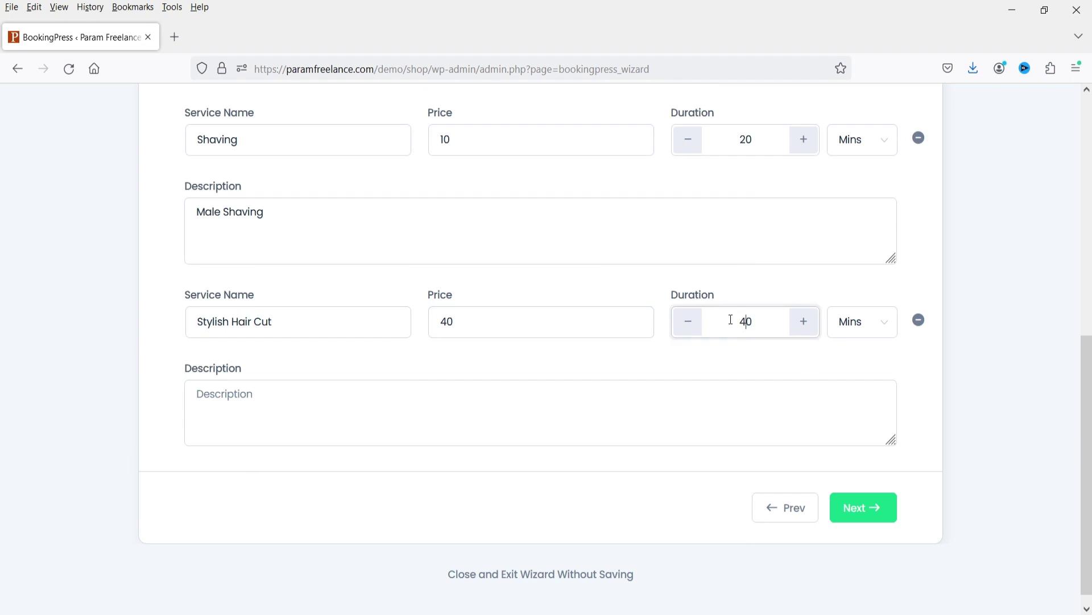
pyautogui.click(338, 394)
pyautogui.write('Stylish Hair Cut')
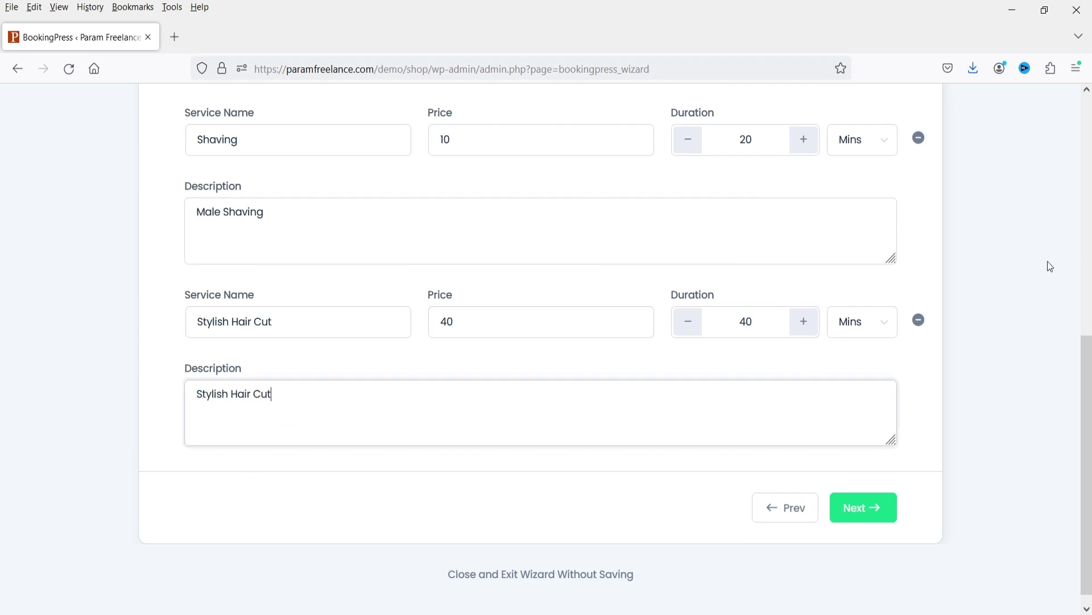
# Step: Add a fourth service named Hair Dye with price 50 and duration 60 minutes, and continue to the styling options
pyautogui.scroll(3, 991, 244)
pyautogui.click(918, 115)
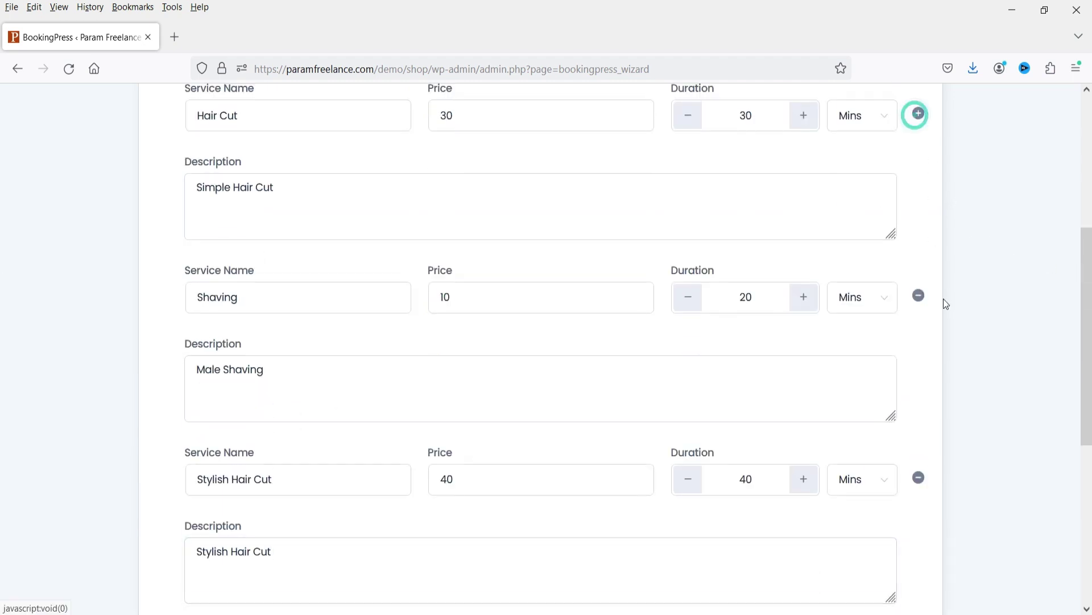
pyautogui.scroll(-4, 878, 315)
pyautogui.click(271, 424)
pyautogui.write('Hair Dye')
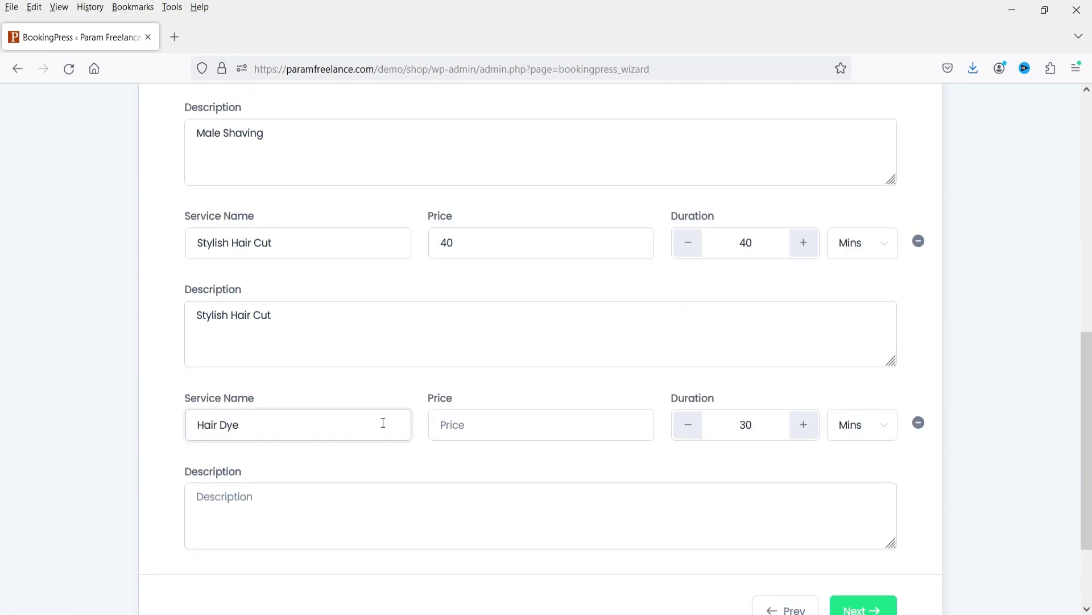
pyautogui.click(475, 420)
pyautogui.write('50')
pyautogui.doubleClick(758, 421)
pyautogui.write('6')
pyautogui.click(207, 488)
pyautogui.scroll(-2, 459, 361)
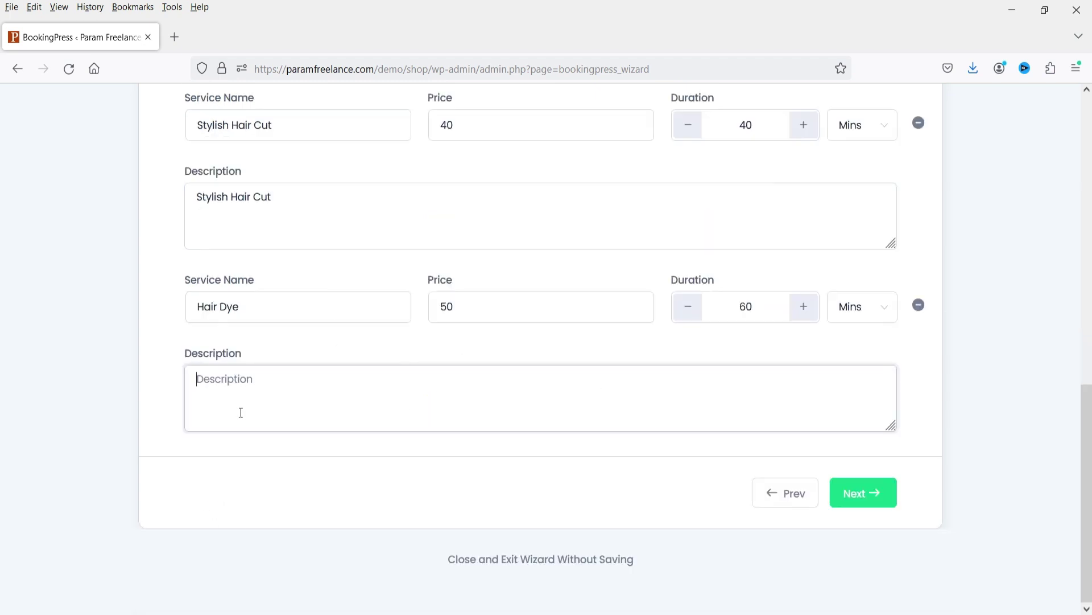
pyautogui.click(868, 494)
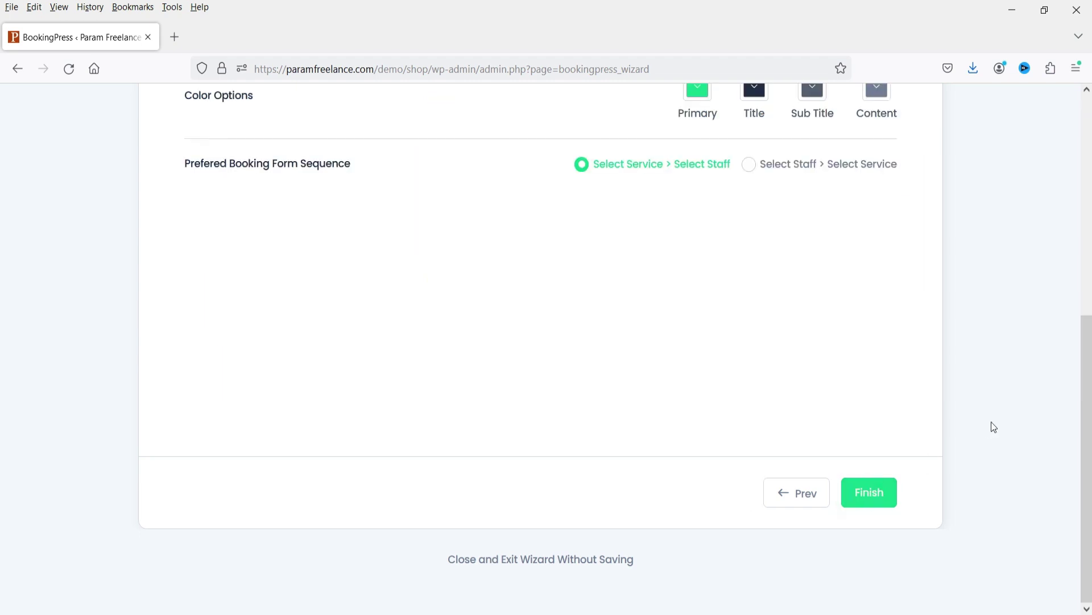
# Step: Switch the preferred booking form sequence to Select Staff > Select Service and back to Select Service > Select Staff
pyautogui.scroll(3, 994, 426)
pyautogui.scroll(2, 482, 487)
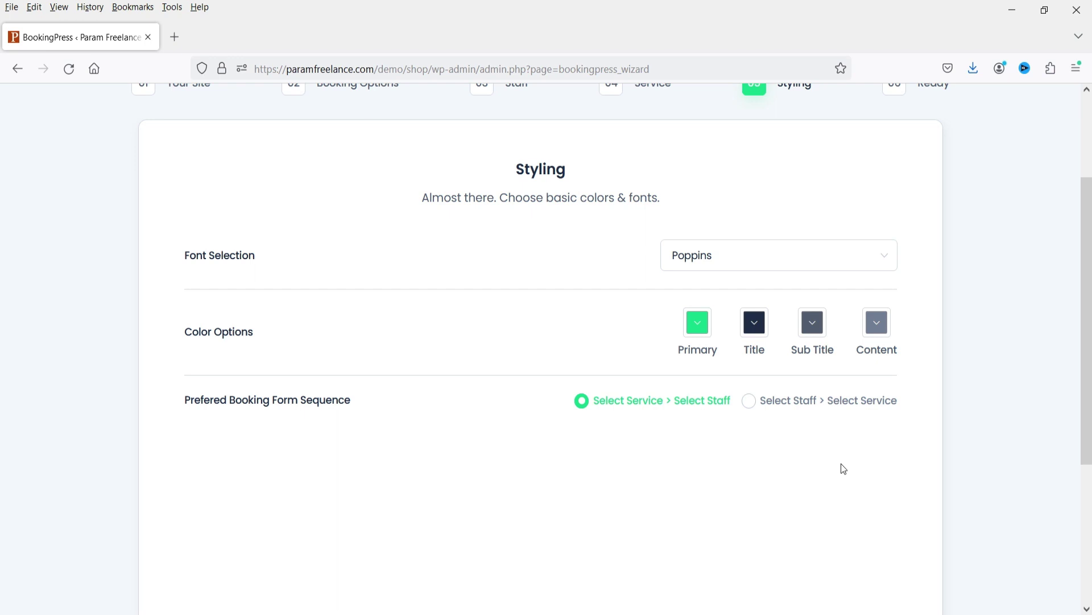
pyautogui.scroll(-4, 843, 468)
pyautogui.click(749, 246)
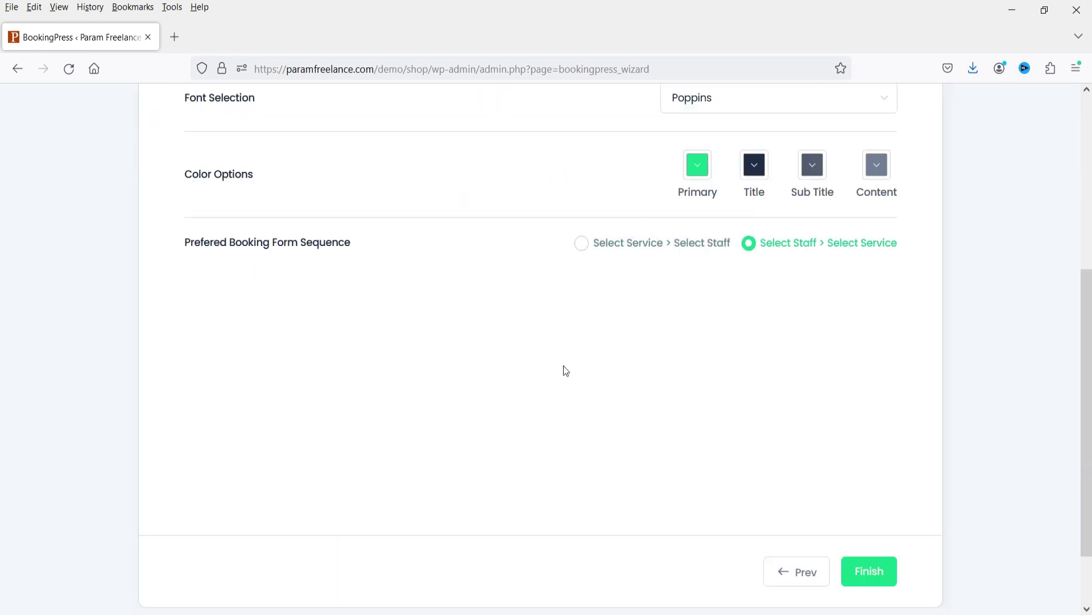
pyautogui.click(583, 245)
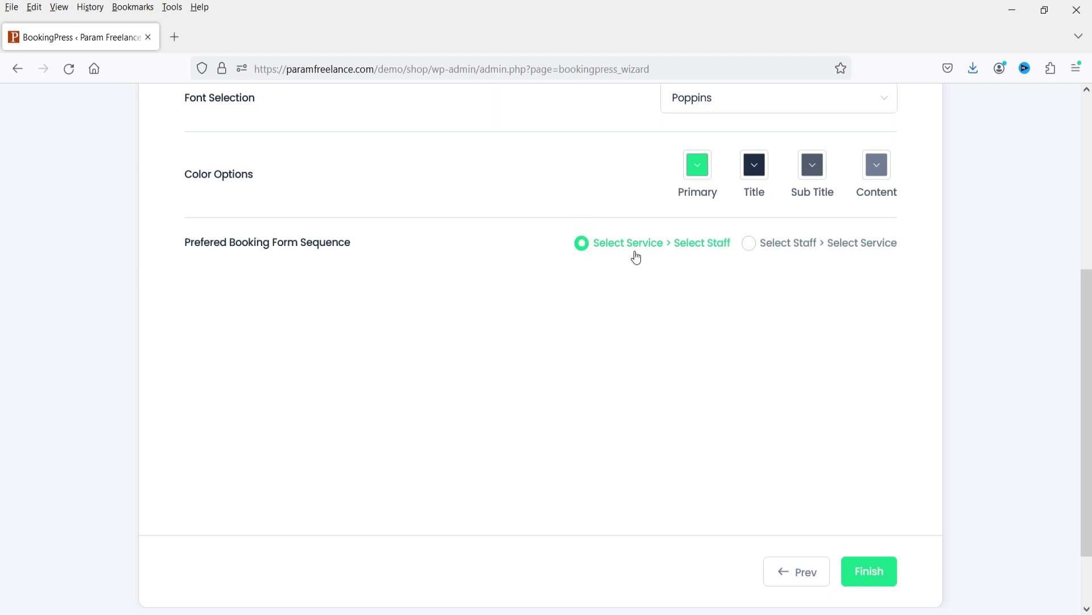
# Step: Finish the setup wizard from the styling options
pyautogui.scroll(5, 998, 346)
pyautogui.scroll(-6, 914, 325)
pyautogui.click(875, 500)
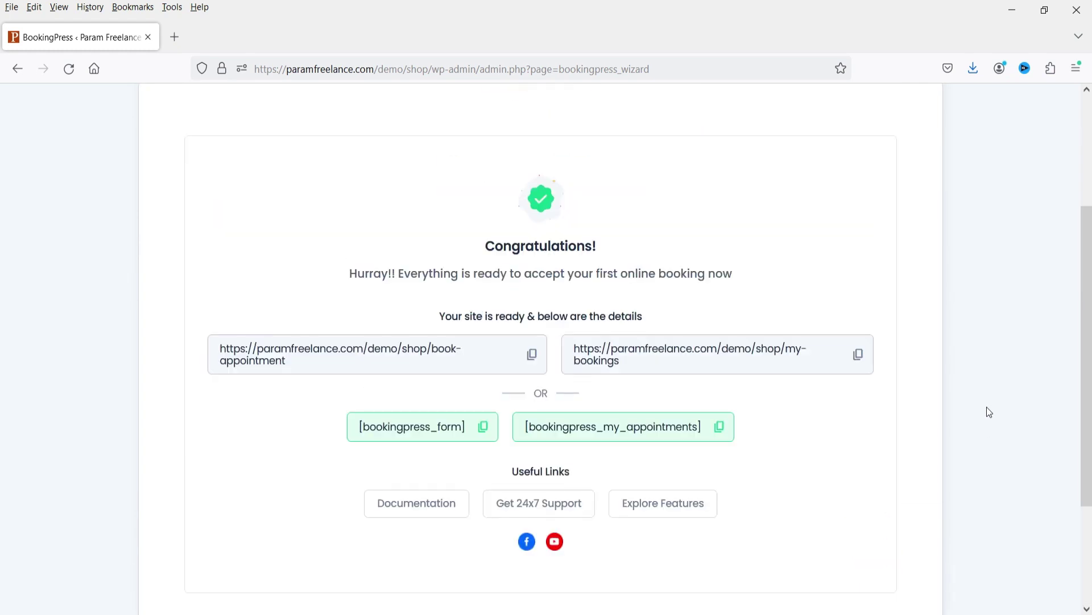
# Step: Copy the book-appointment page URL and open it in a new browser tab
pyautogui.scroll(-2, 984, 407)
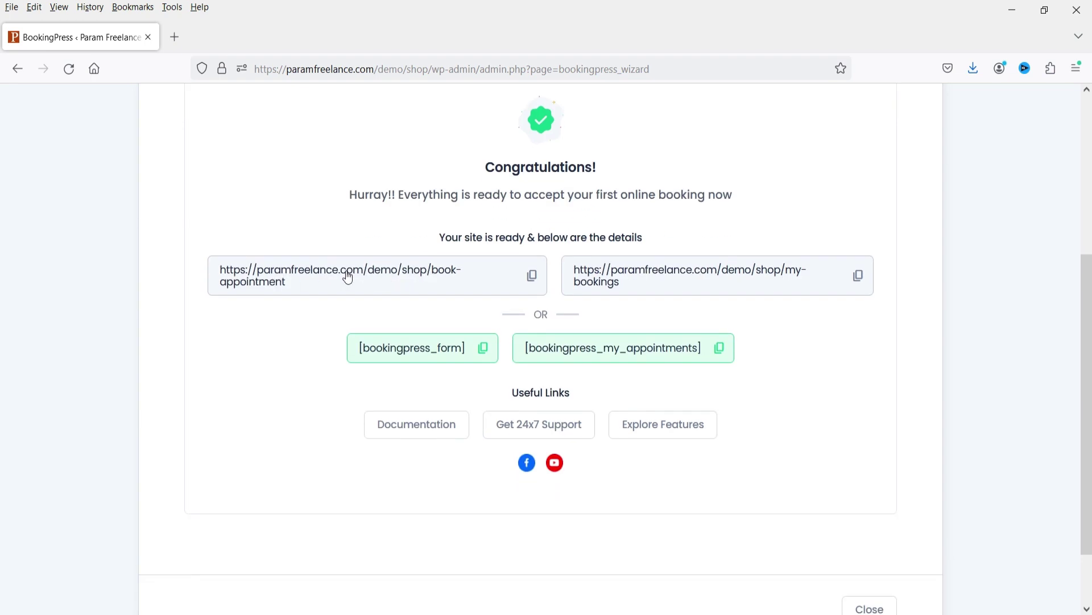
pyautogui.click(532, 276)
pyautogui.click(175, 37)
pyautogui.hotkey('ctrl', 'v')
pyautogui.press('Return')
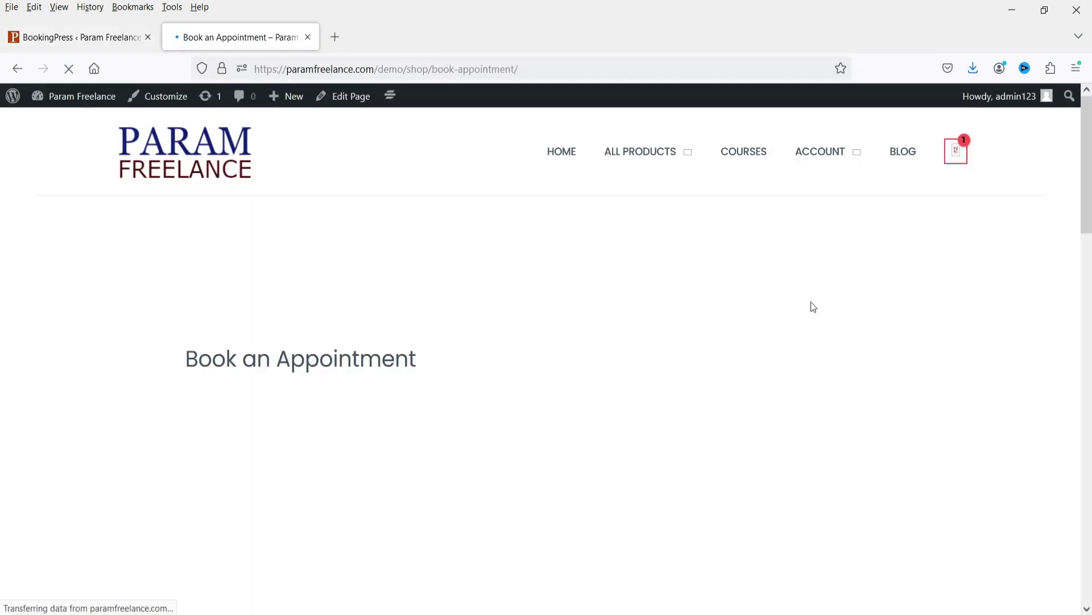
# Step: Select the Hair Cut service in the booking form
pyautogui.scroll(-4, 910, 282)
pyautogui.scroll(3, 943, 273)
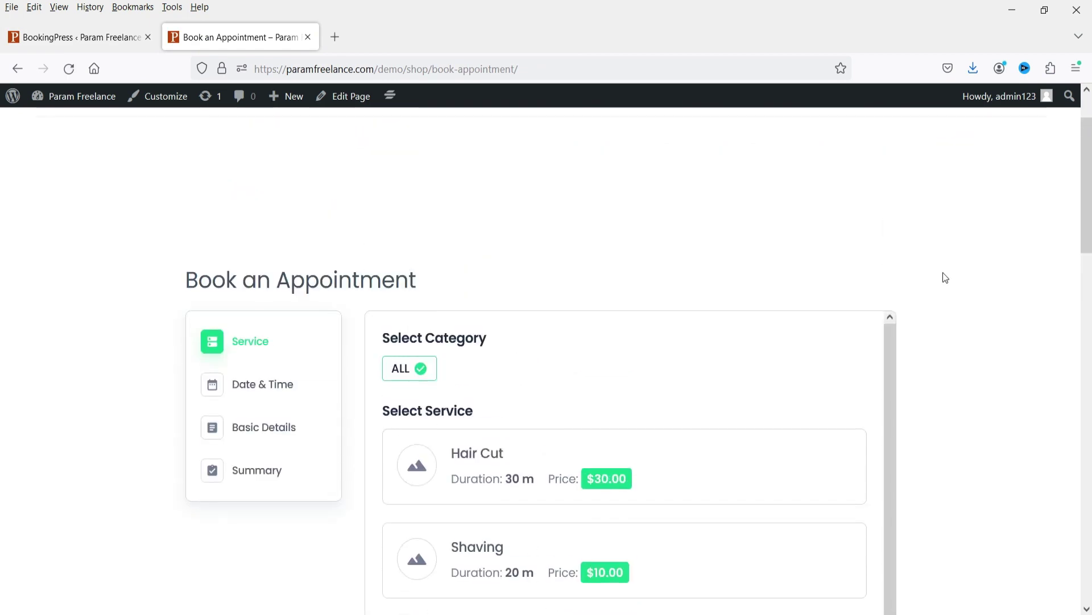
pyautogui.scroll(-2, 943, 278)
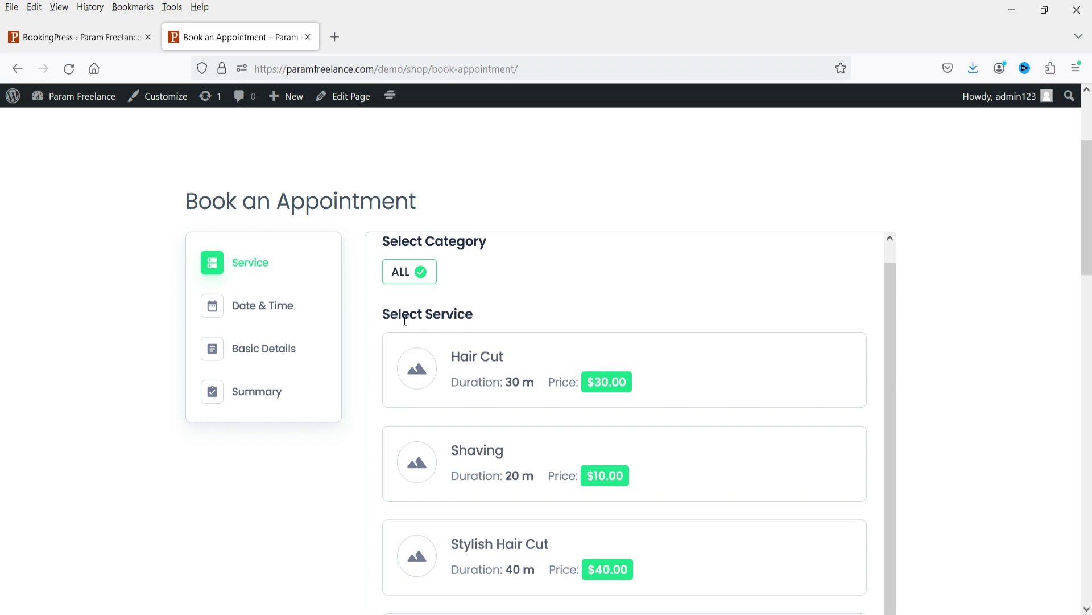
pyautogui.click(522, 363)
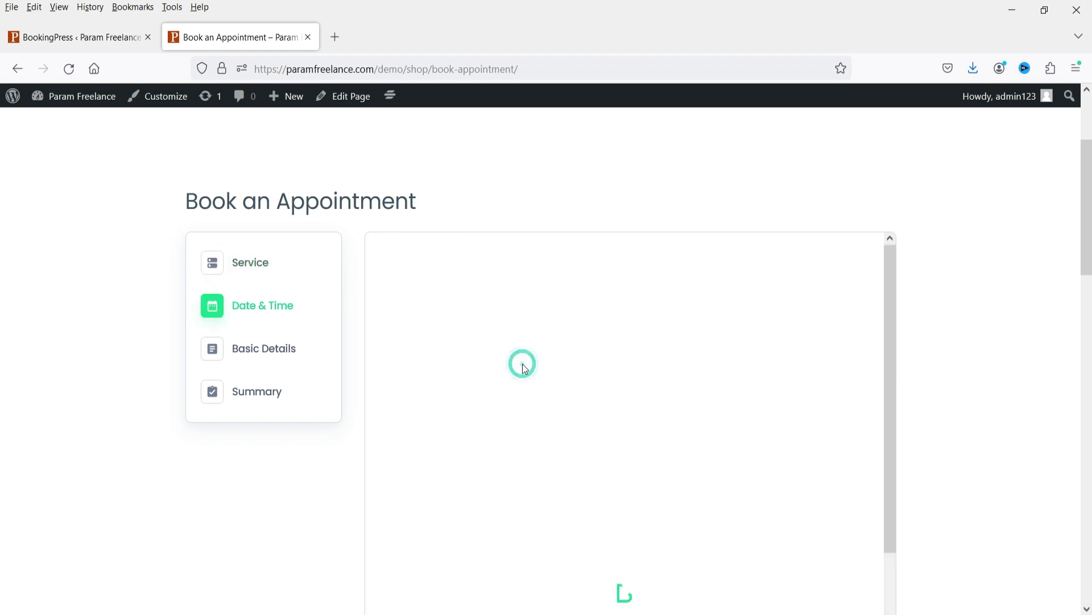
# Step: Select 1 July 2023 as the appointment date and examine that Saturday's available time slots
pyautogui.scroll(-2, 1010, 310)
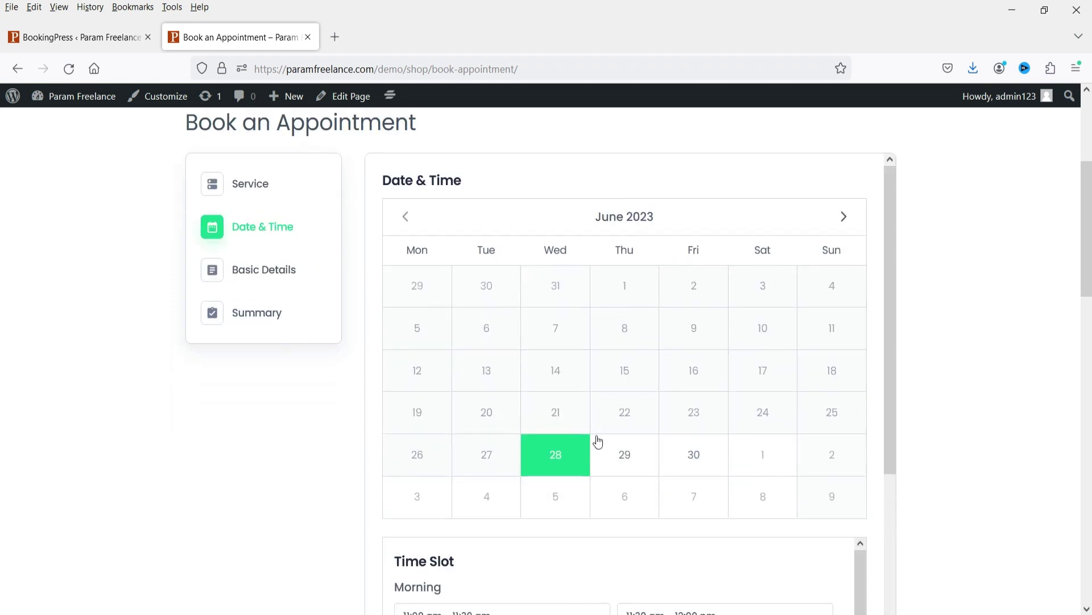
pyautogui.click(844, 217)
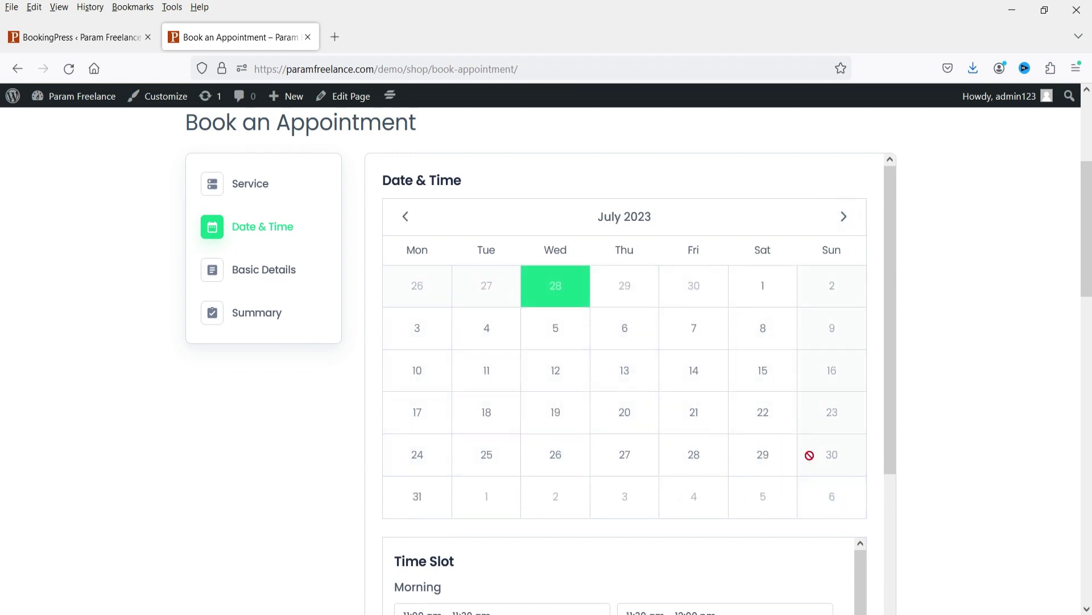
pyautogui.click(764, 289)
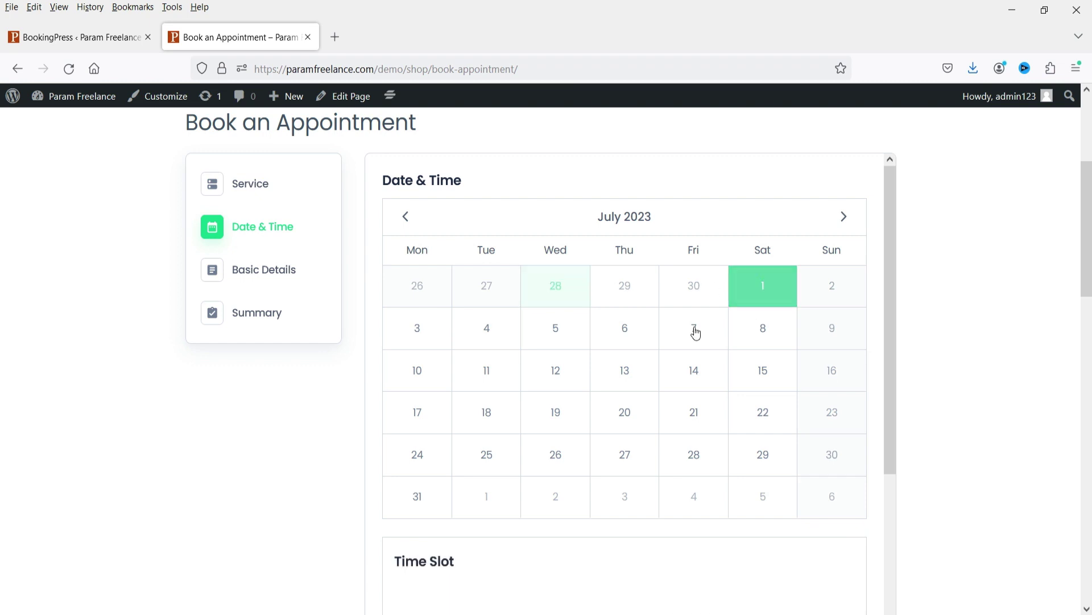
pyautogui.scroll(-5, 683, 378)
pyautogui.scroll(-5, 905, 355)
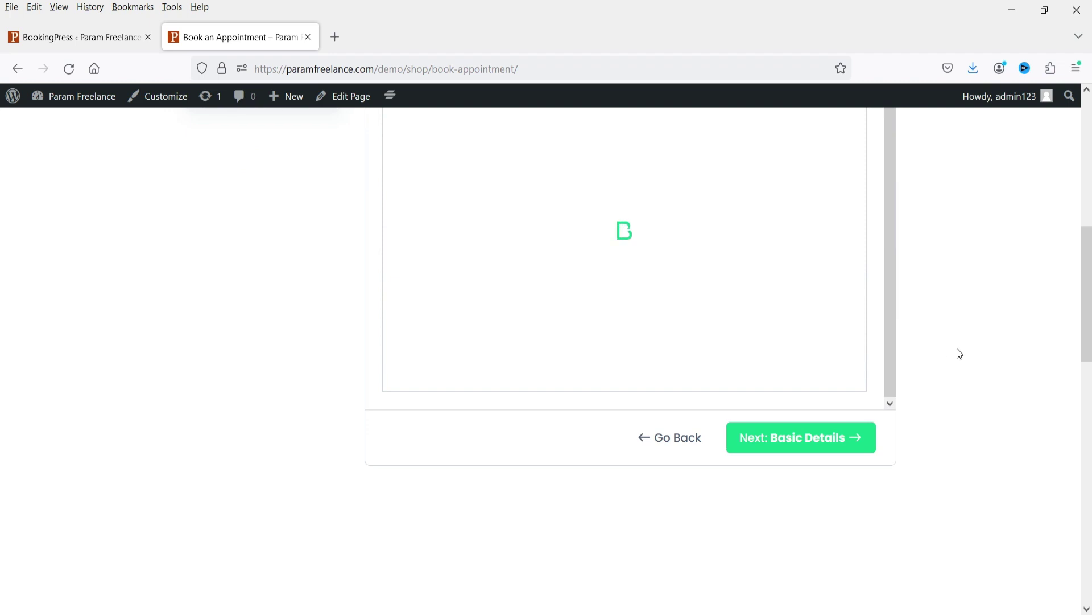
pyautogui.scroll(3, 958, 353)
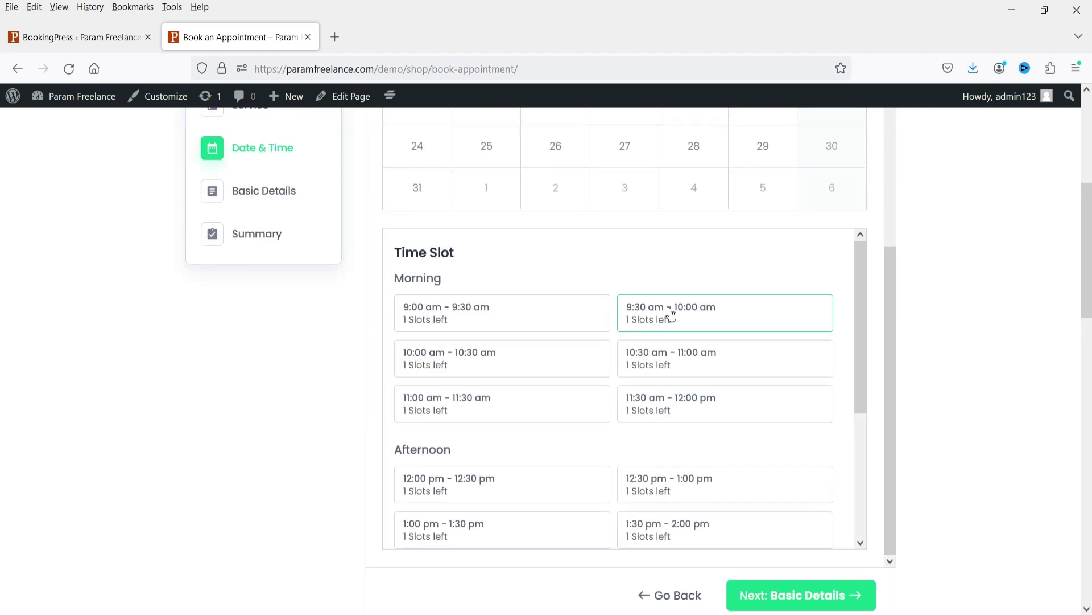
pyautogui.scroll(-3, 559, 407)
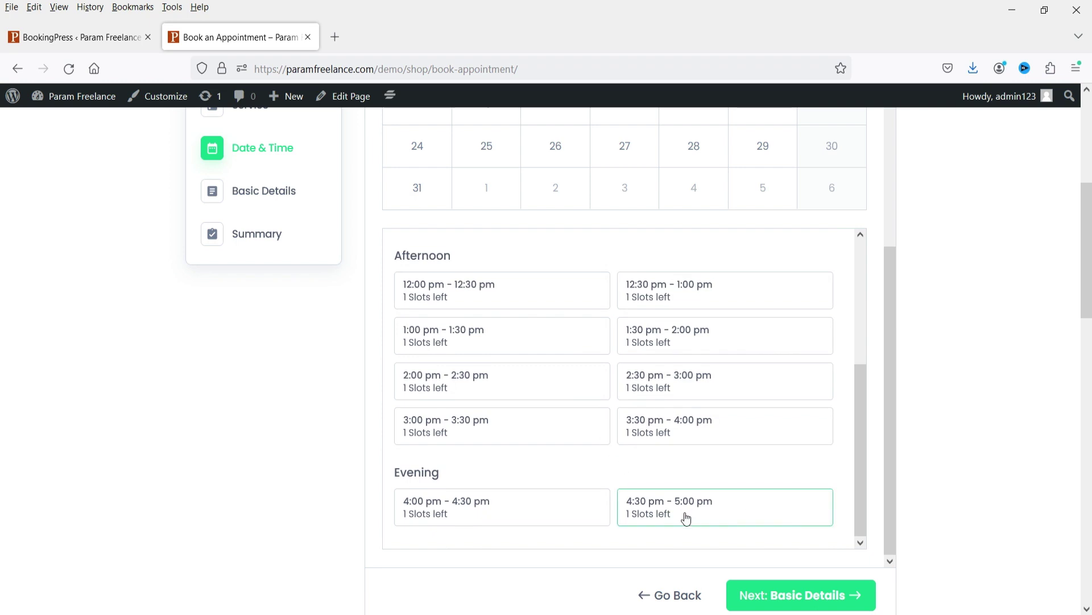
pyautogui.scroll(3, 734, 341)
pyautogui.scroll(5, 834, 239)
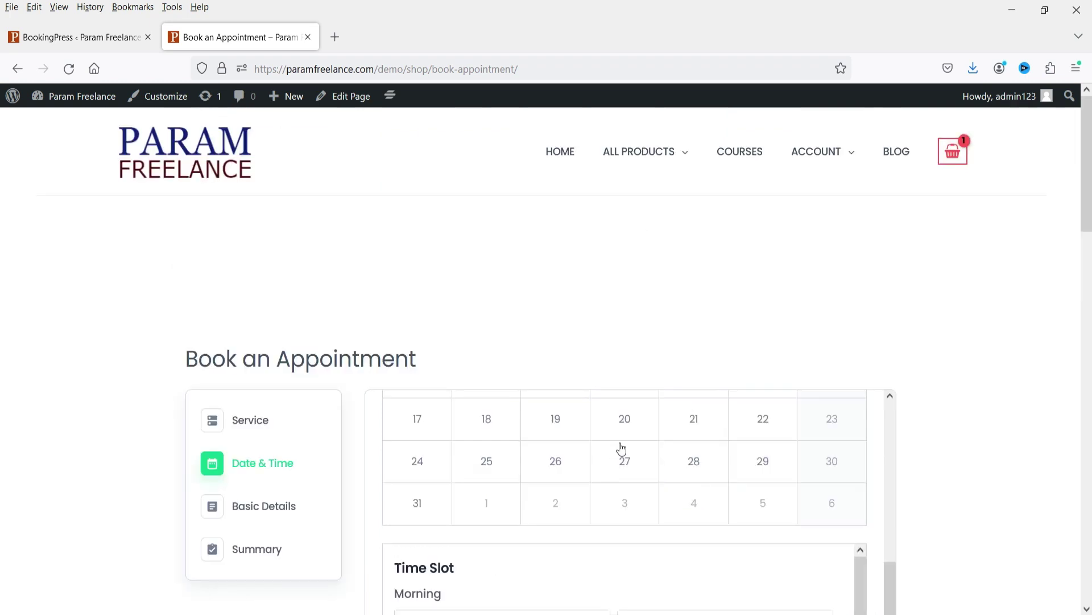
pyautogui.scroll(-4, 859, 385)
pyautogui.scroll(3, 656, 359)
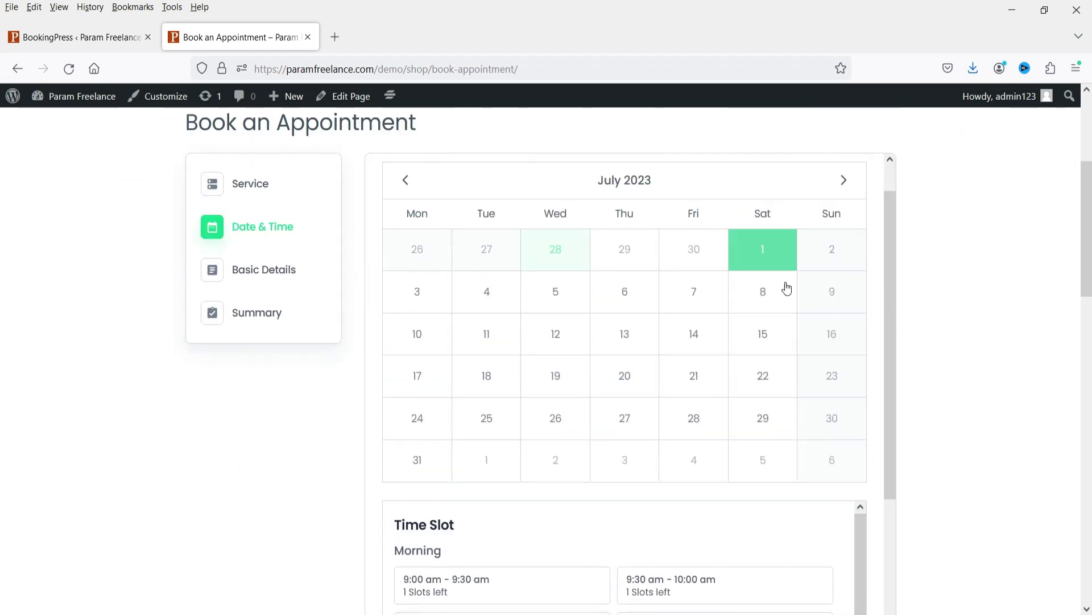
# Step: Select Monday 3 July 2023 as the appointment date and examine its available time slots
pyautogui.click(419, 292)
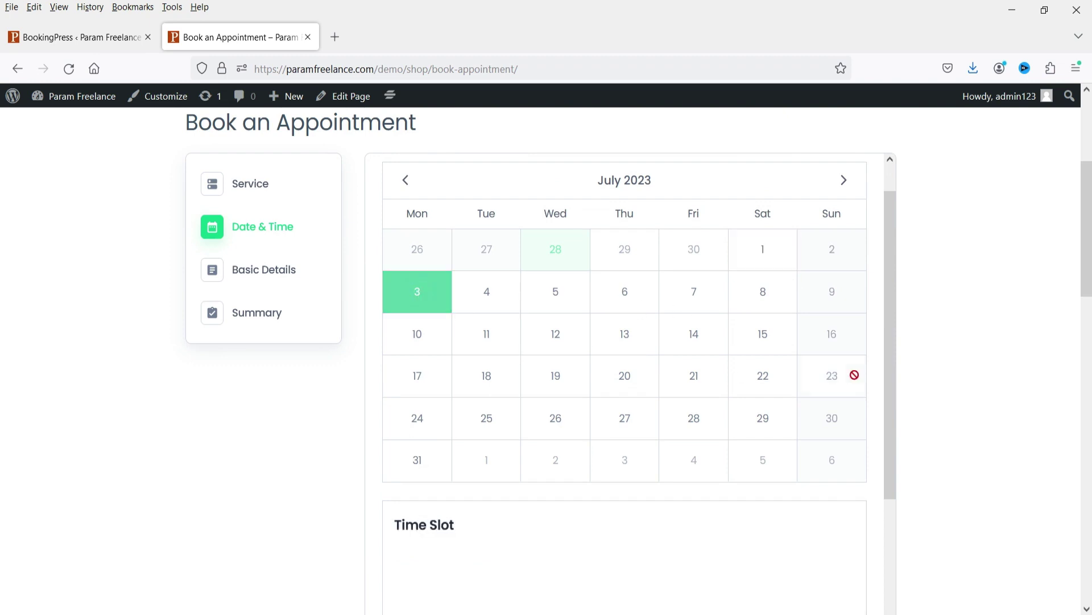
pyautogui.scroll(-2, 967, 363)
pyautogui.scroll(-4, 967, 364)
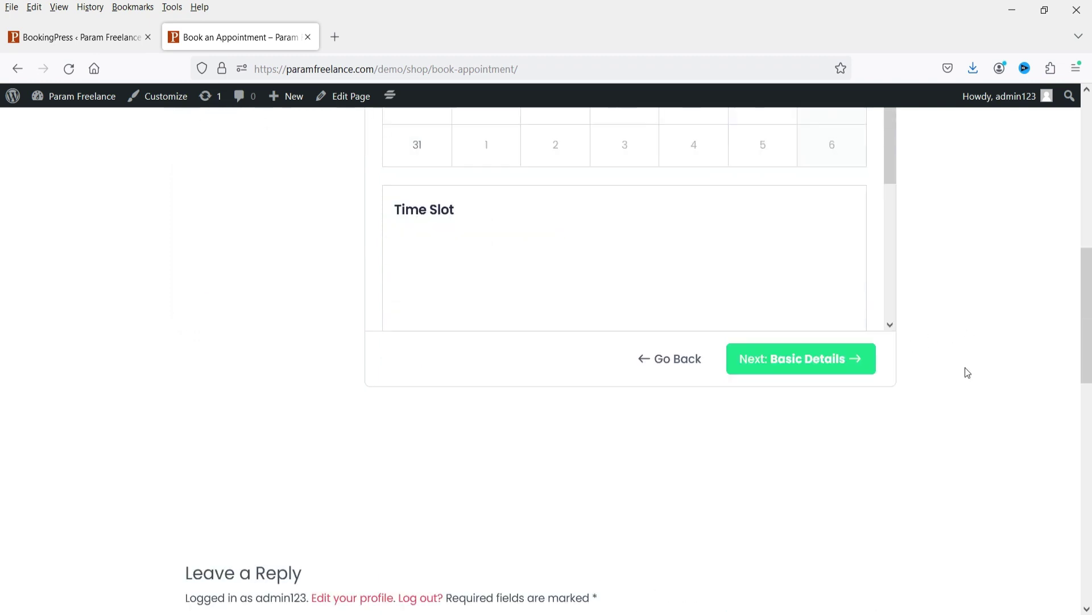
pyautogui.scroll(-4, 753, 284)
pyautogui.scroll(-3, 734, 285)
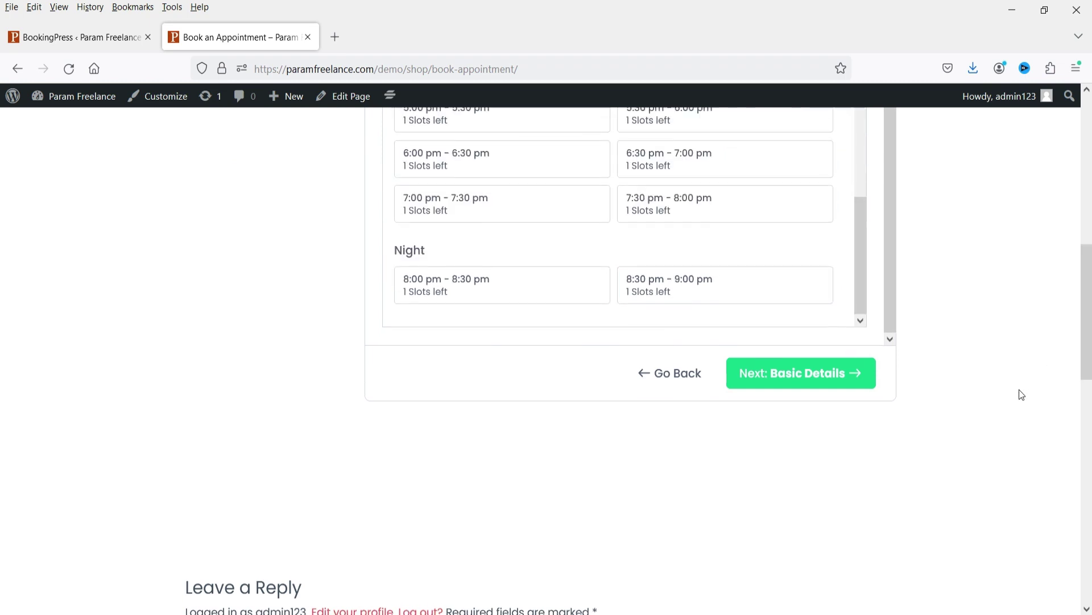
# Step: Select the 4:00 pm - 4:30 pm time slot and examine the fields of the Basic Details form
pyautogui.scroll(5, 1019, 393)
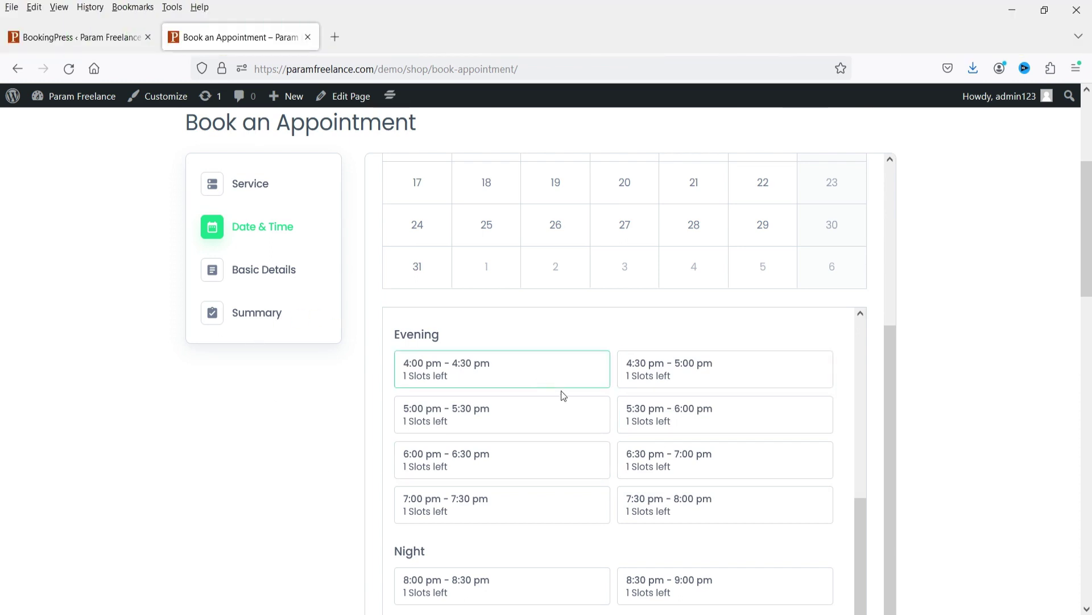
pyautogui.click(485, 376)
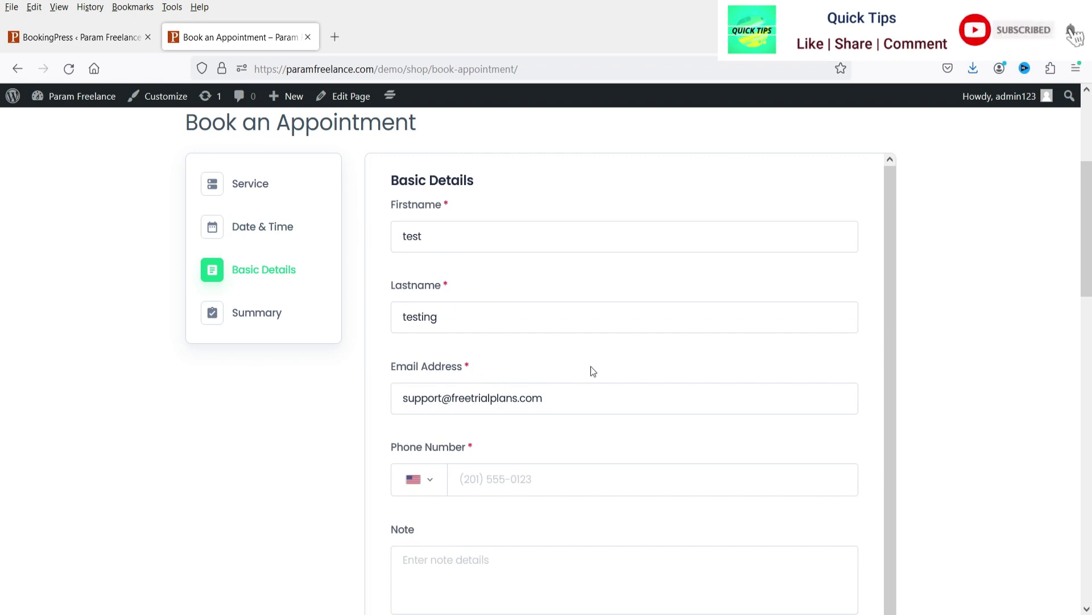
pyautogui.scroll(-5, 305, 385)
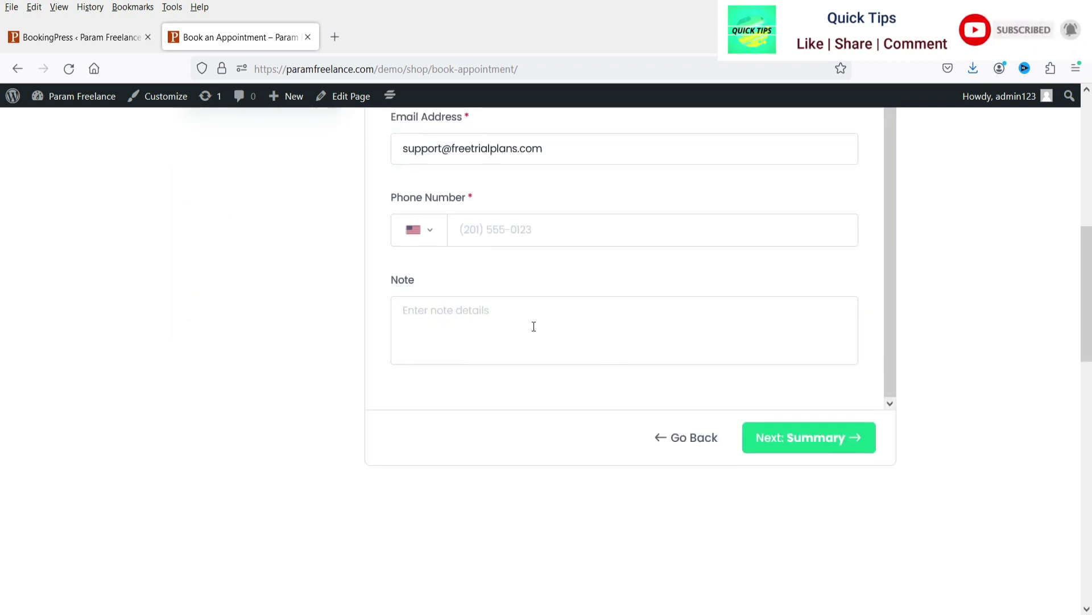
pyautogui.click(538, 325)
pyautogui.scroll(3, 256, 419)
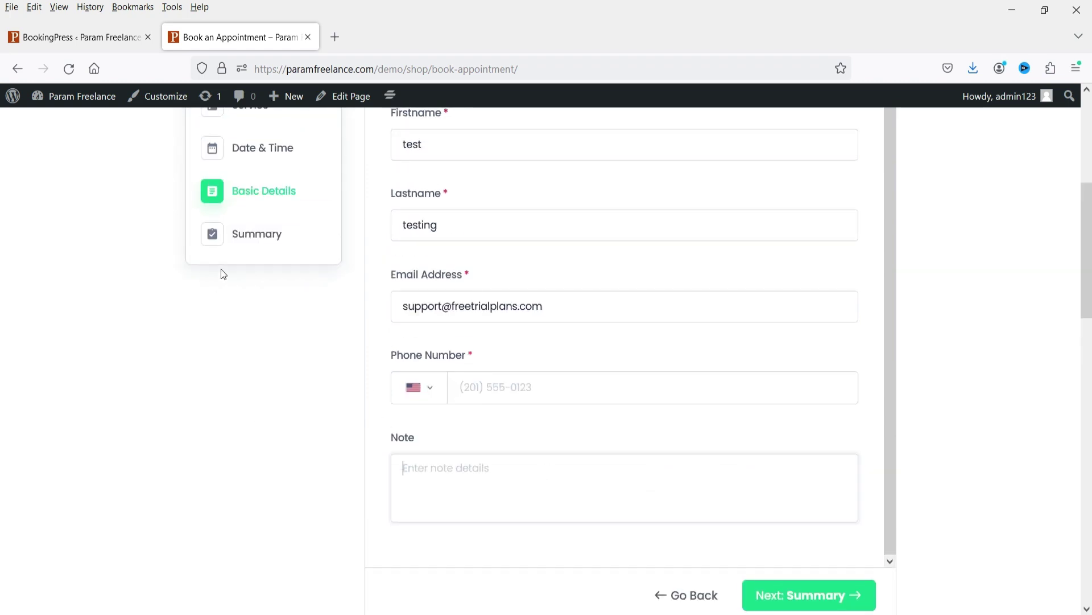
pyautogui.scroll(-5, 849, 344)
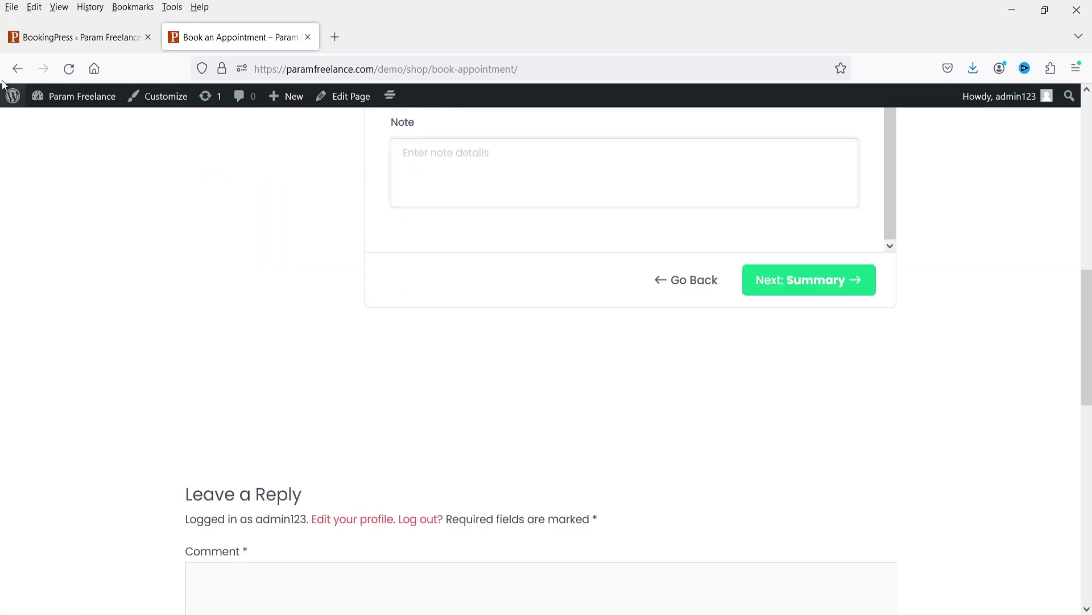
# Step: Return to the BookingPress setup wizard, close it, and open the plugin's license settings page
pyautogui.click(57, 39)
pyautogui.scroll(3, 627, 315)
pyautogui.scroll(-5, 627, 314)
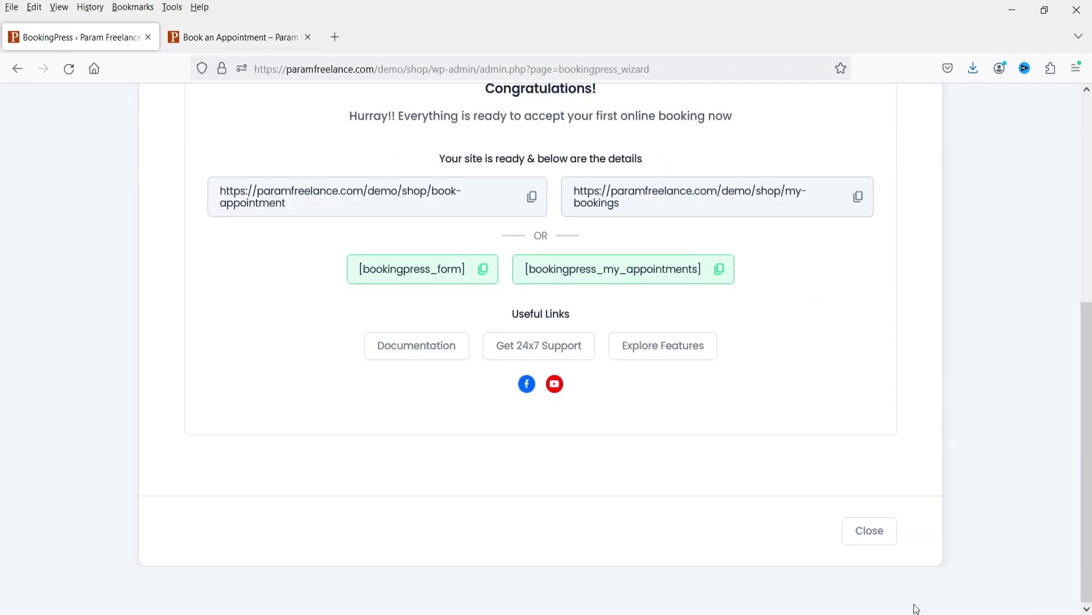
pyautogui.click(871, 531)
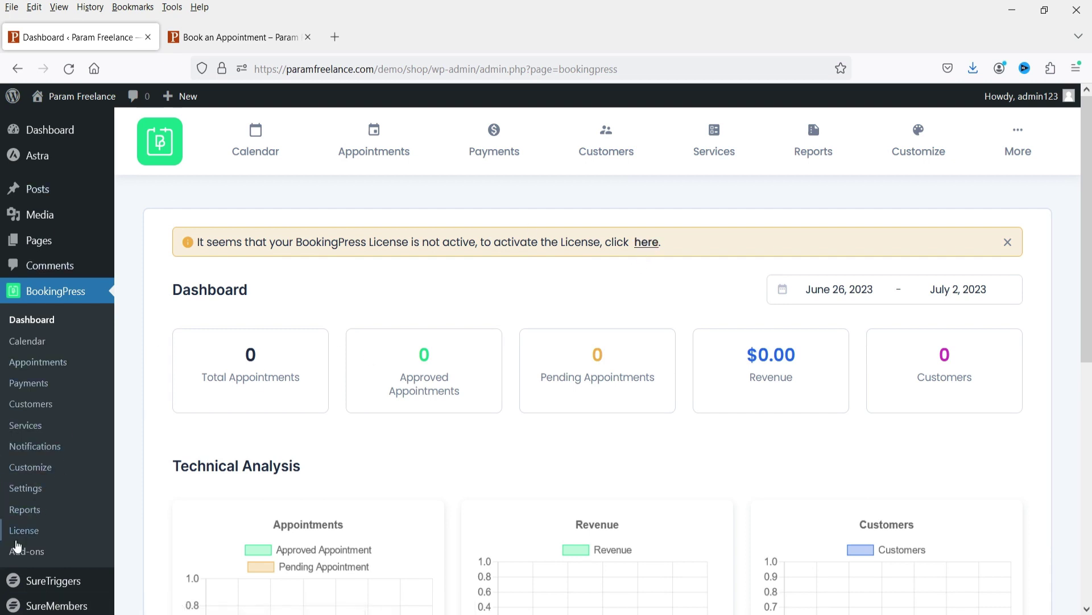
pyautogui.click(25, 533)
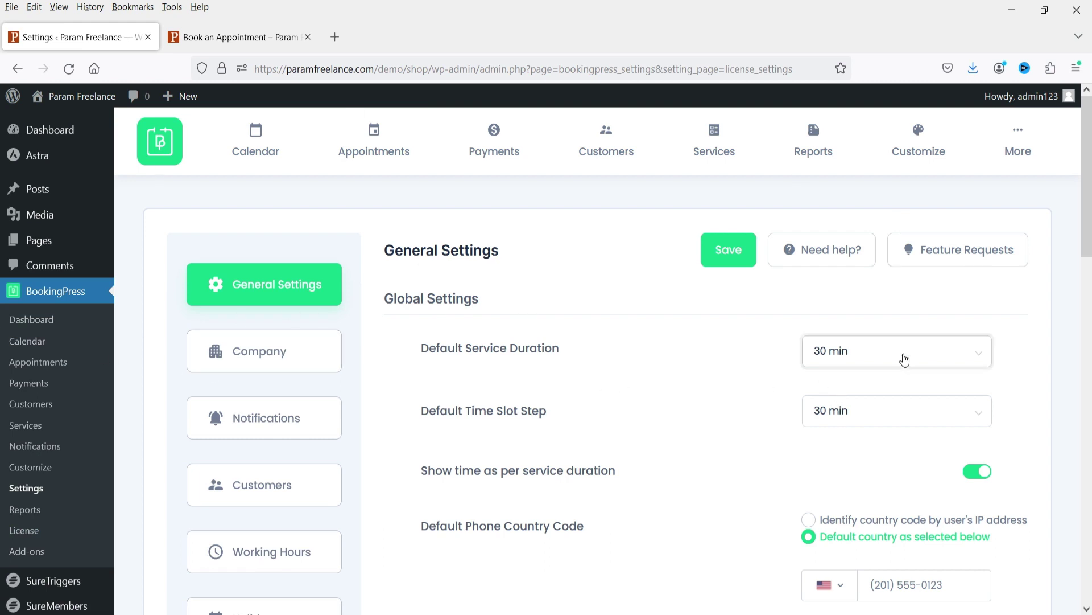
# Step: Examine the Default Service Duration options and compare them with the time slots offered in the booking form
pyautogui.click(901, 353)
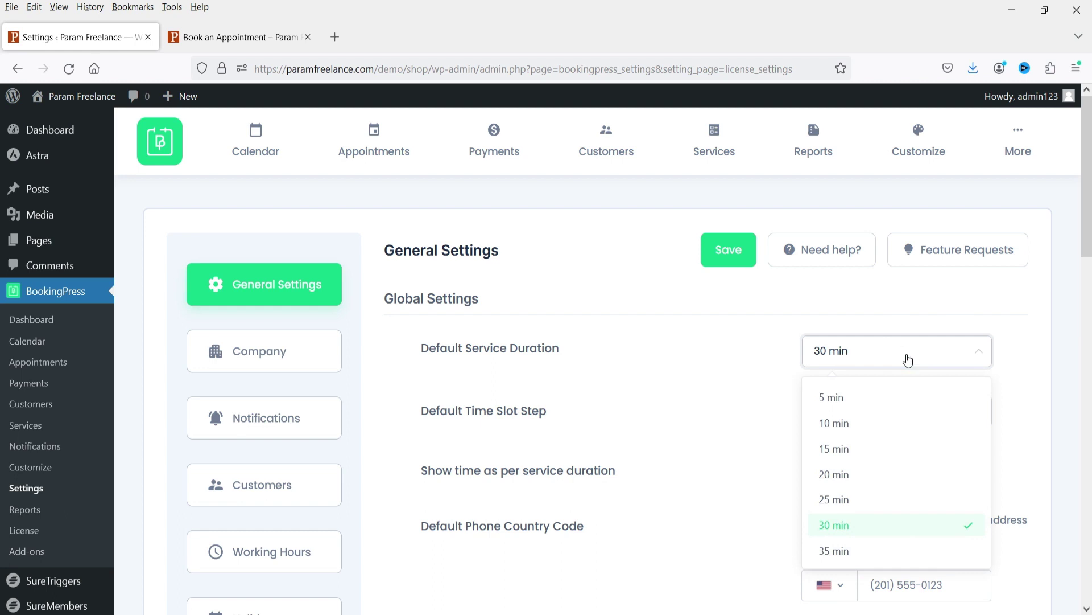
pyautogui.click(208, 40)
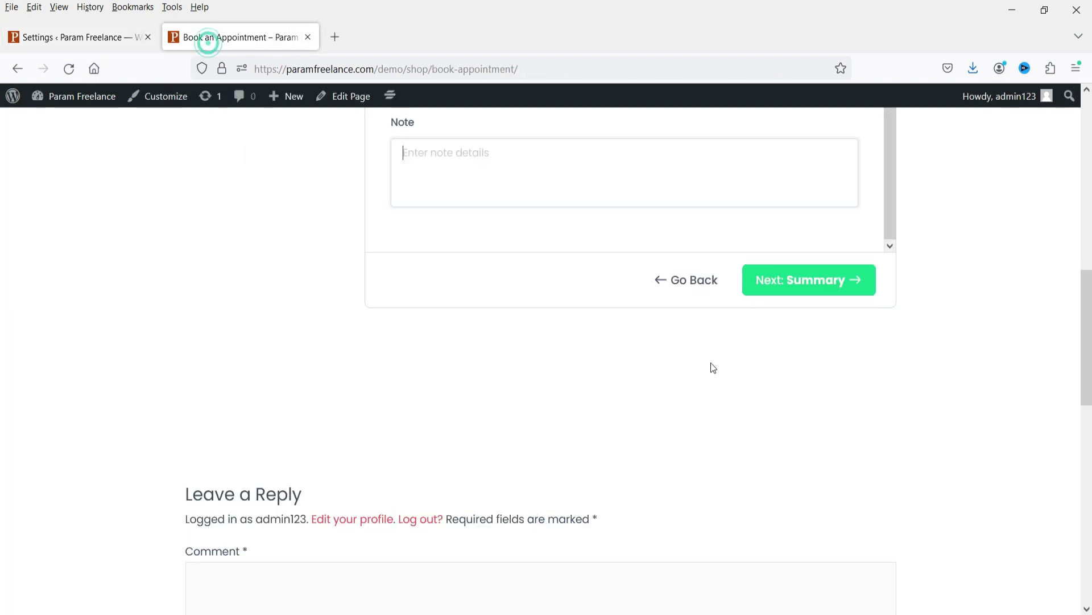
pyautogui.scroll(10, 720, 350)
pyautogui.click(268, 389)
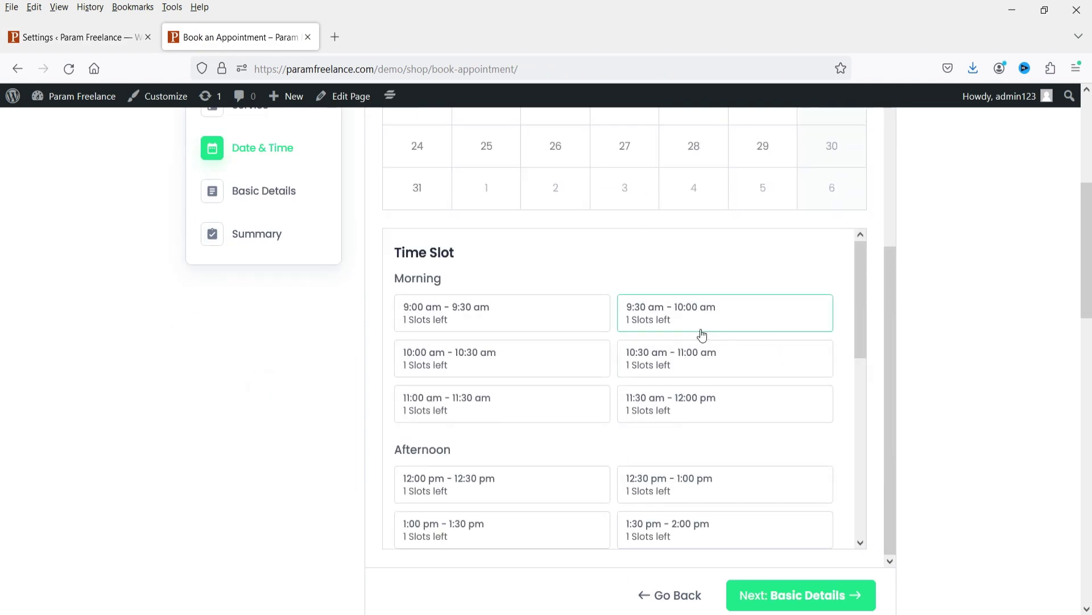
pyautogui.click(80, 37)
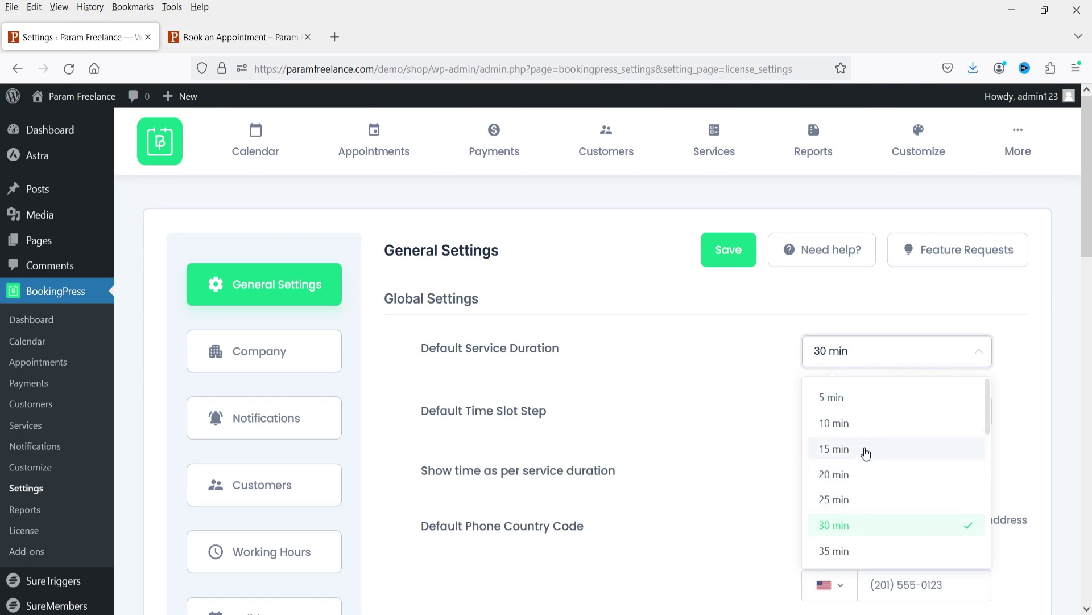
pyautogui.click(701, 419)
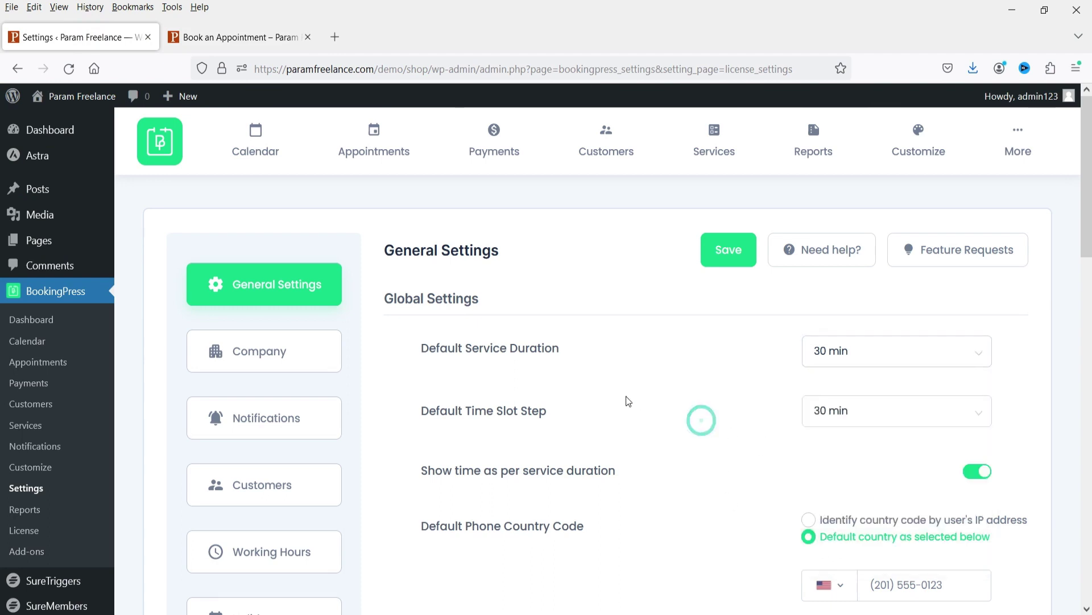
# Step: Review the remaining General Settings, including phone country code, items per page, and date and time formats
pyautogui.scroll(-3, 487, 328)
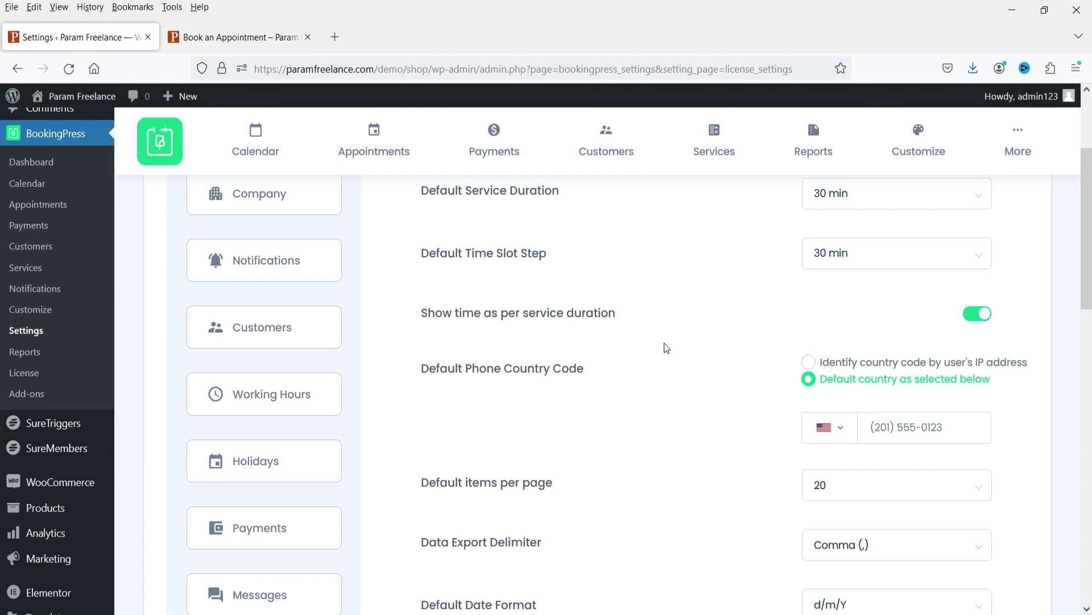
pyautogui.scroll(1, 654, 342)
pyautogui.scroll(-1, 654, 341)
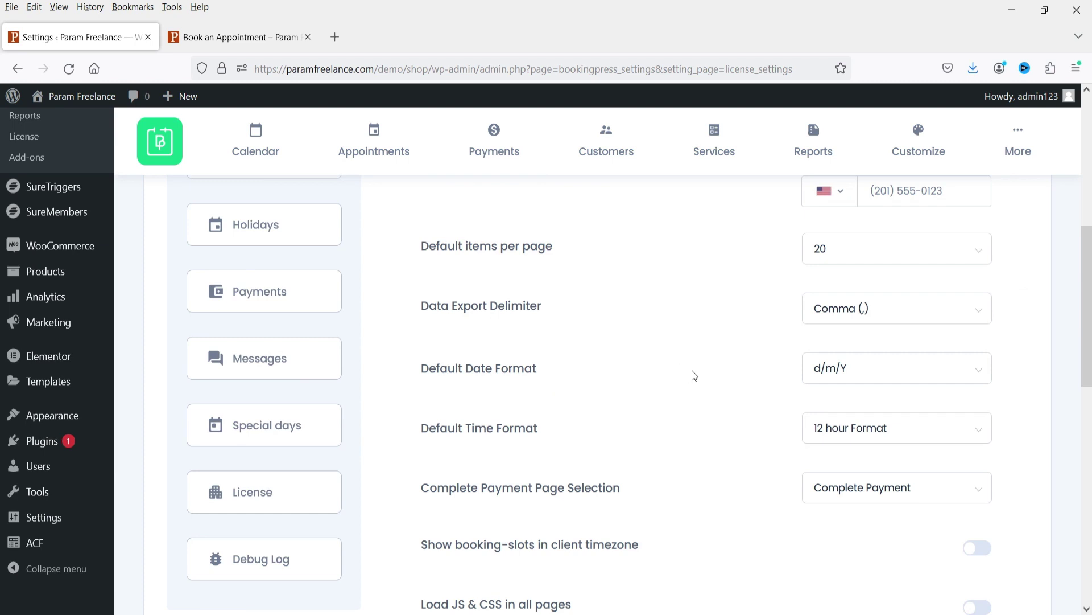
pyautogui.scroll(-4, 598, 357)
pyautogui.scroll(10, 605, 361)
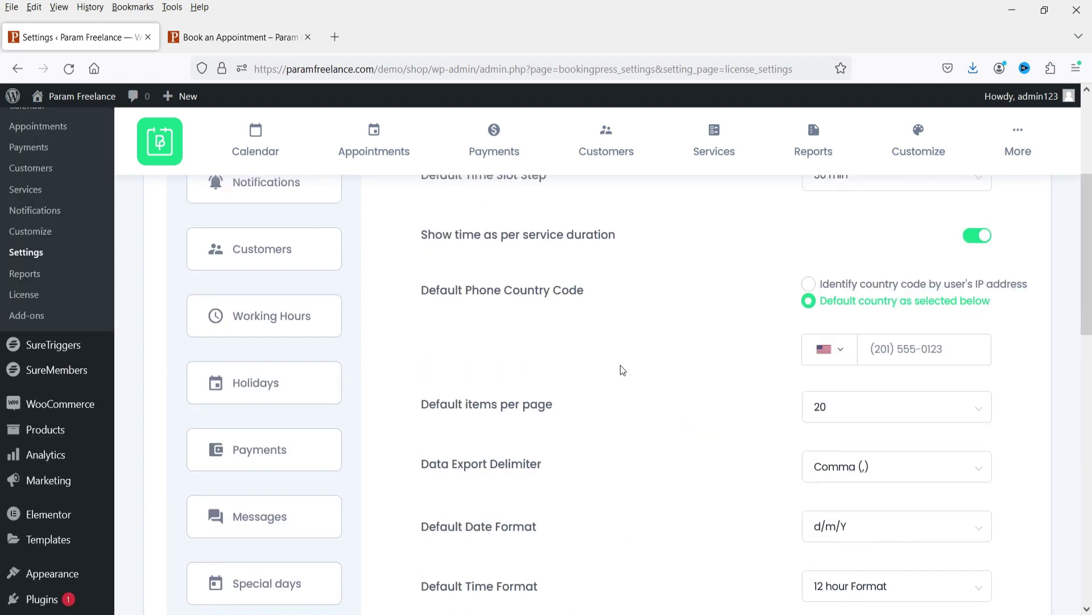
# Step: Review the company details in the BookingPress settings
pyautogui.click(259, 351)
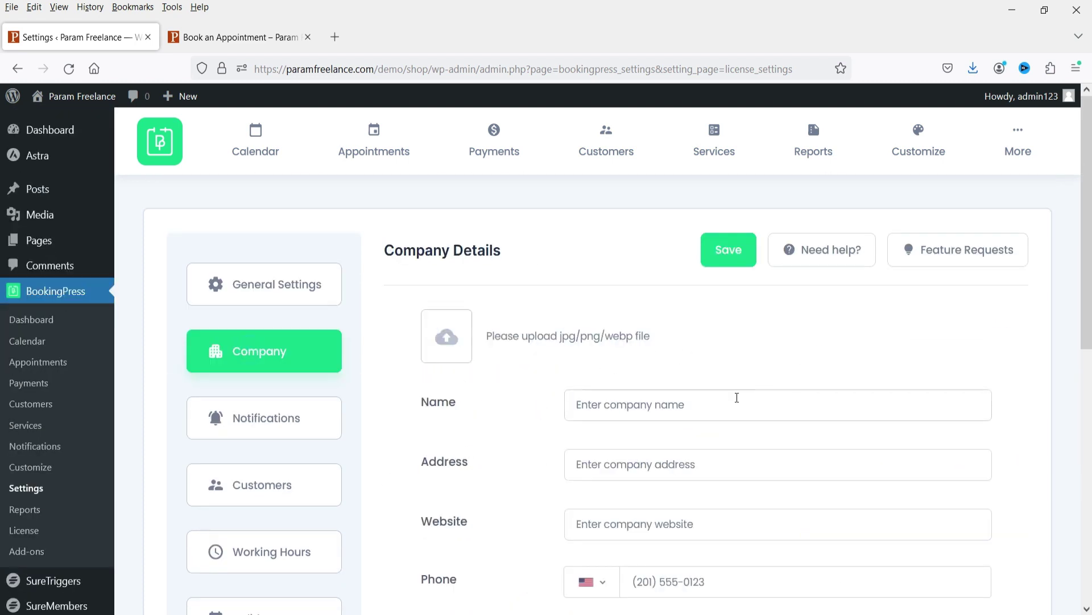
pyautogui.scroll(-3, 456, 267)
pyautogui.scroll(3, 512, 370)
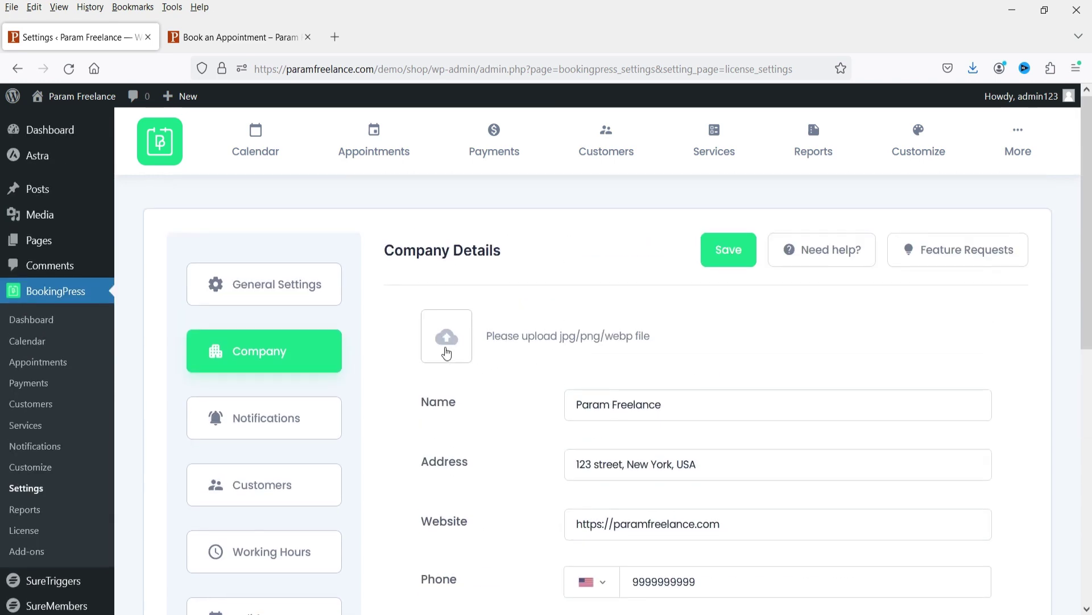
# Step: Review the customer settings and the weekly working hours
pyautogui.scroll(-4, 447, 353)
pyautogui.click(262, 248)
pyautogui.click(272, 315)
pyautogui.scroll(3, 592, 440)
pyautogui.scroll(-6, 272, 401)
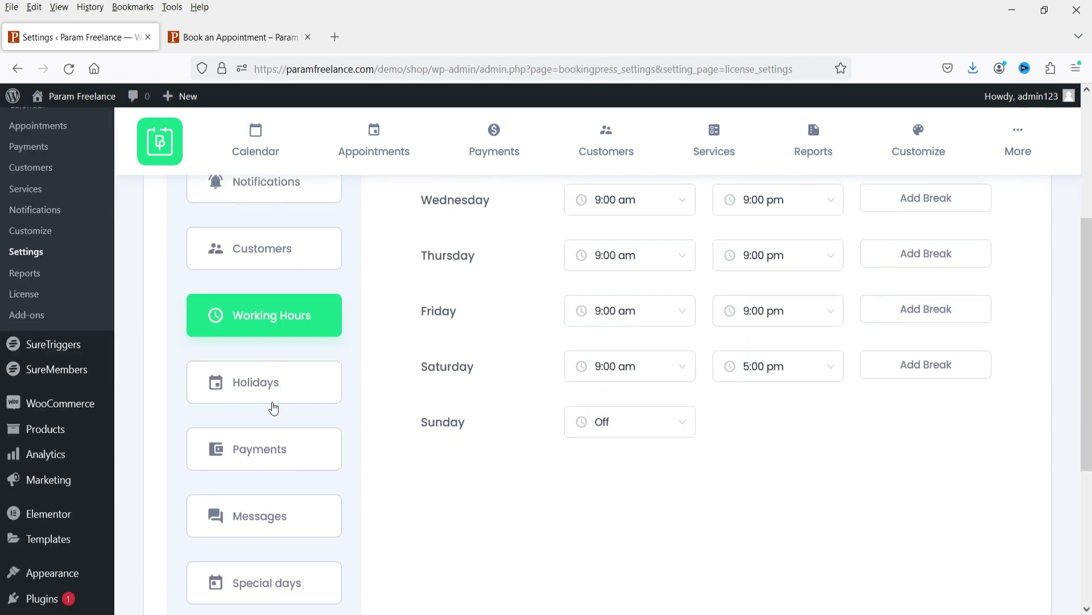
# Step: Open the payment settings and examine the refund policy and available payment methods
pyautogui.click(270, 301)
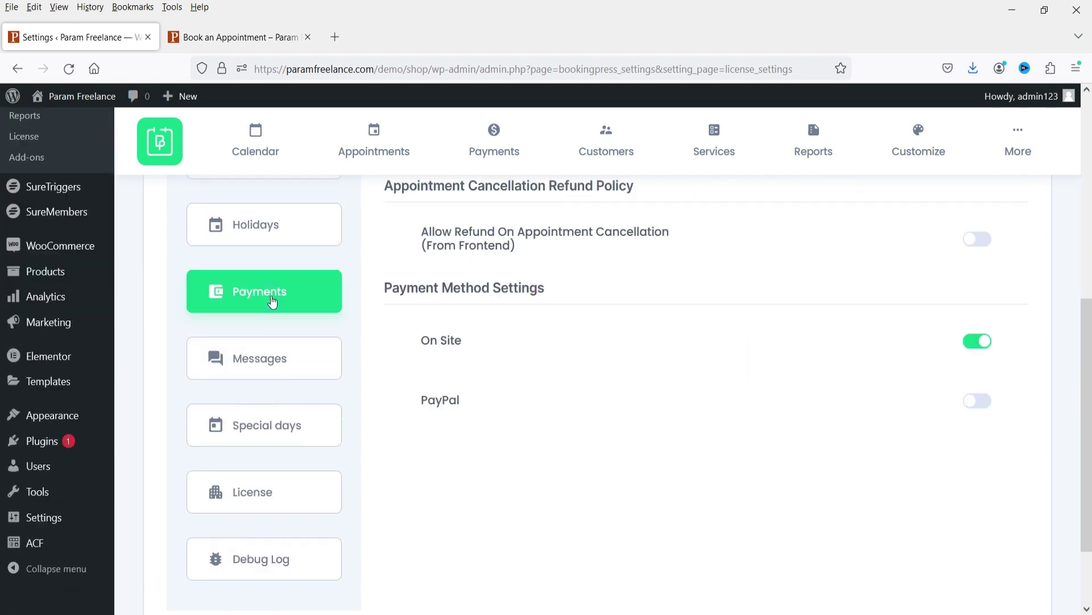
pyautogui.scroll(2, 679, 470)
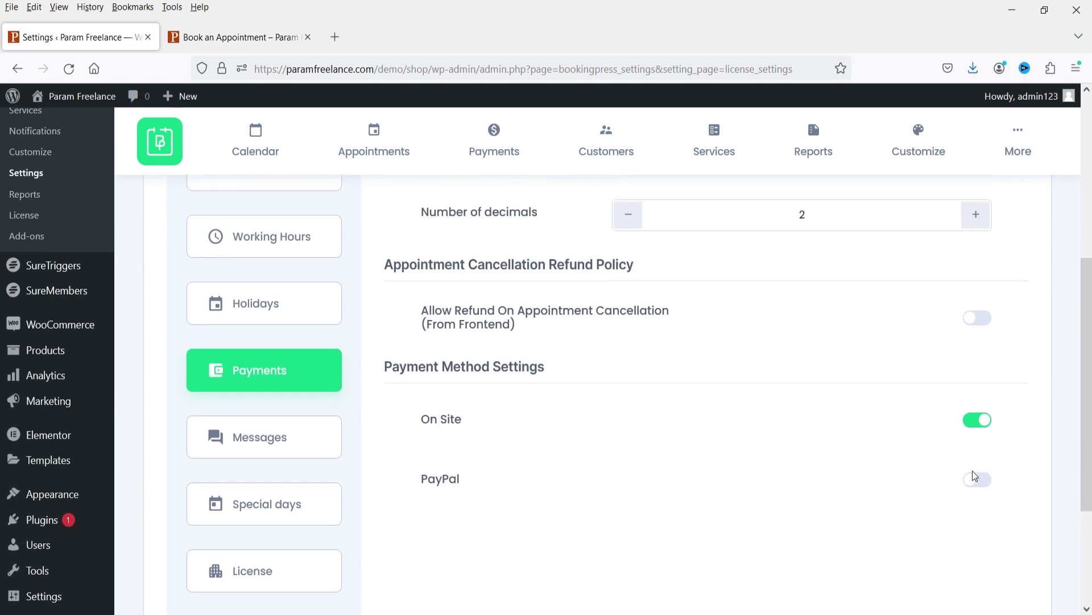
pyautogui.scroll(-3, 626, 438)
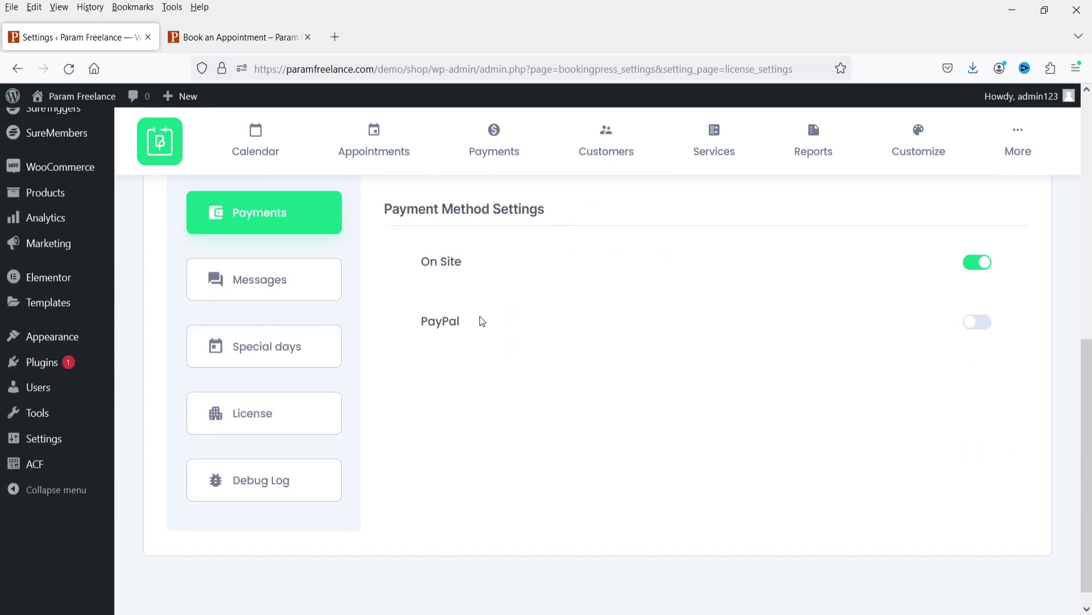
# Step: Enable PayPal to inspect its payment mode, merchant email and API credential fields, and disable it again
pyautogui.click(983, 322)
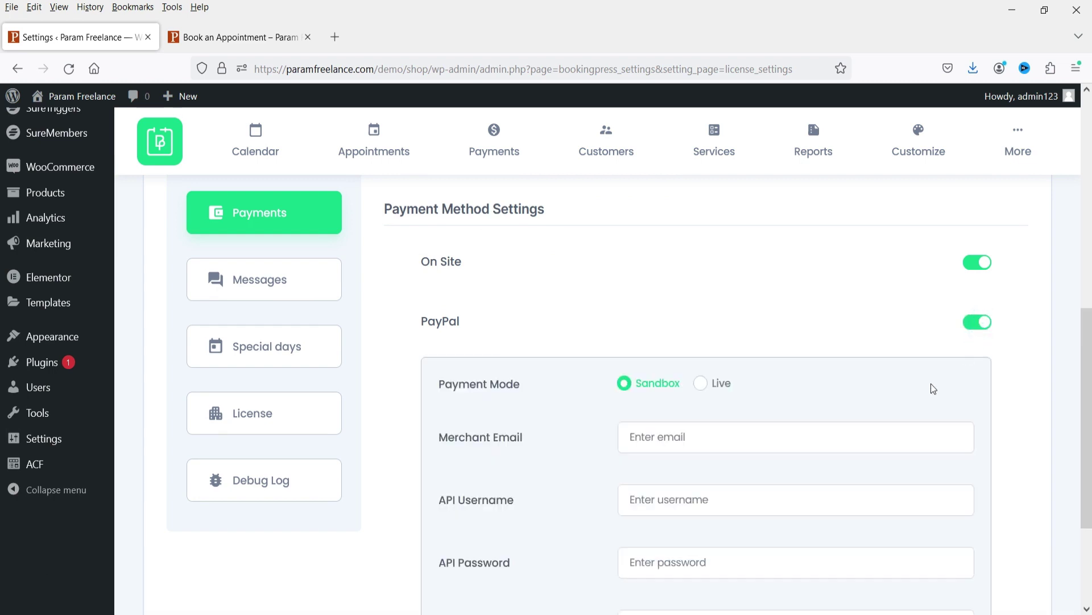
pyautogui.scroll(-3, 717, 421)
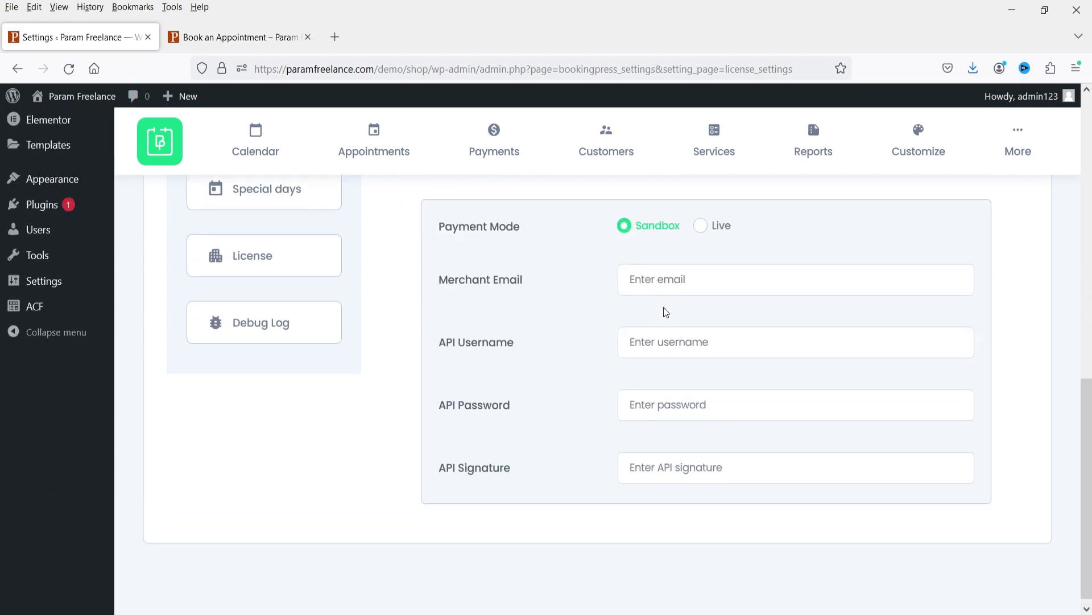
pyautogui.click(672, 286)
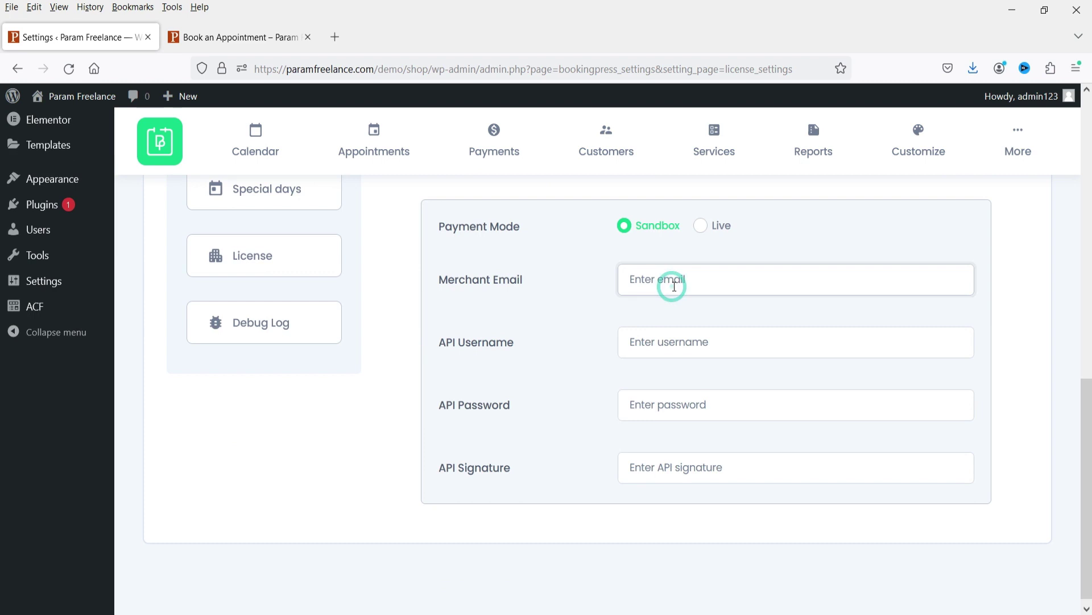
pyautogui.click(668, 343)
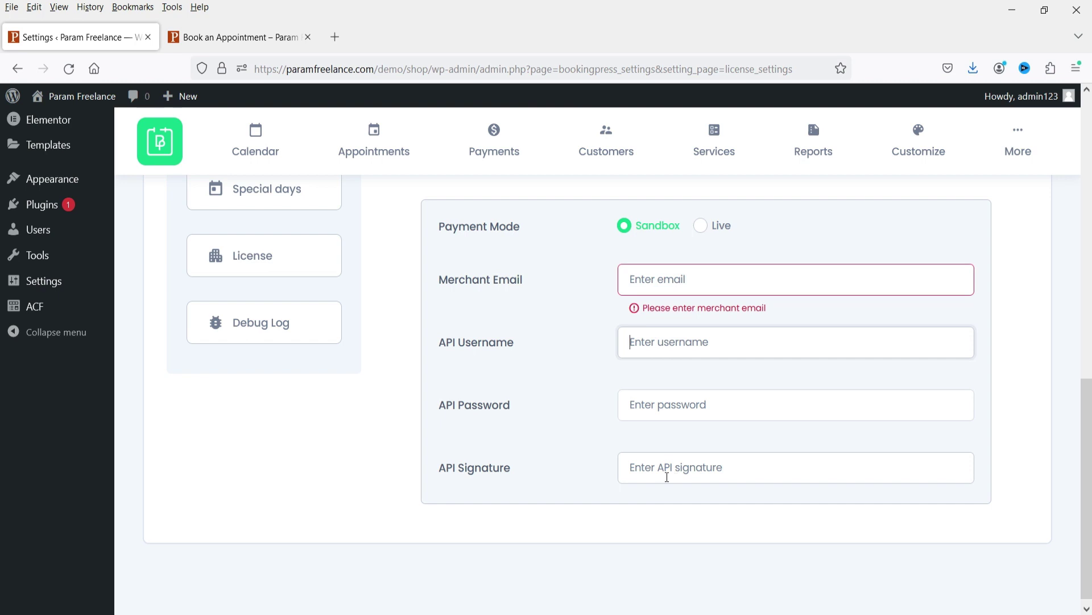
pyautogui.scroll(3, 596, 494)
pyautogui.click(977, 321)
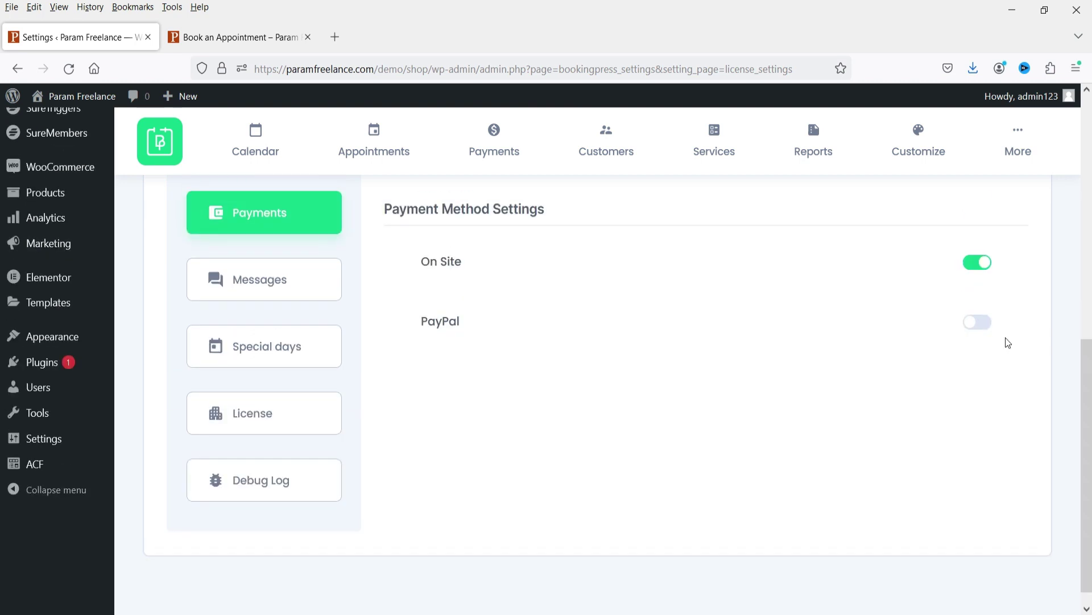
# Step: Reload the settings page, and view the Manage Appointments page and the monthly booking calendar
pyautogui.press('F5')
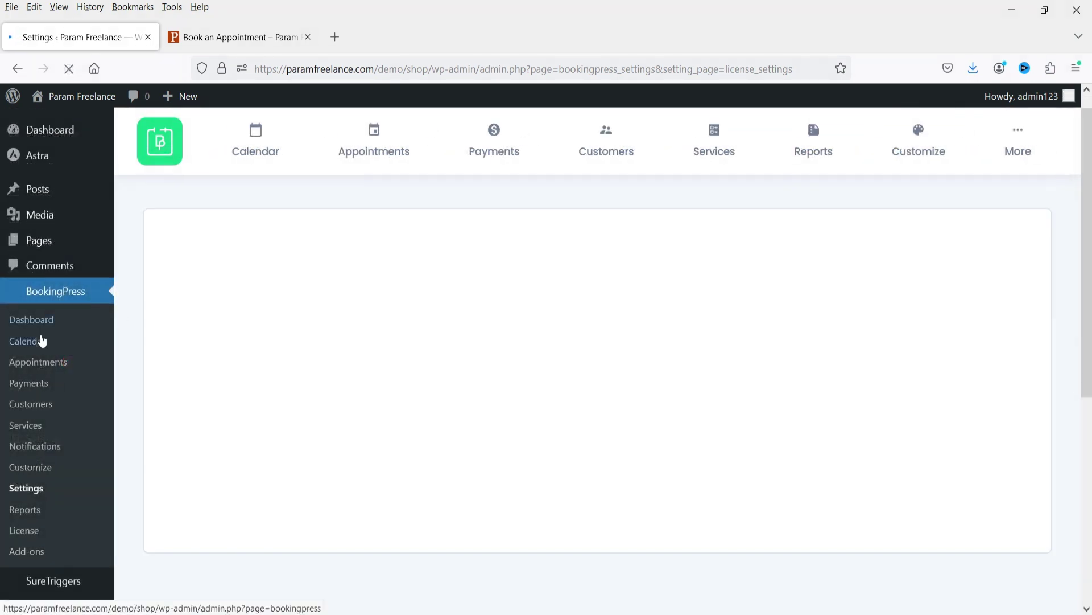
pyautogui.click(45, 369)
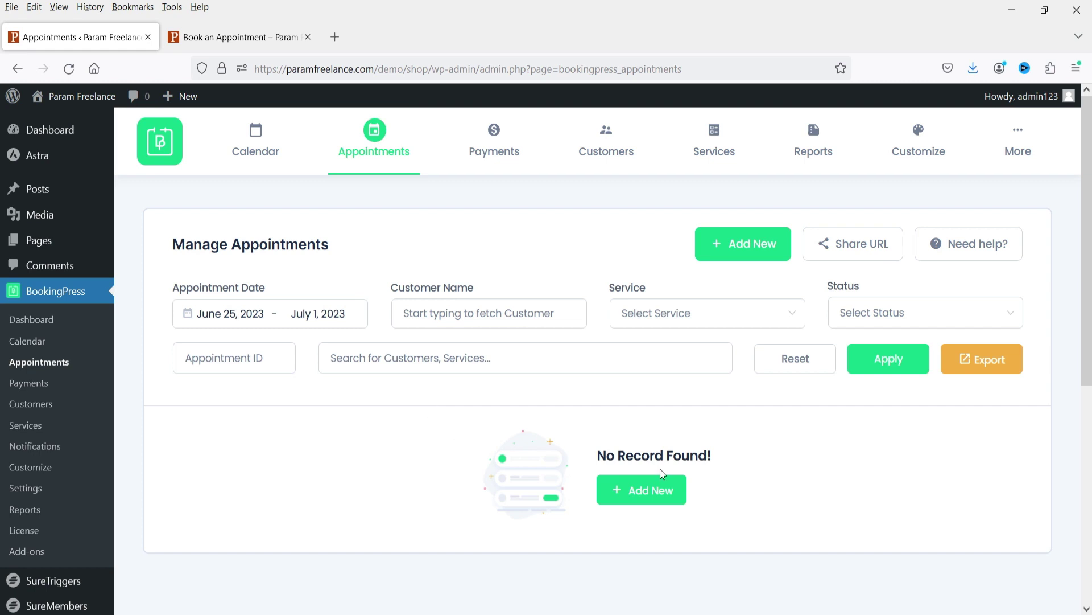
pyautogui.click(30, 341)
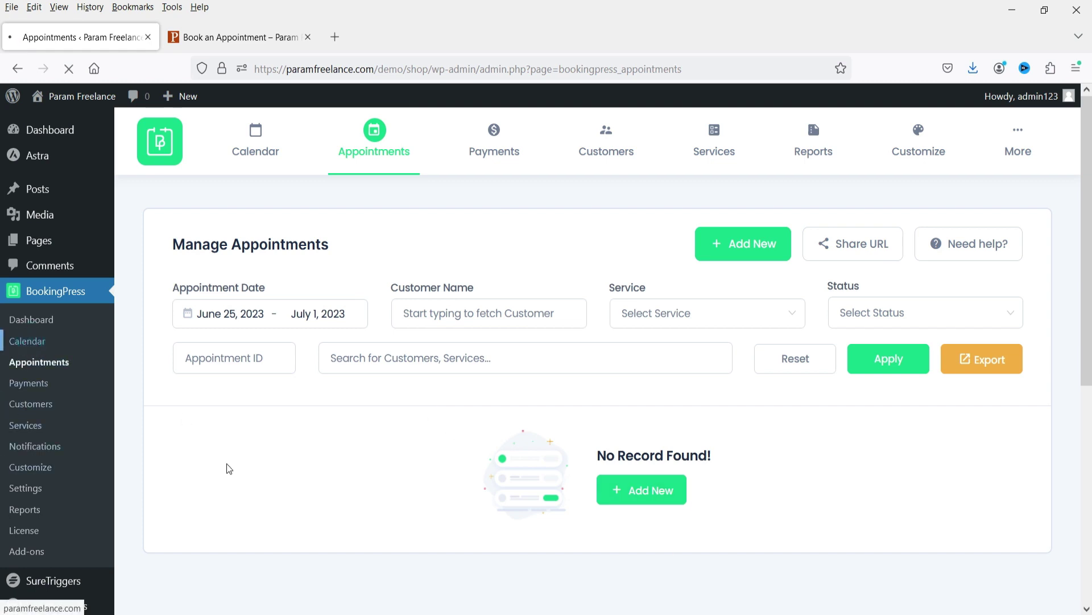
pyautogui.scroll(-3, 1026, 388)
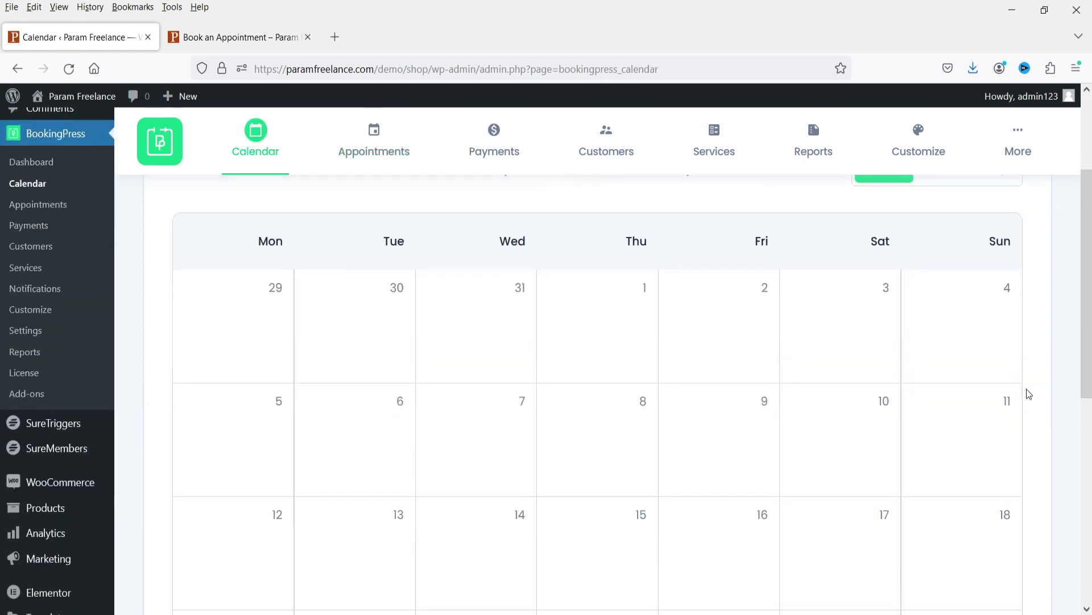
pyautogui.scroll(3, 707, 342)
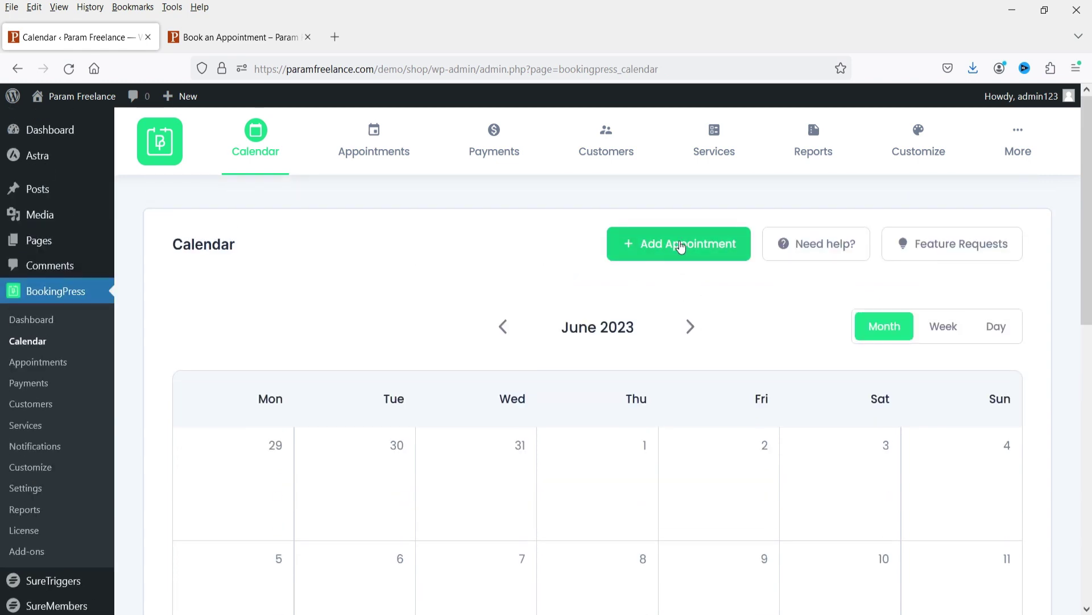
# Step: Inspect the blank Add Appointment form from the calendar, cancel it, and open the Manage Services list
pyautogui.click(676, 244)
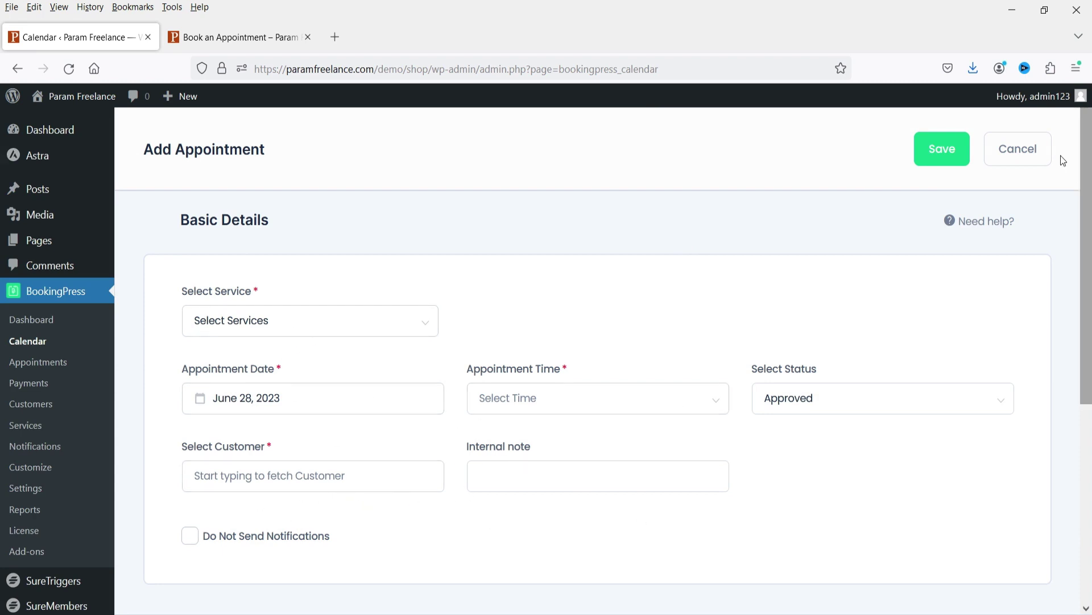
pyautogui.click(1020, 155)
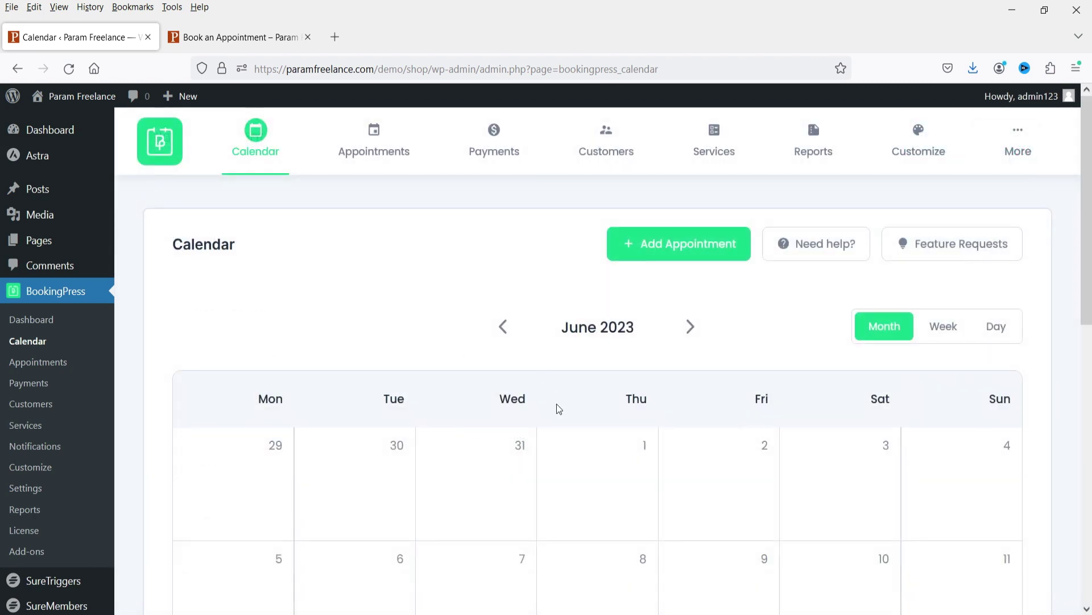
pyautogui.click(36, 431)
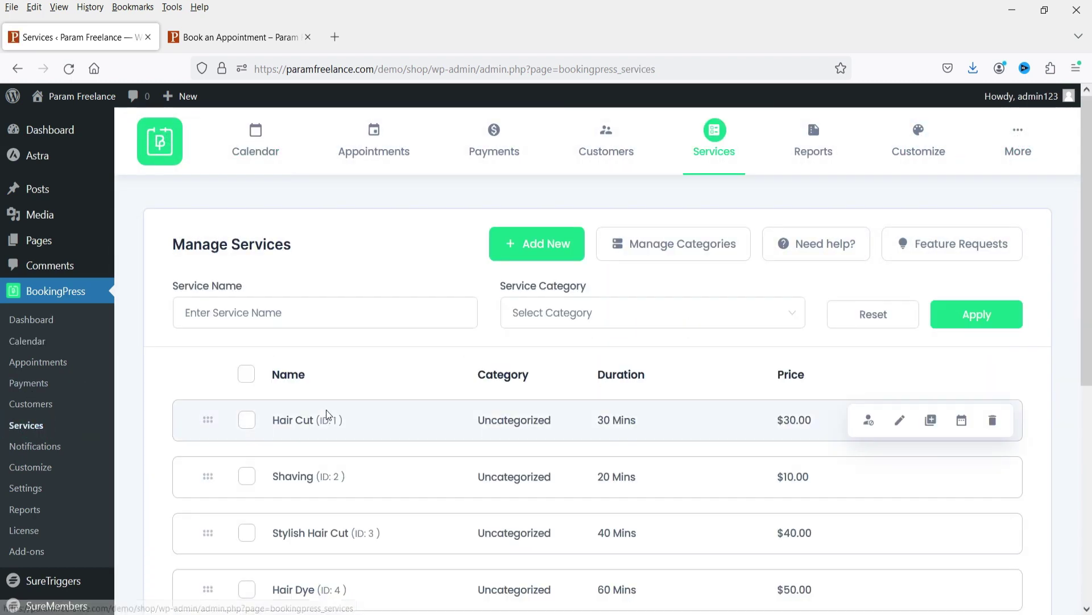
# Step: Review the services list, and on the booking page enter the customer's phone number and the note "Testing the form."
pyautogui.scroll(-3, 326, 410)
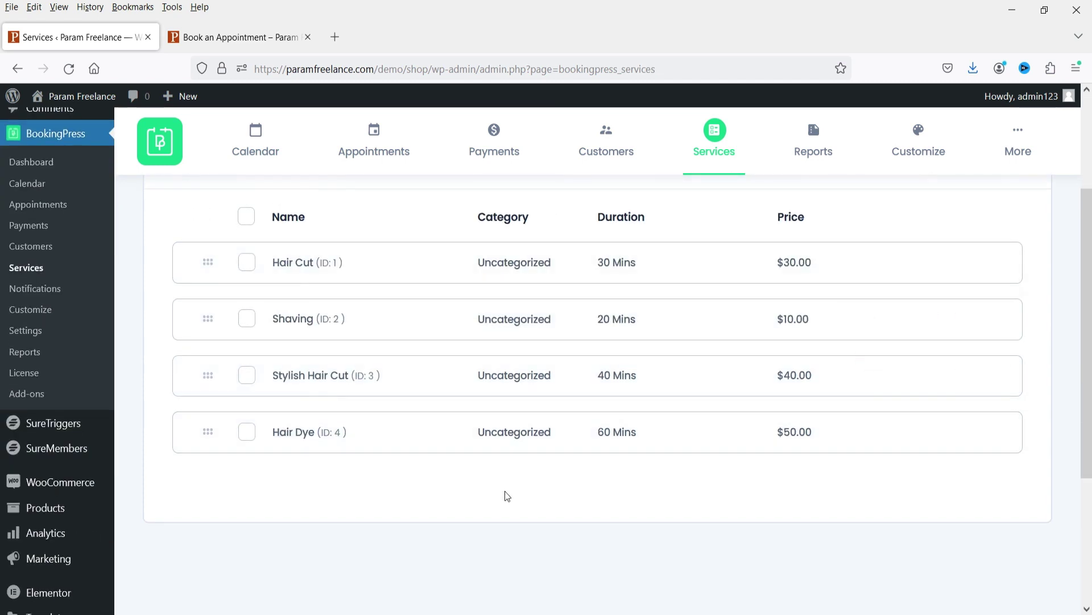
pyautogui.scroll(3, 507, 496)
pyautogui.click(251, 37)
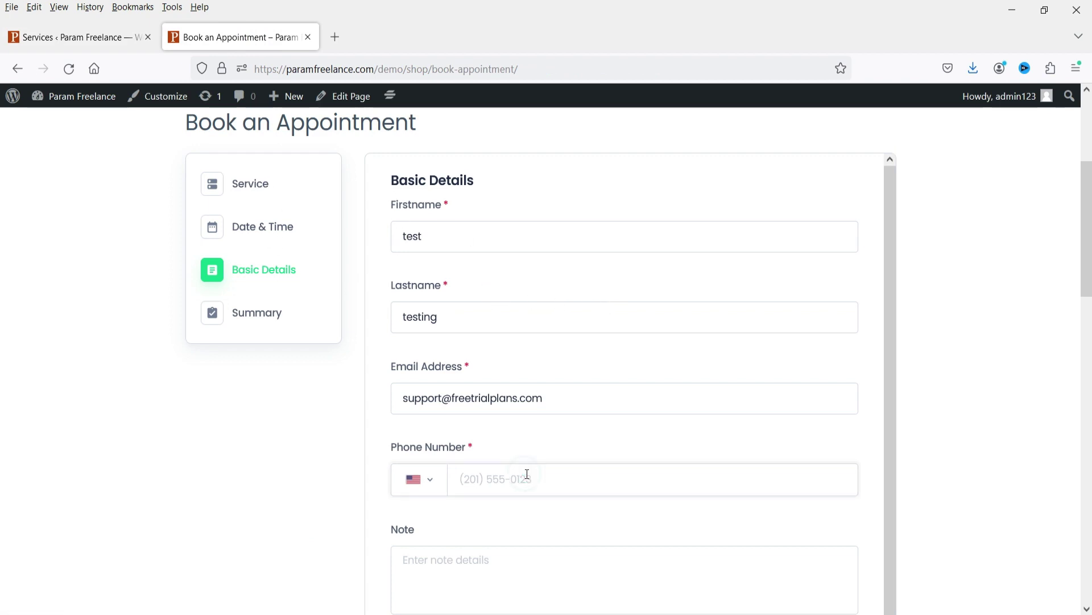
pyautogui.write('77777777777')
pyautogui.click(513, 580)
pyautogui.write('Testing the form')
pyautogui.click(1015, 390)
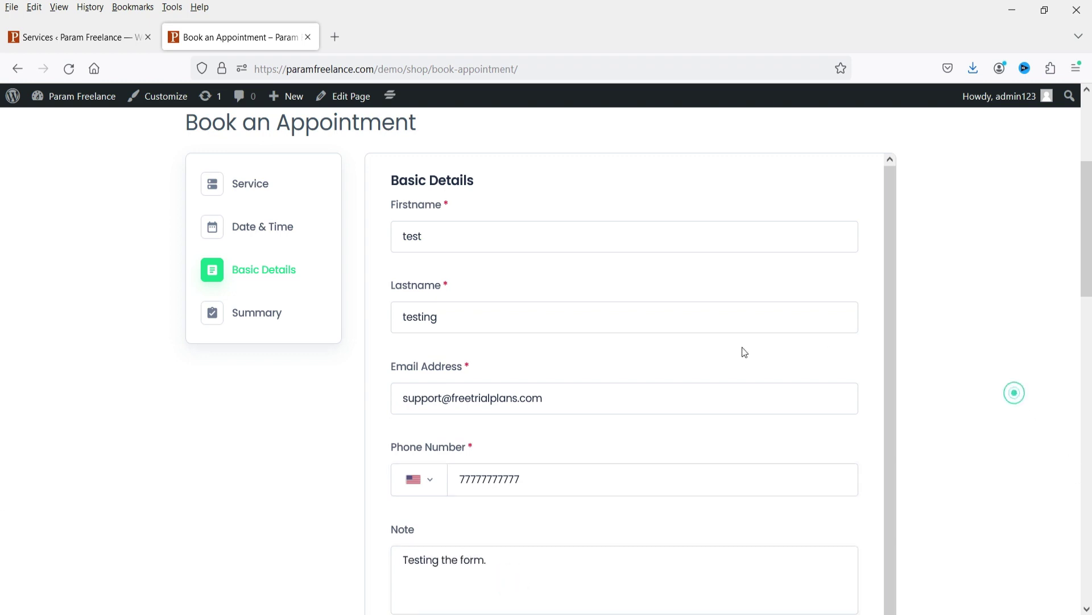
# Step: Continue to the booking summary, review the Hair Cut appointment details, and book the appointment
pyautogui.scroll(-5, 1019, 389)
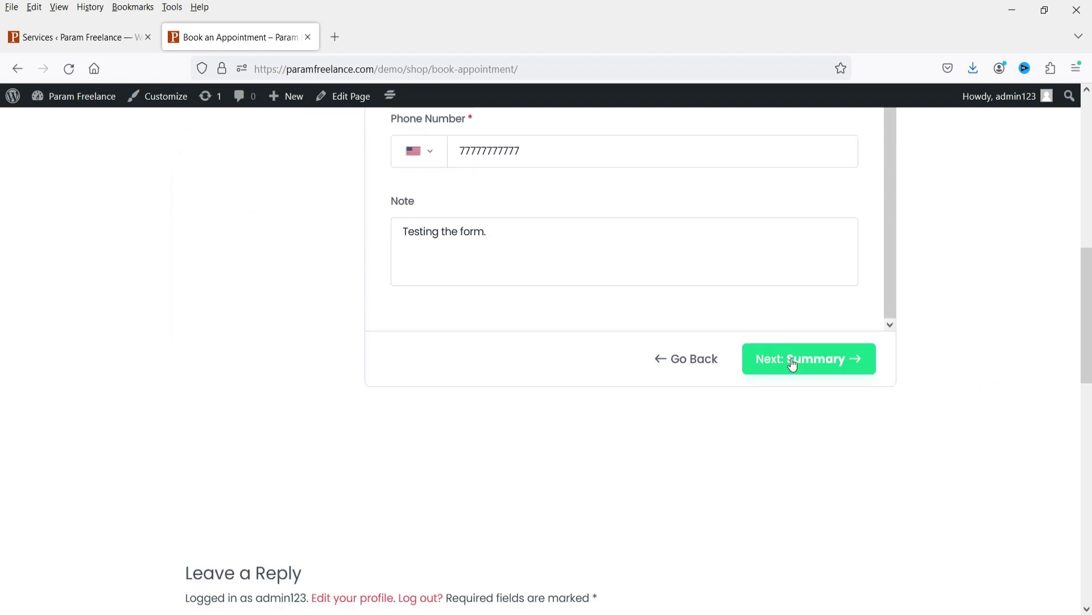
pyautogui.click(791, 362)
pyautogui.scroll(2, 1061, 439)
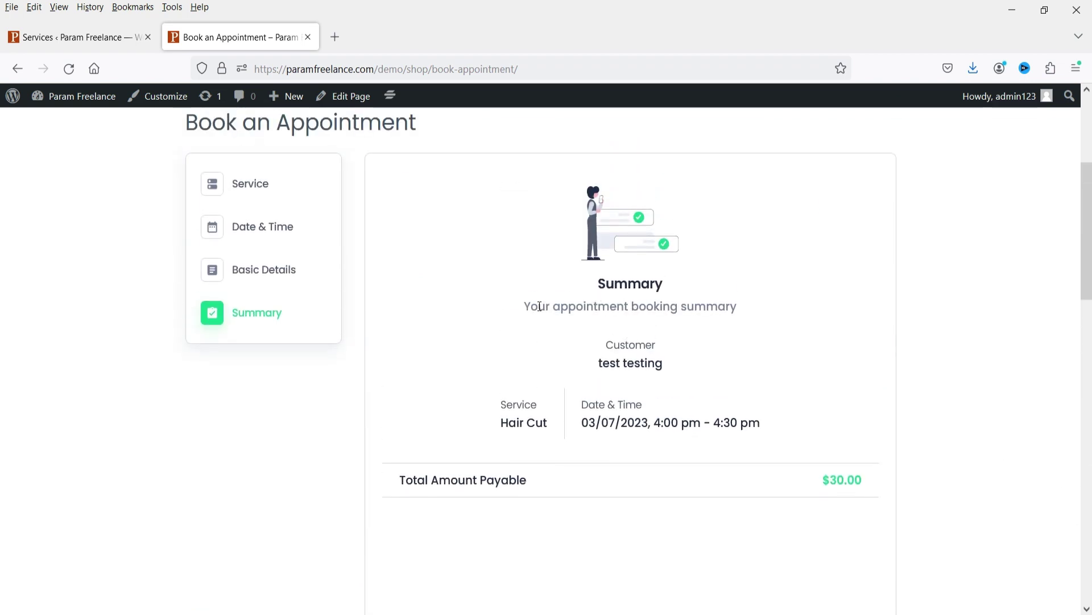
pyautogui.scroll(-2, 796, 364)
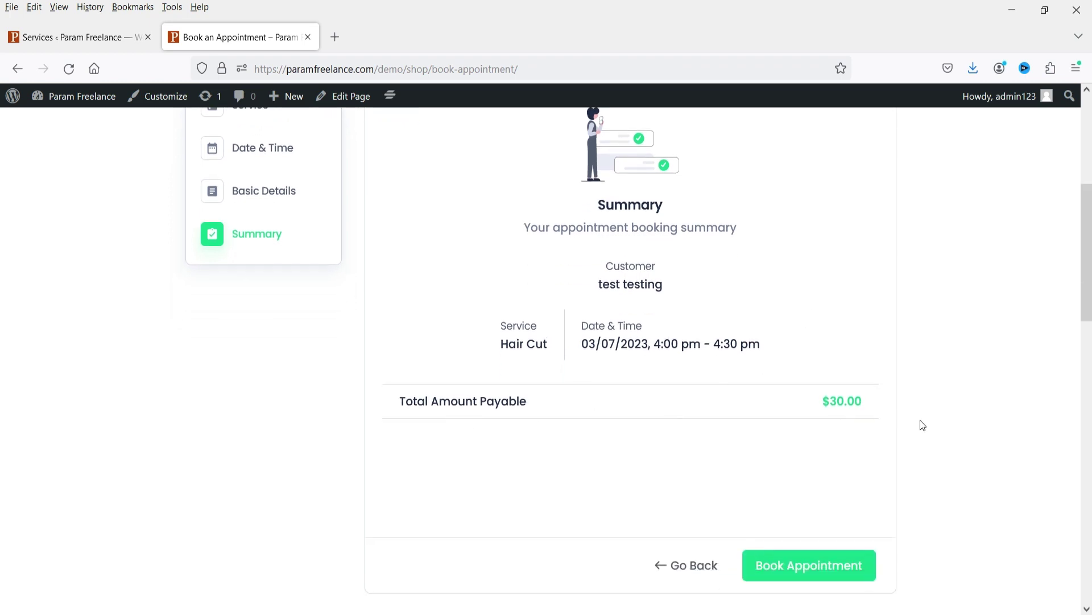
pyautogui.click(800, 567)
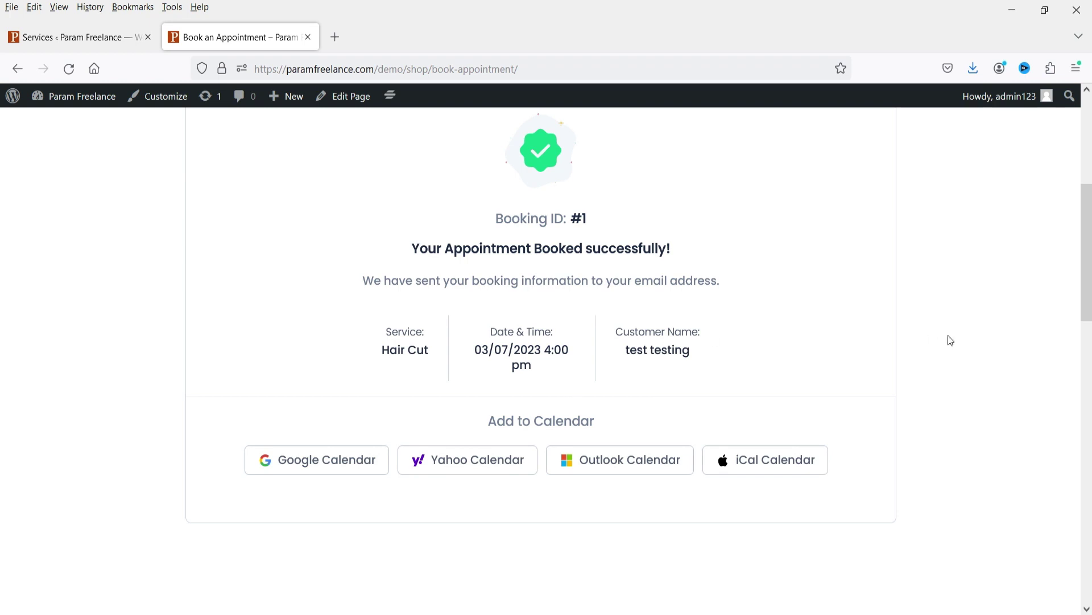
# Step: Open the admin appointments list and filter it to appointment dates from June 25, 2023 to July 31, 2023
pyautogui.click(49, 39)
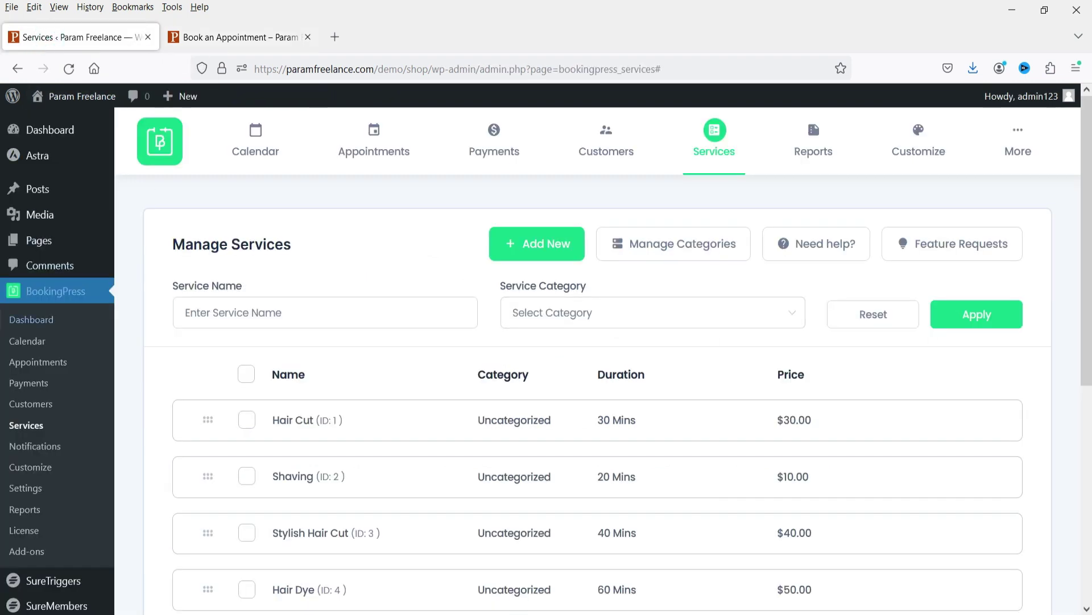
pyautogui.click(55, 362)
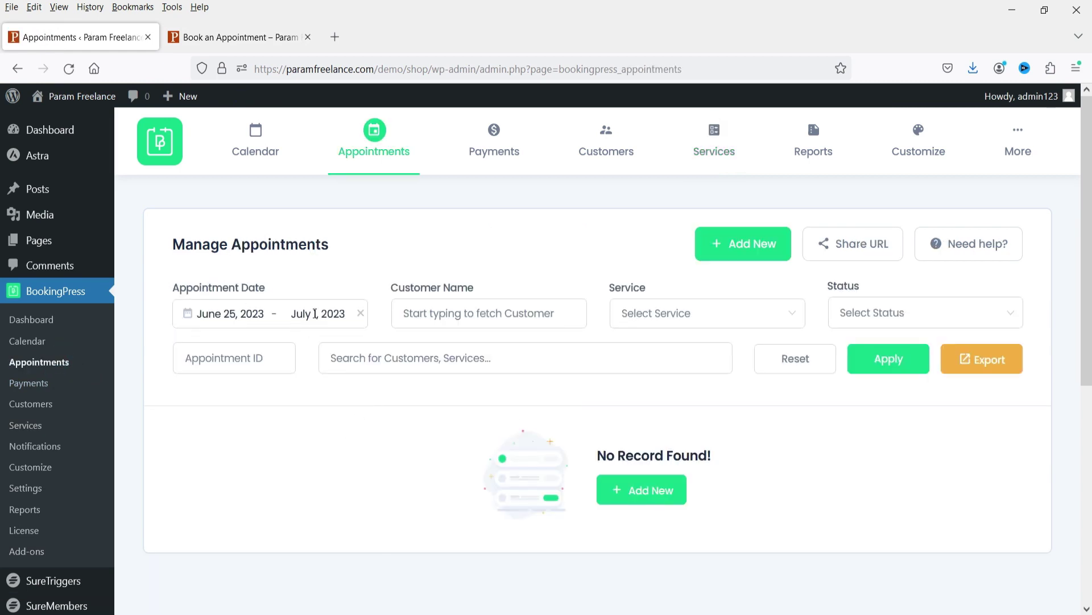
pyautogui.click(319, 314)
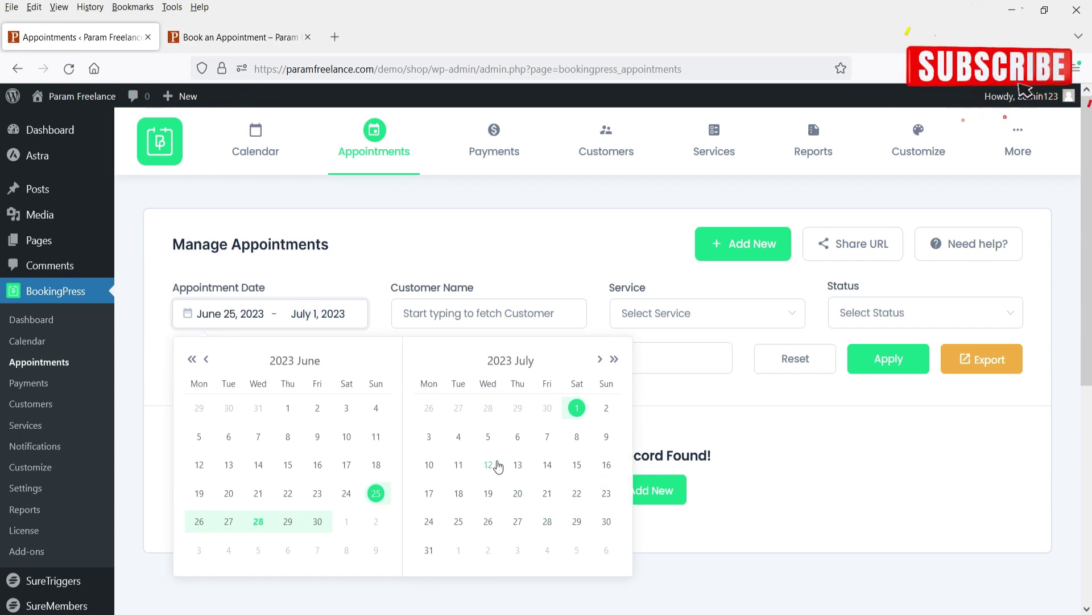
pyautogui.click(377, 493)
pyautogui.click(429, 550)
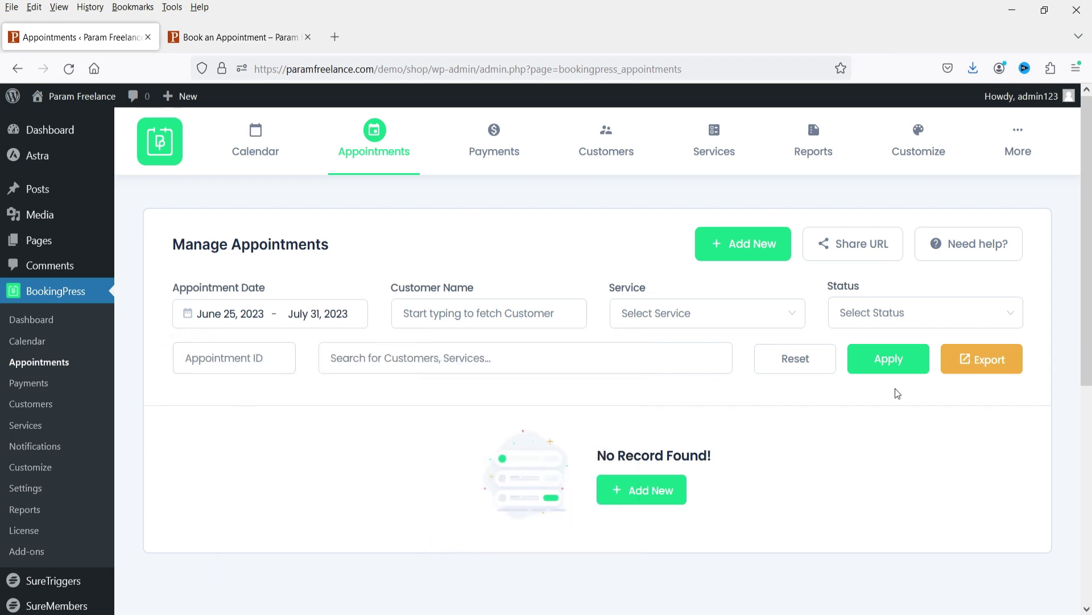
pyautogui.click(894, 367)
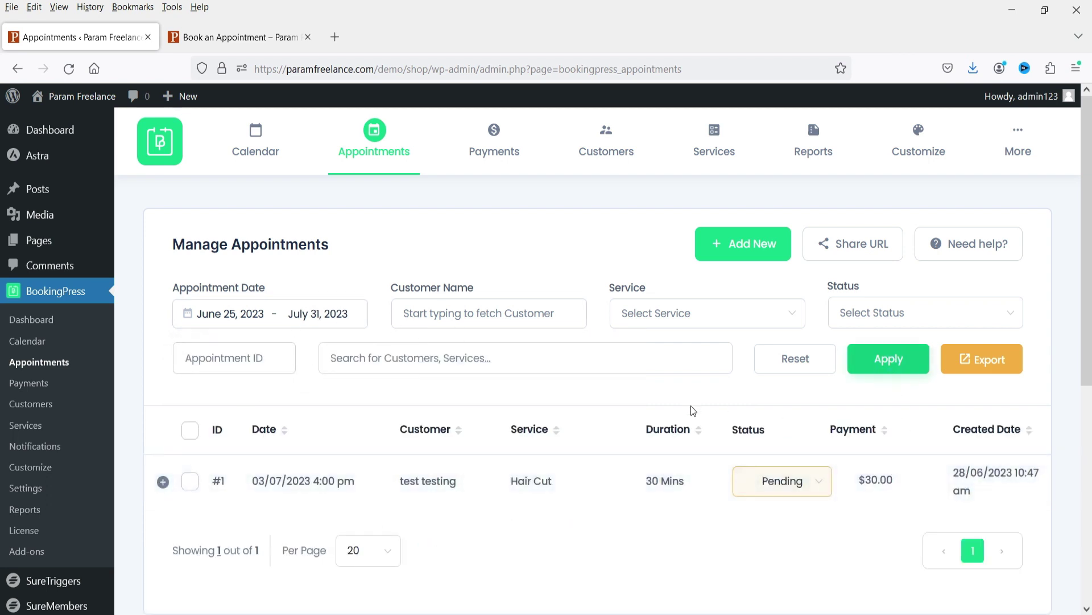
pyautogui.scroll(-3, 693, 411)
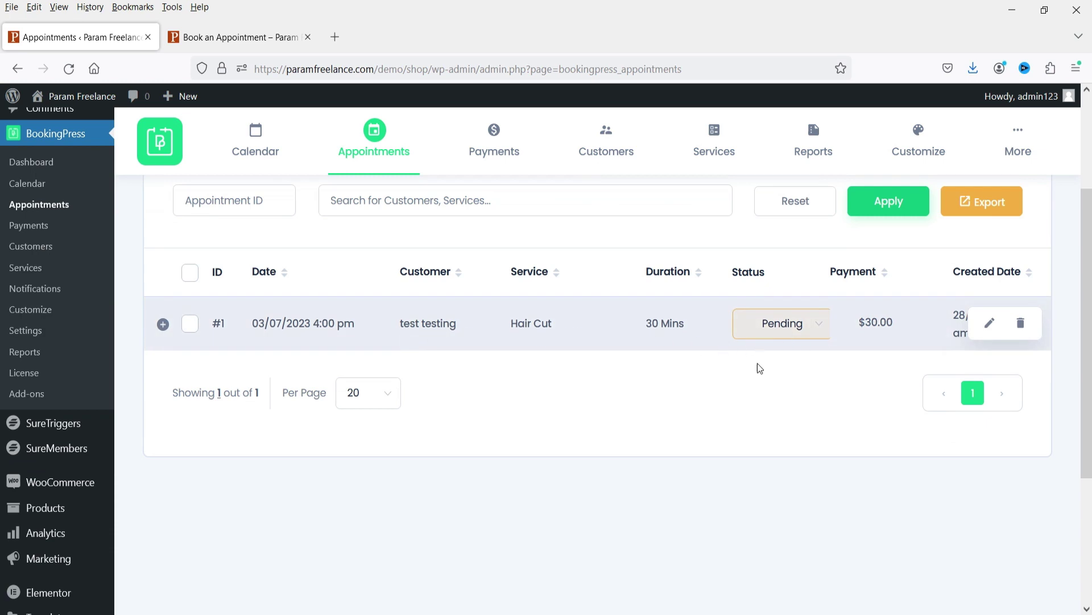
# Step: Compare the booking confirmation with the appointment record, and expand the record to examine its customer and payment details
pyautogui.click(233, 24)
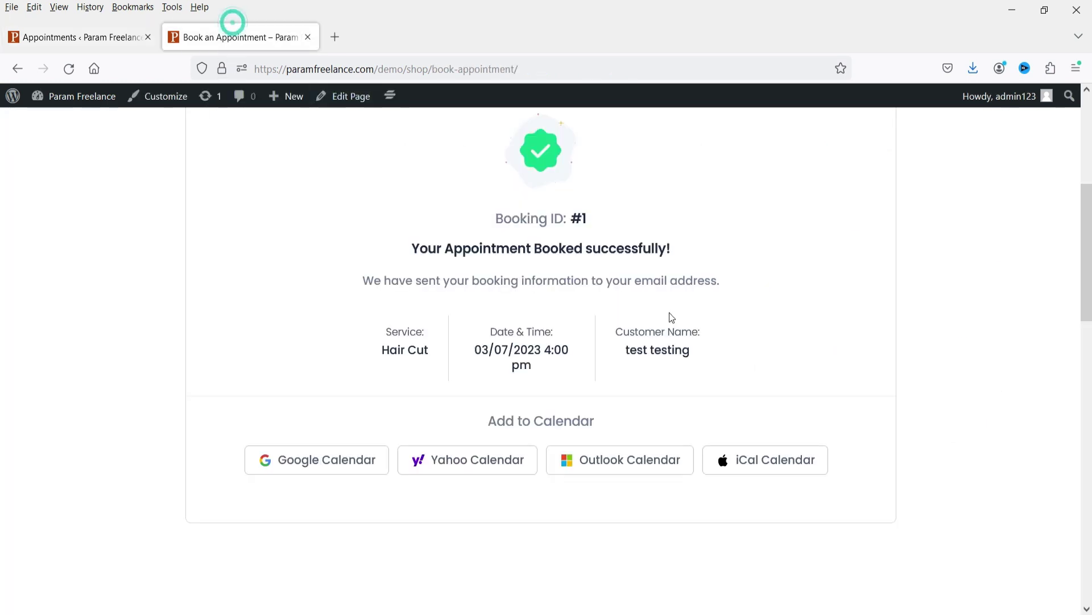
pyautogui.click(68, 37)
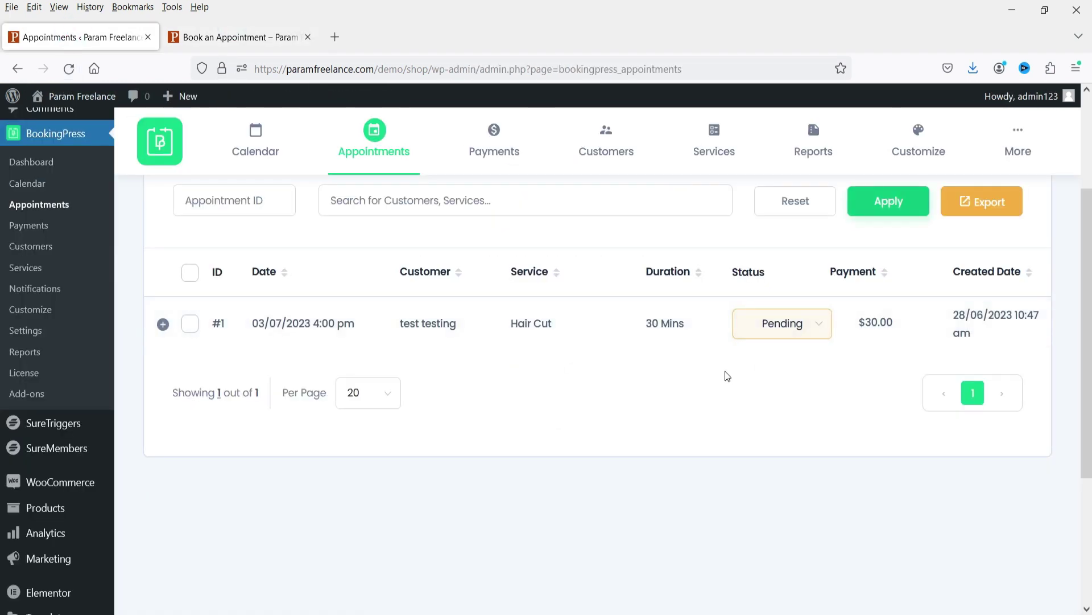
pyautogui.click(705, 332)
pyautogui.scroll(-4, 674, 421)
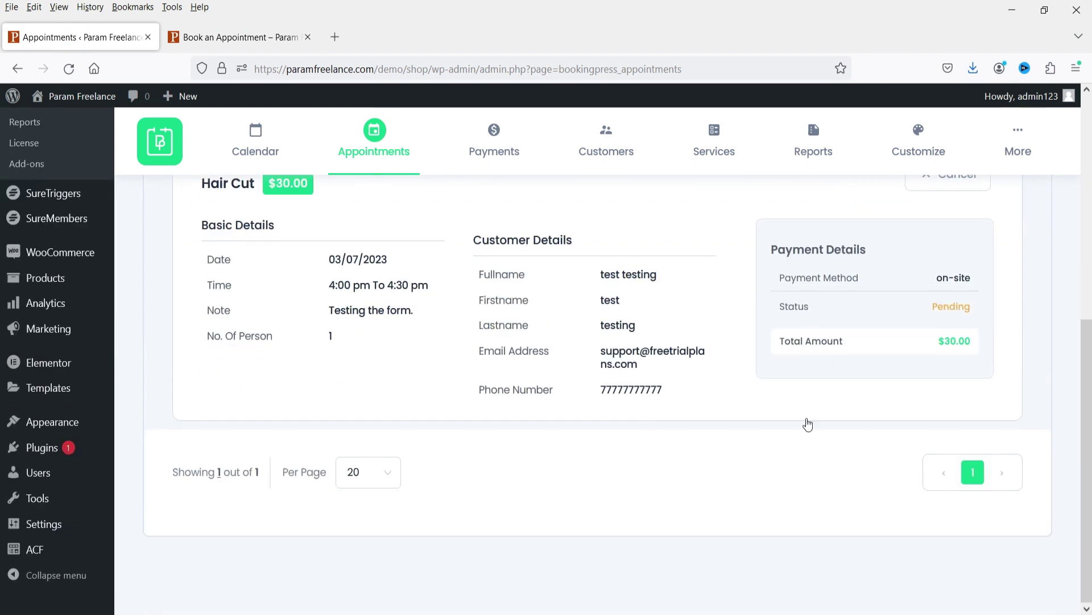
pyautogui.scroll(3, 666, 402)
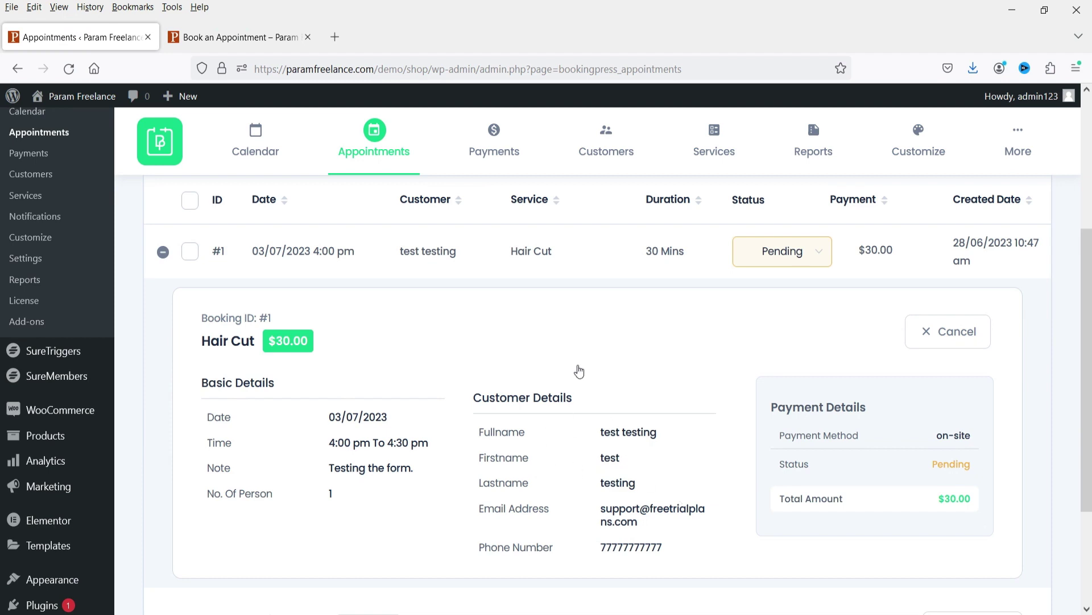
# Step: Set the Hair Cut appointment's status to Approved and recheck the booking confirmation page
pyautogui.click(820, 252)
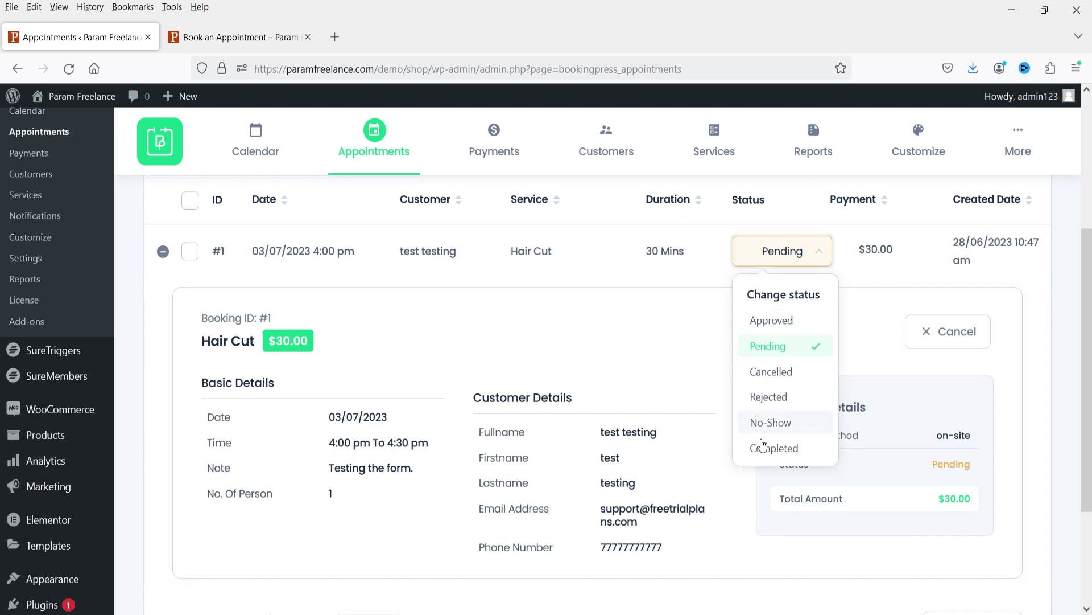
pyautogui.click(768, 319)
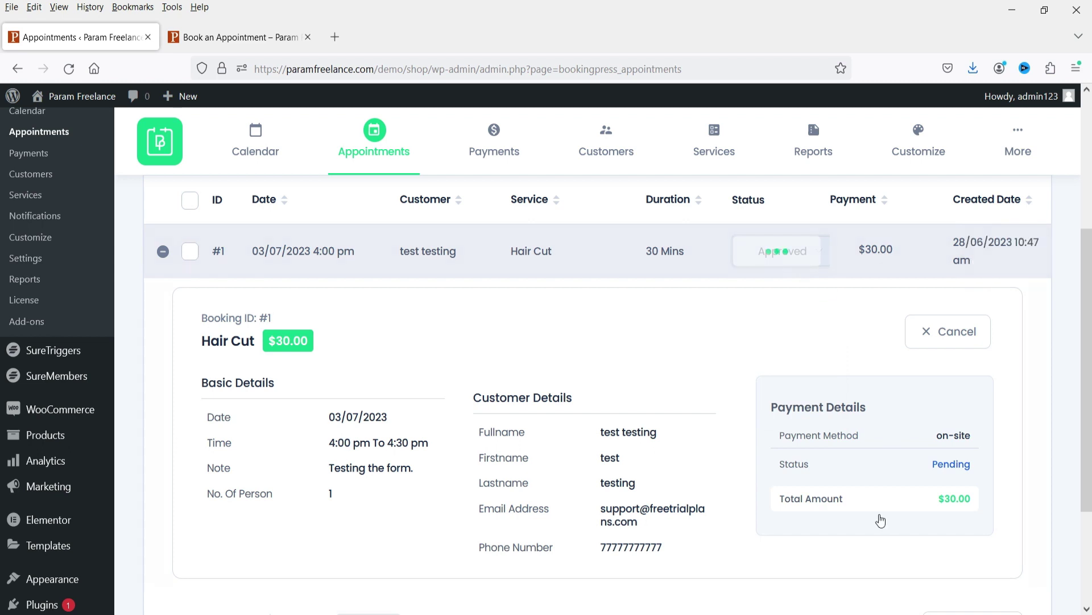
pyautogui.click(239, 37)
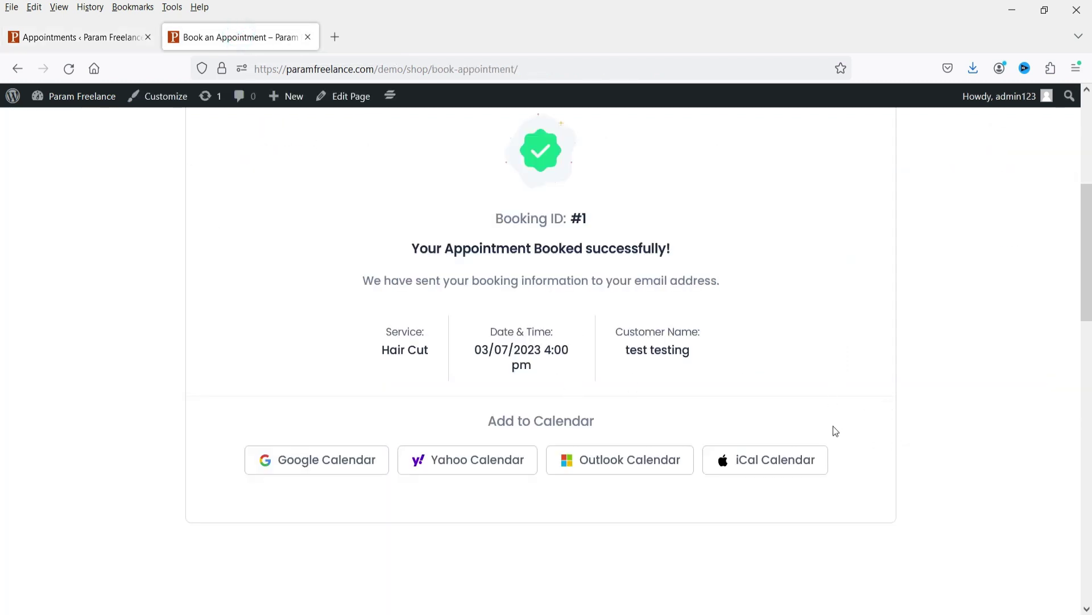
pyautogui.click(74, 37)
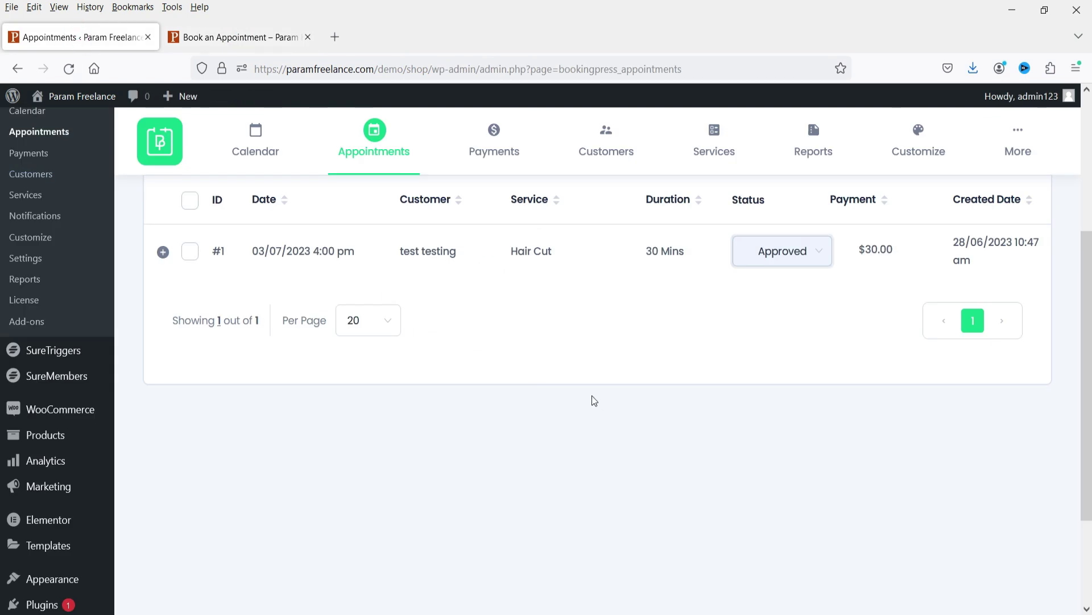
# Step: Open the Hair Cut service for editing from the services list and examine its basic details
pyautogui.scroll(4, 593, 400)
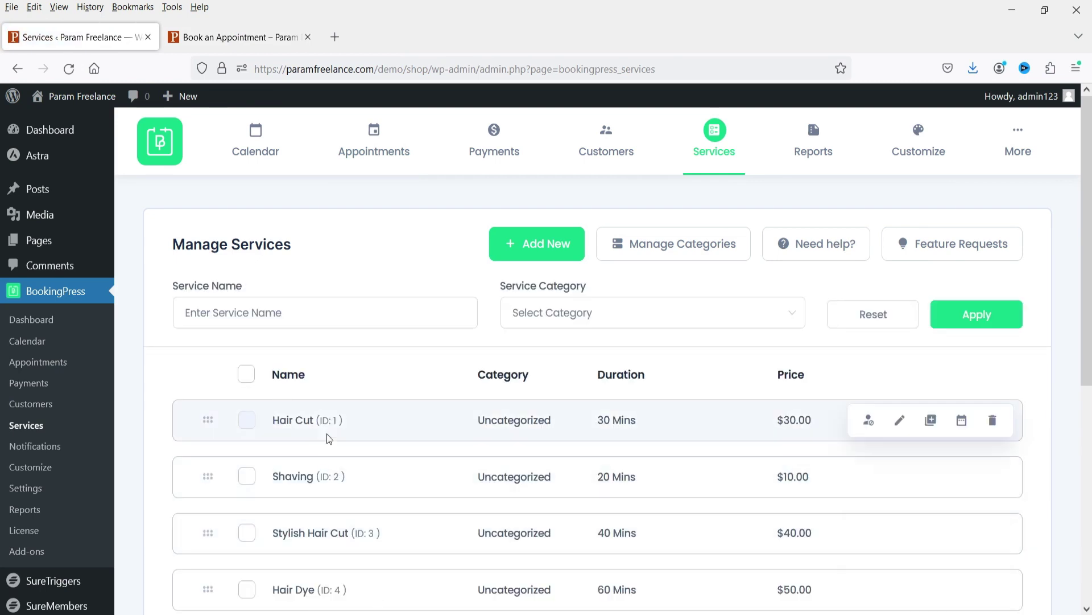
pyautogui.click(903, 421)
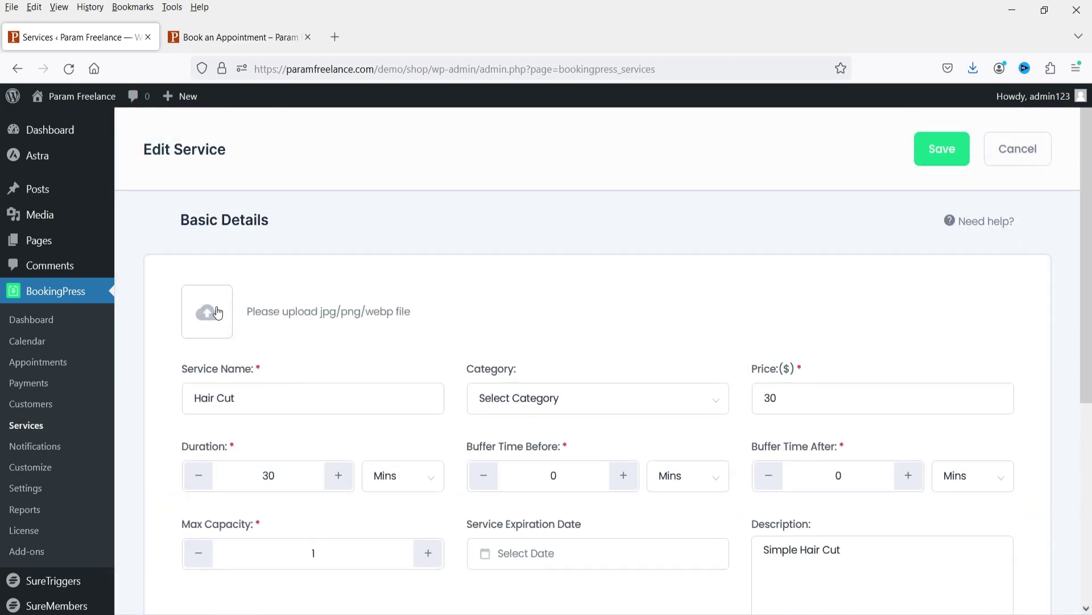
pyautogui.scroll(-2, 216, 312)
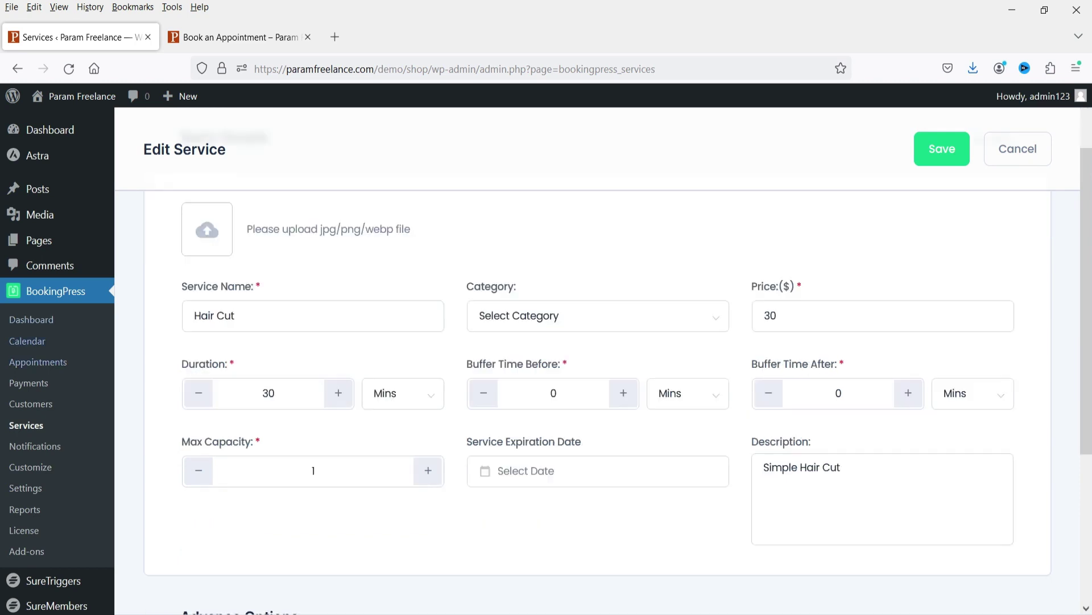
# Step: Open the notification settings and examine the customer approval email's subject and message text
pyautogui.click(32, 447)
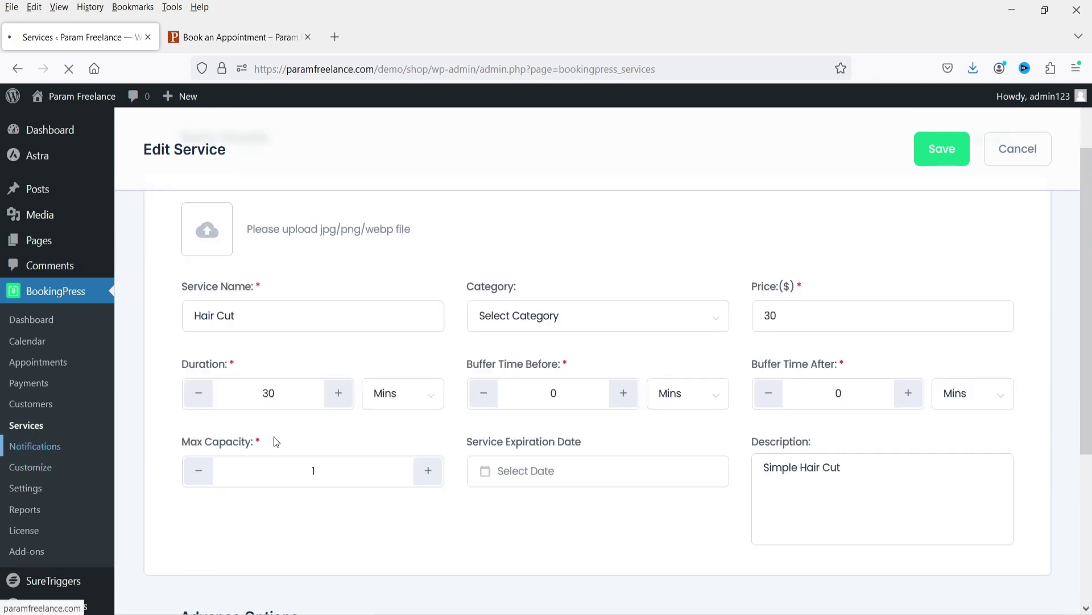
pyautogui.scroll(-3, 590, 403)
pyautogui.scroll(3, 591, 403)
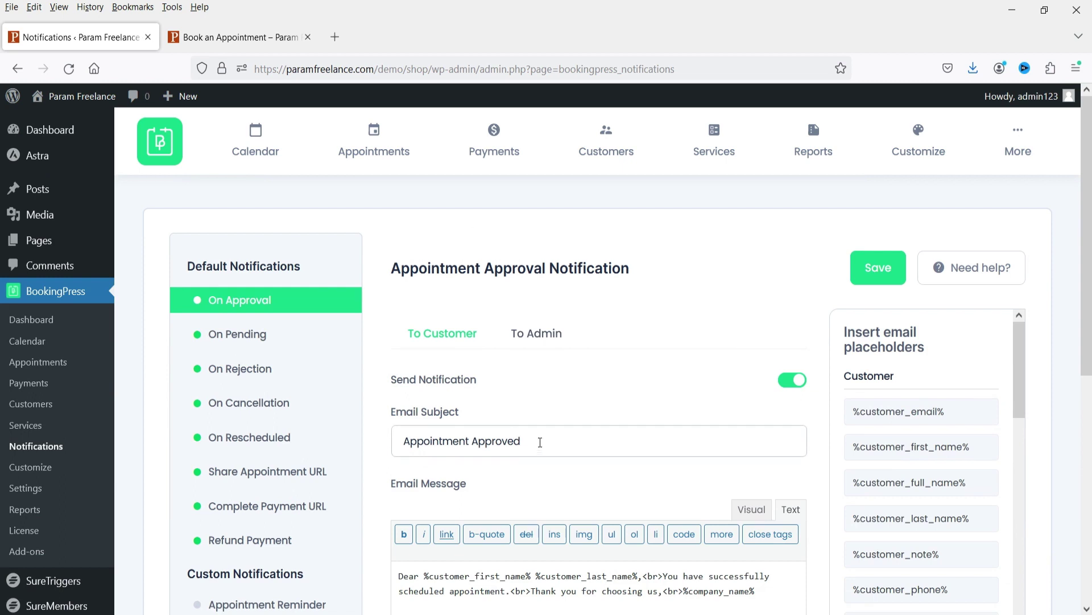
pyautogui.scroll(-3, 614, 410)
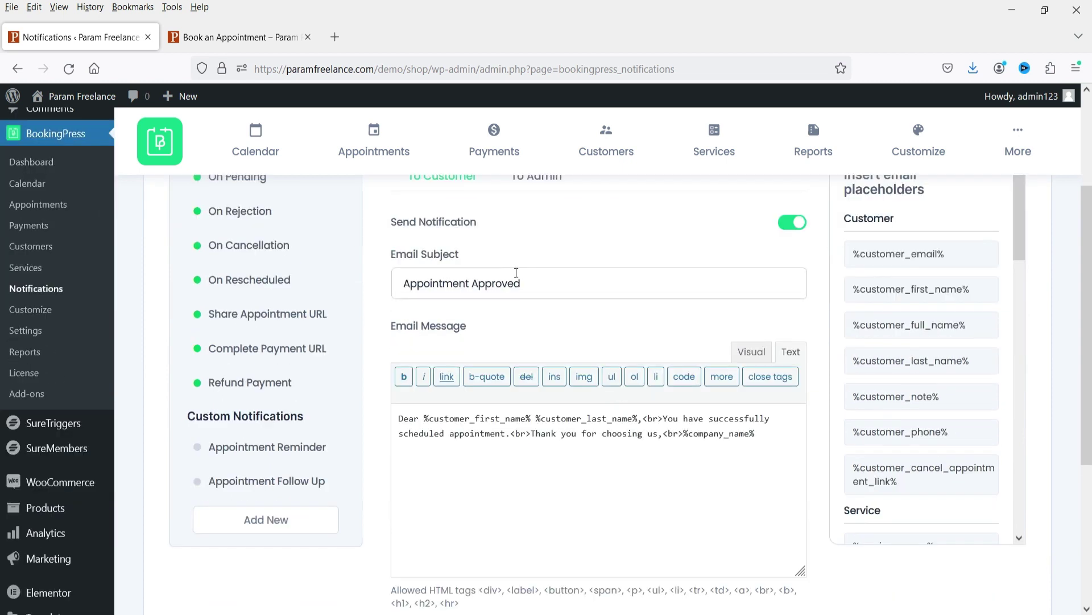
pyautogui.tripleClick(540, 283)
pyautogui.click(468, 435)
pyautogui.moveTo(775, 438); pyautogui.dragTo(398, 419)
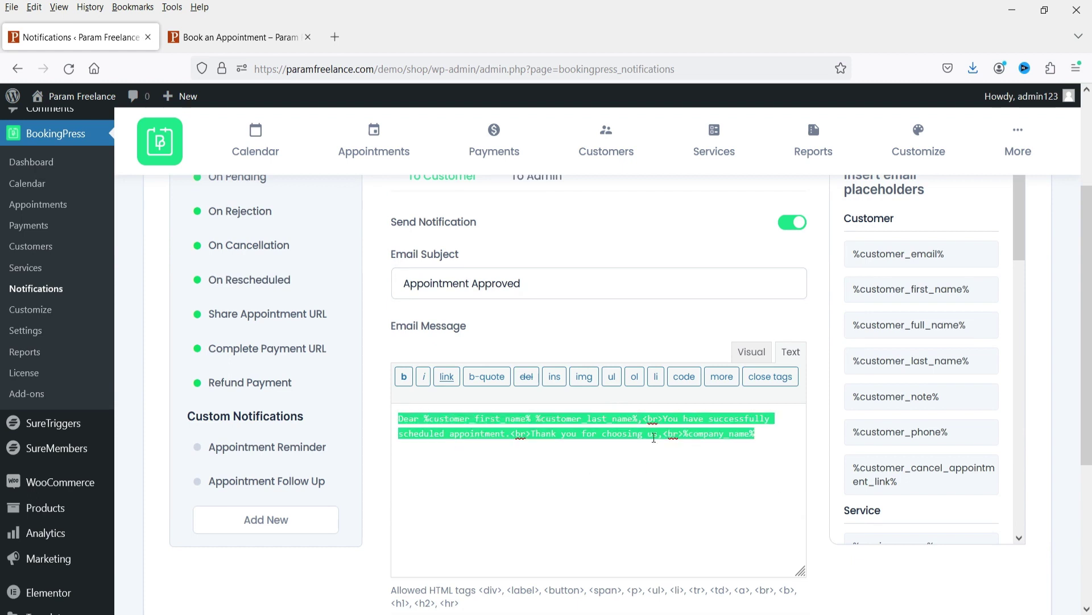
# Step: Show the approval email message in the visual editor and examine its customer name placeholders
pyautogui.click(751, 352)
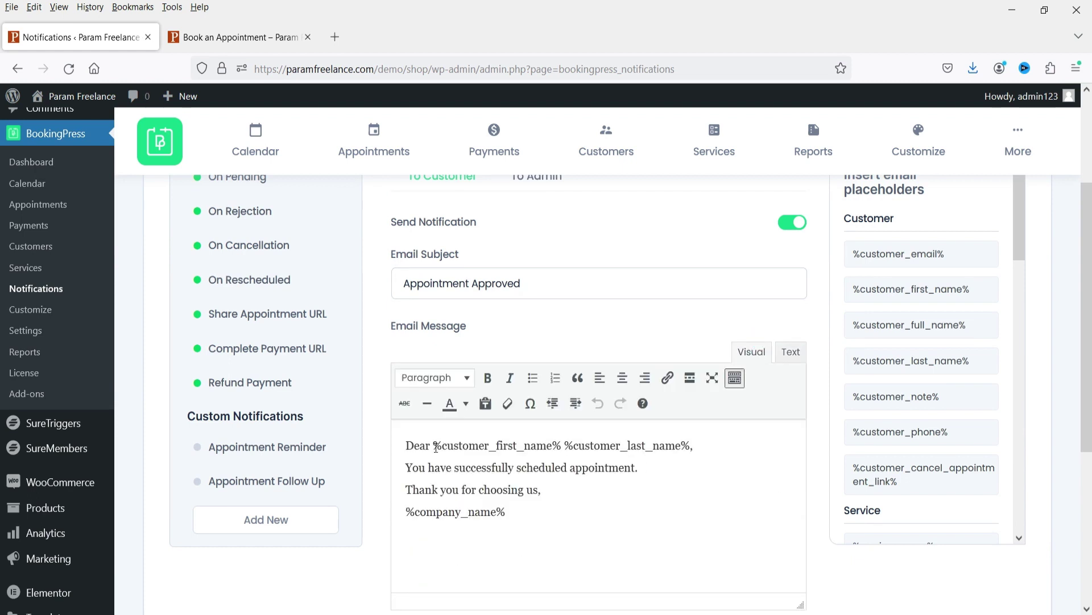
pyautogui.moveTo(434, 444); pyautogui.dragTo(693, 442)
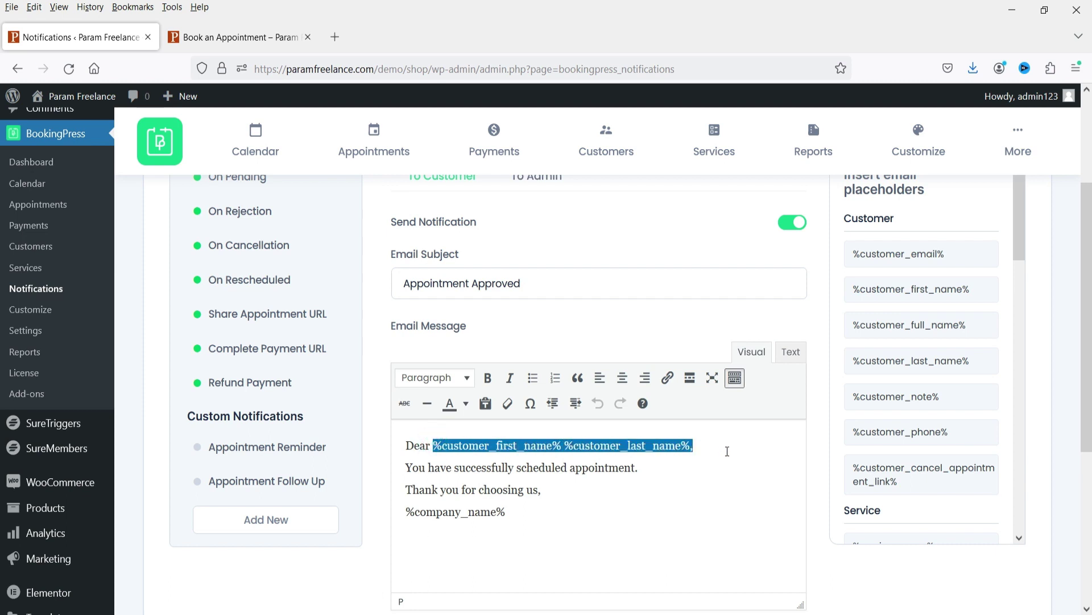
pyautogui.click(718, 447)
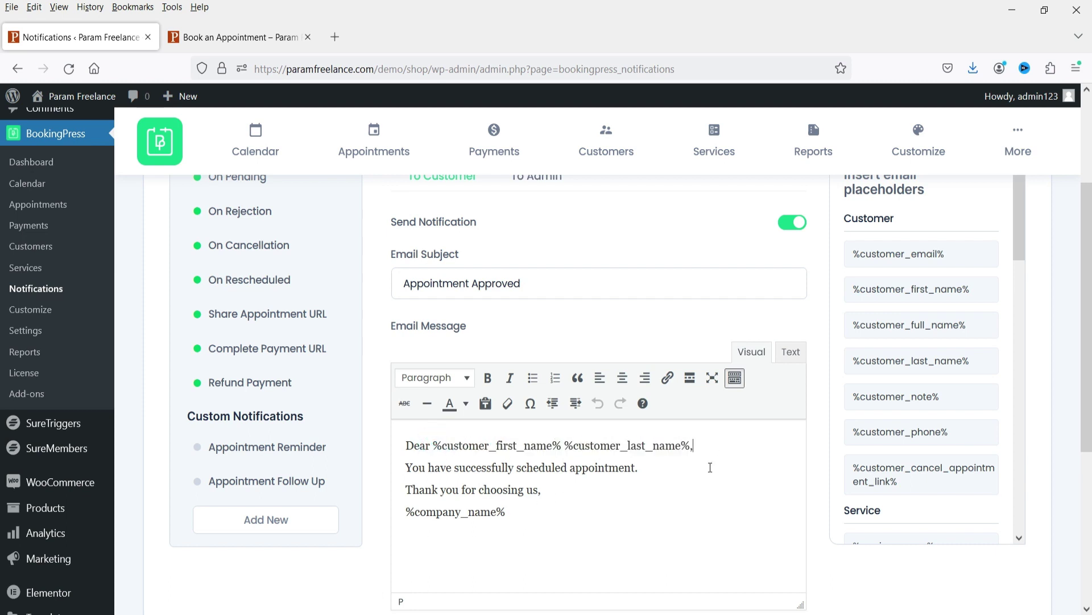
pyautogui.scroll(3, 243, 333)
pyautogui.scroll(-3, 558, 356)
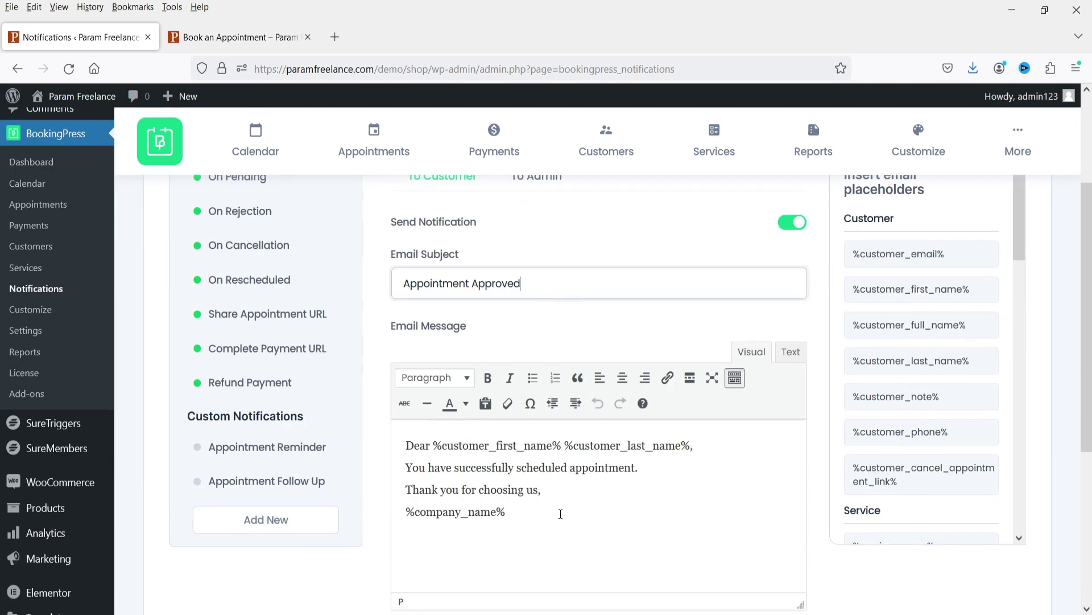
# Step: Open the BookingPress dashboard and examine the booking statistics, analysis charts and upcoming appointments
pyautogui.scroll(3, 306, 477)
pyautogui.click(31, 319)
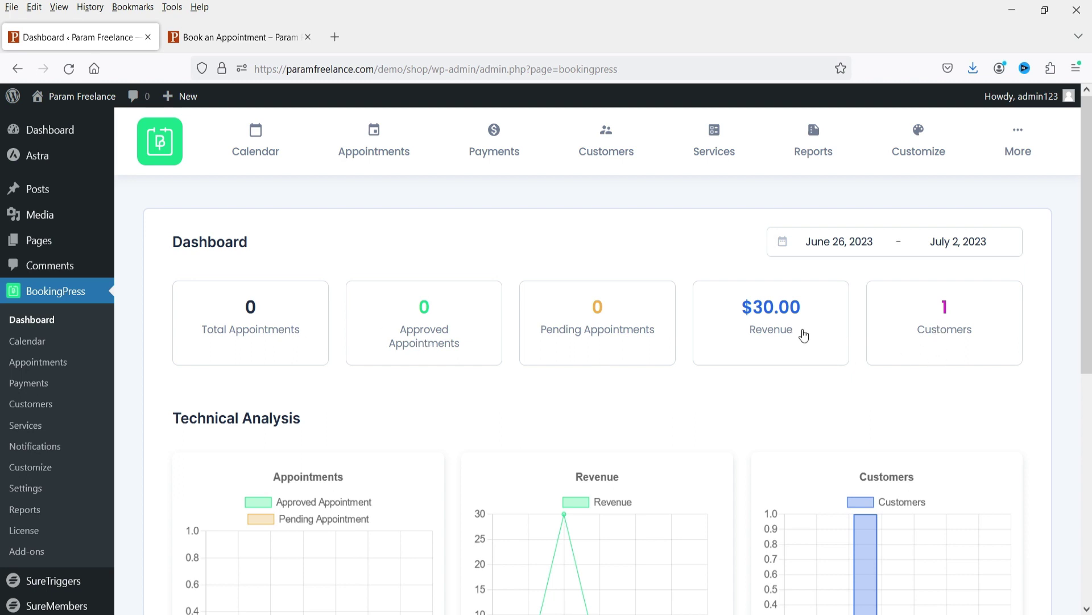
pyautogui.scroll(-4, 397, 354)
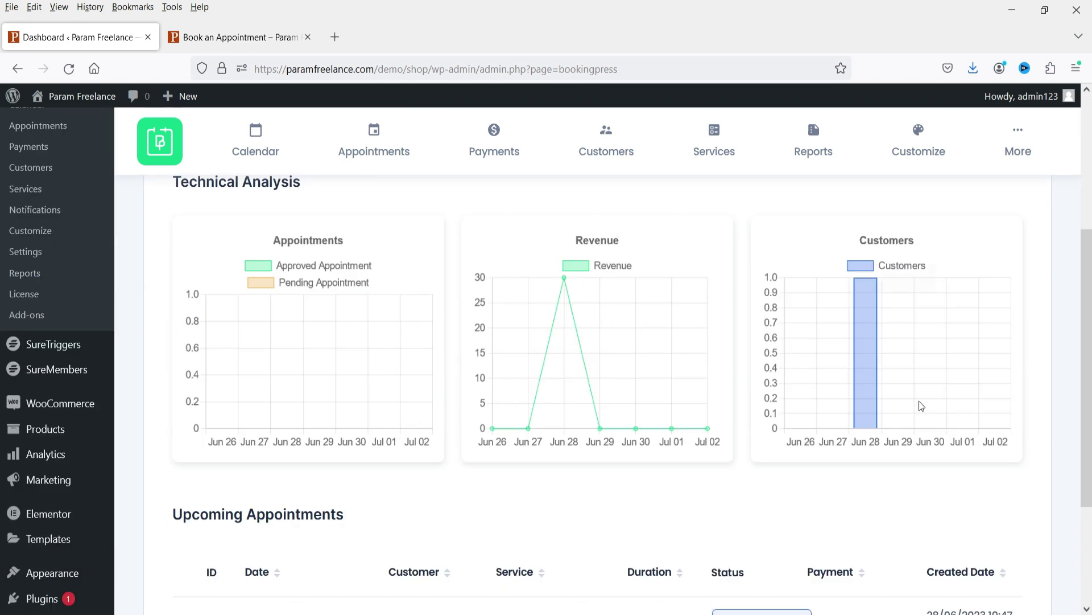
pyautogui.scroll(-3, 549, 416)
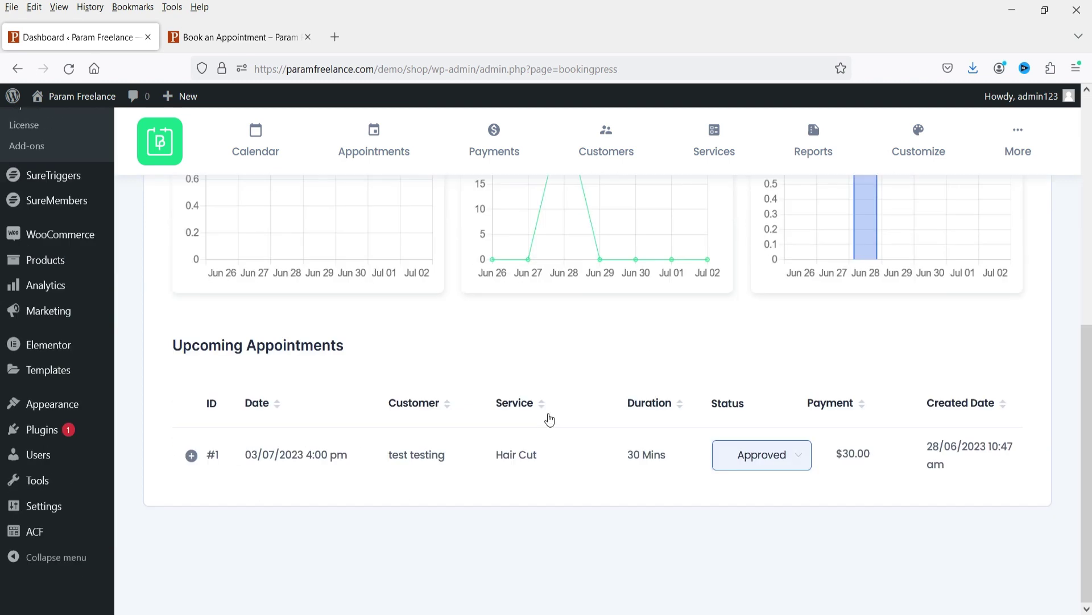
# Step: Examine the upcoming Hair Cut appointment's row, and view the additional add-ons on the BookingPress website's features page
pyautogui.moveTo(271, 470)
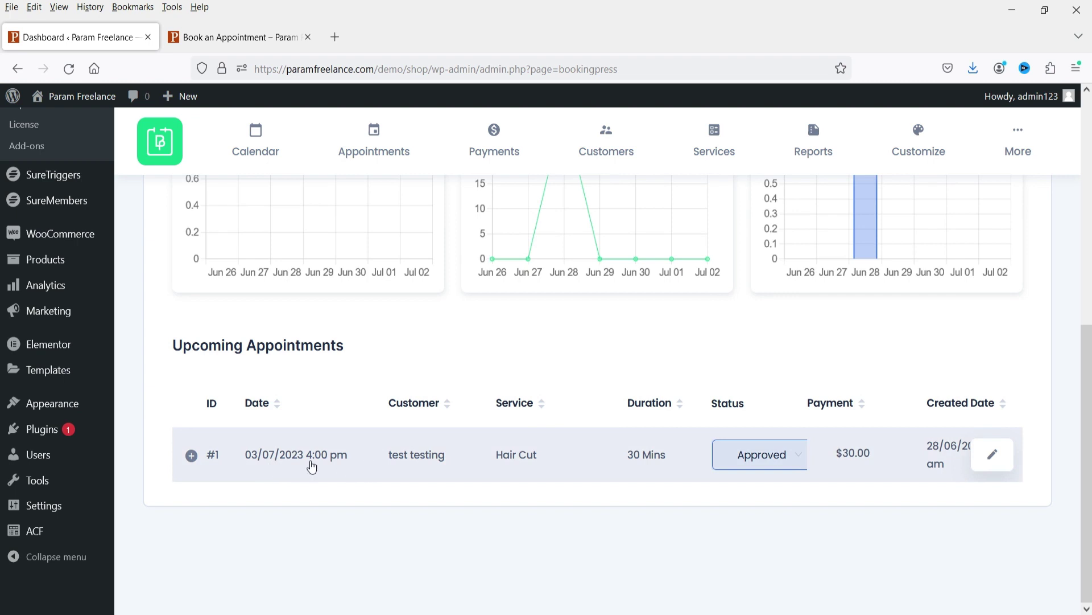
pyautogui.click(991, 462)
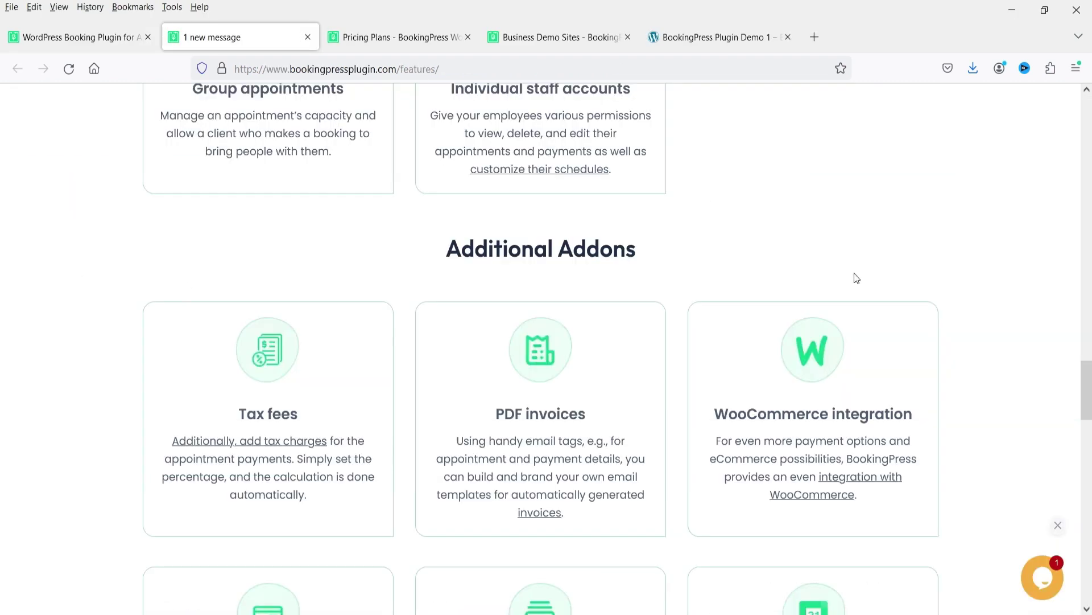
pyautogui.scroll(-4, 968, 272)
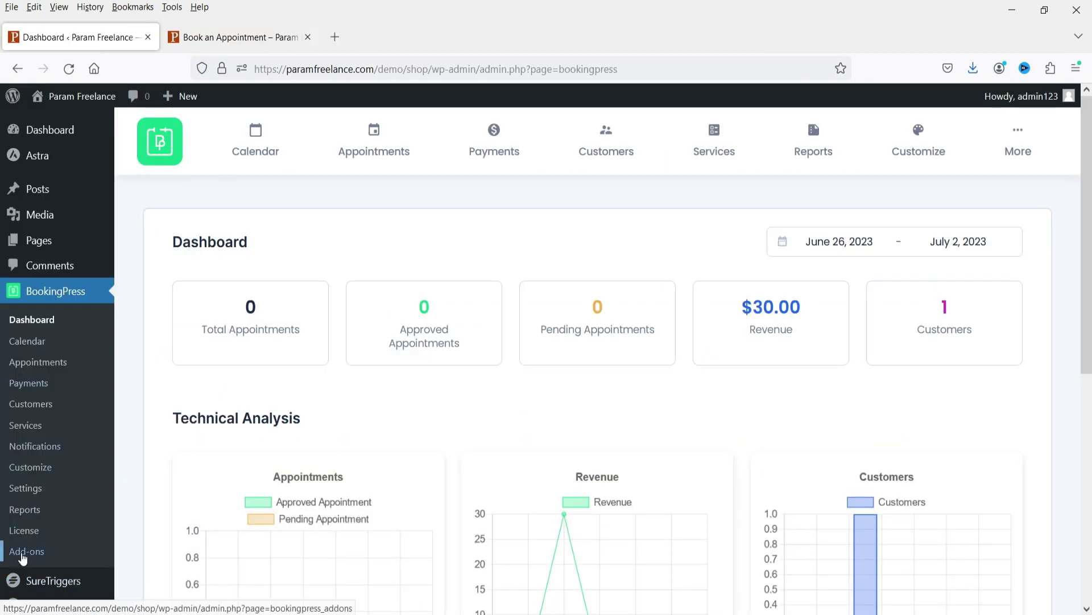
# Step: Open the plugin's Add-ons page and examine the additional modules and the further add-ons offered
pyautogui.click(22, 552)
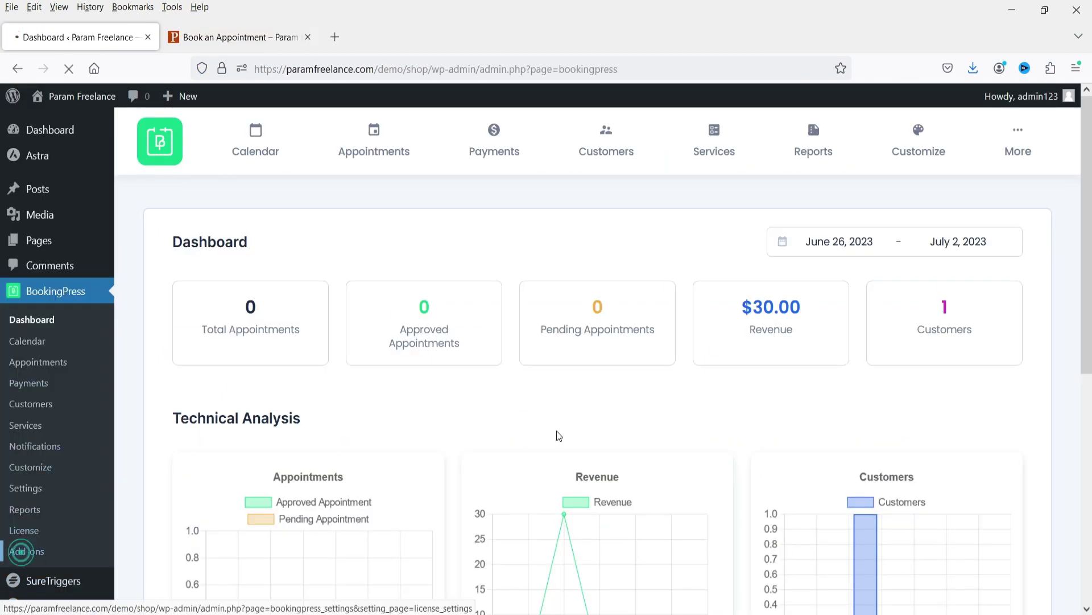
pyautogui.scroll(-10, 885, 456)
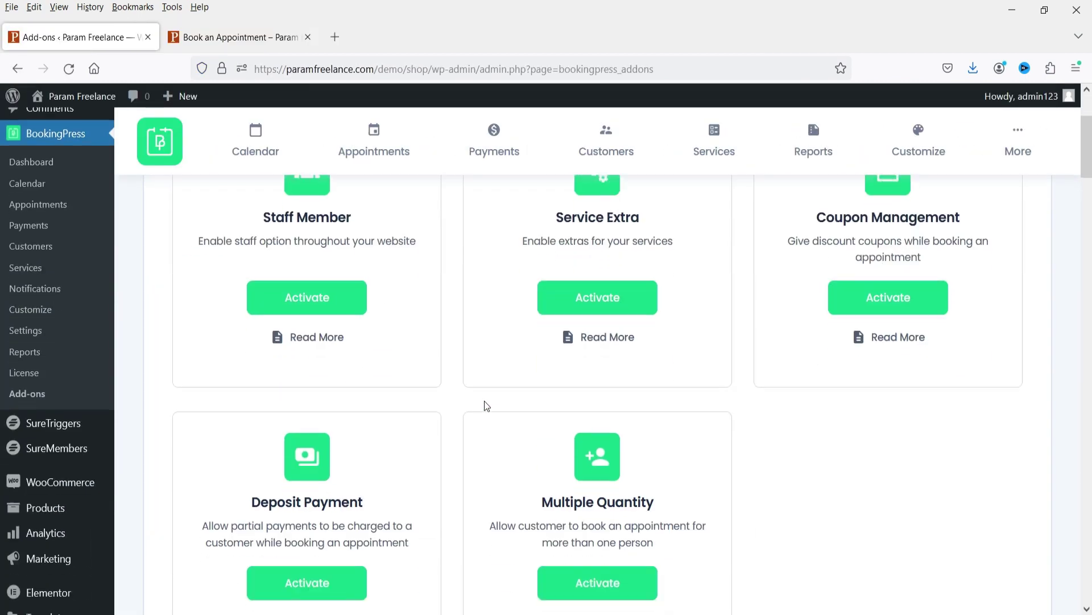
pyautogui.scroll(-4, 761, 451)
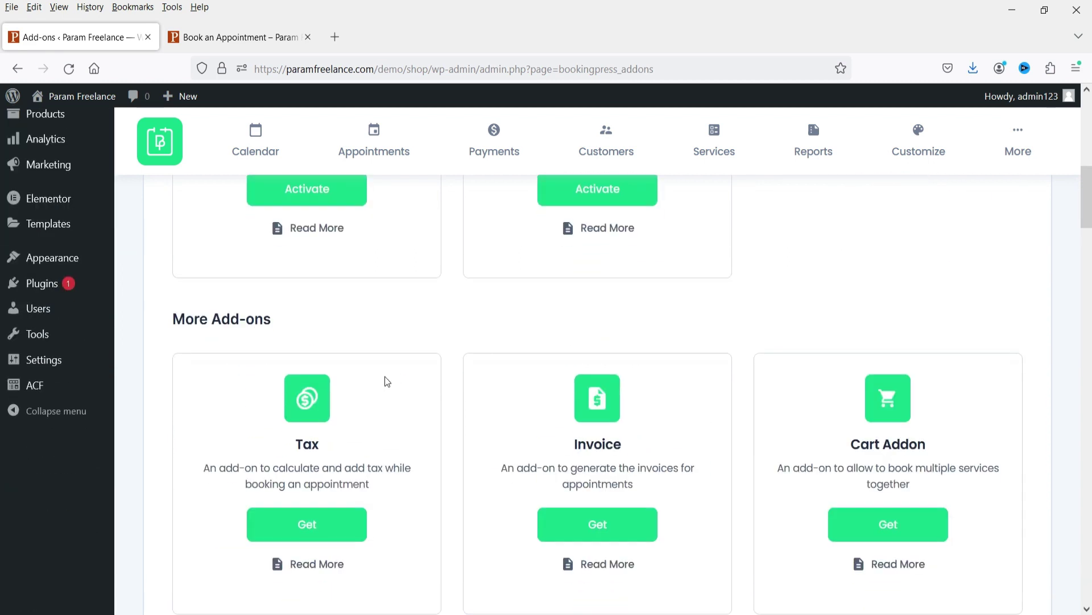
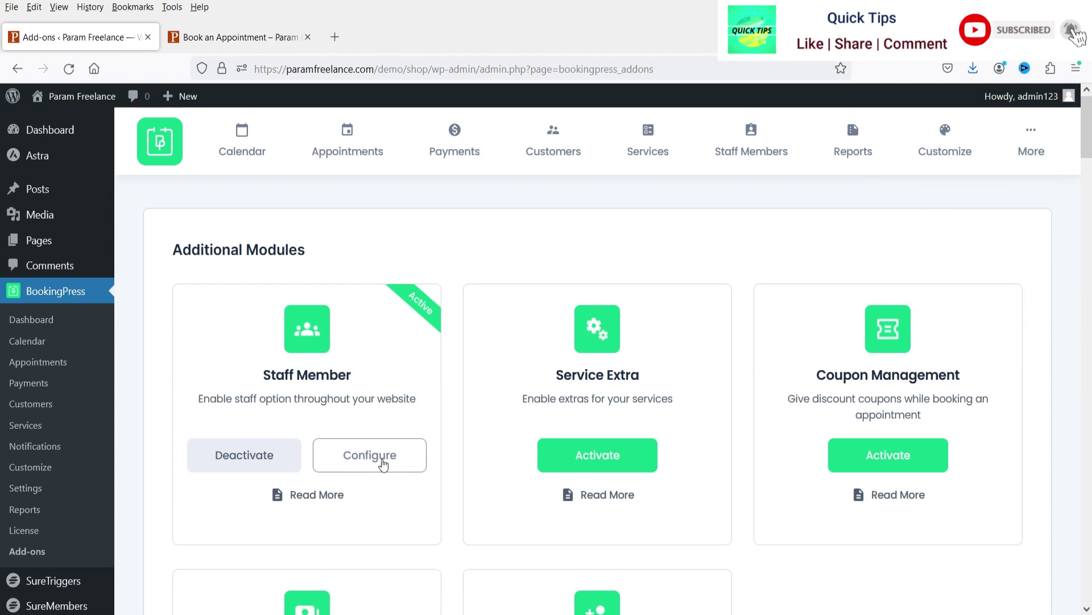
# Step: Open the Staff Member module's configuration and examine the staff permissions for appointments, payments and customers
pyautogui.click(382, 459)
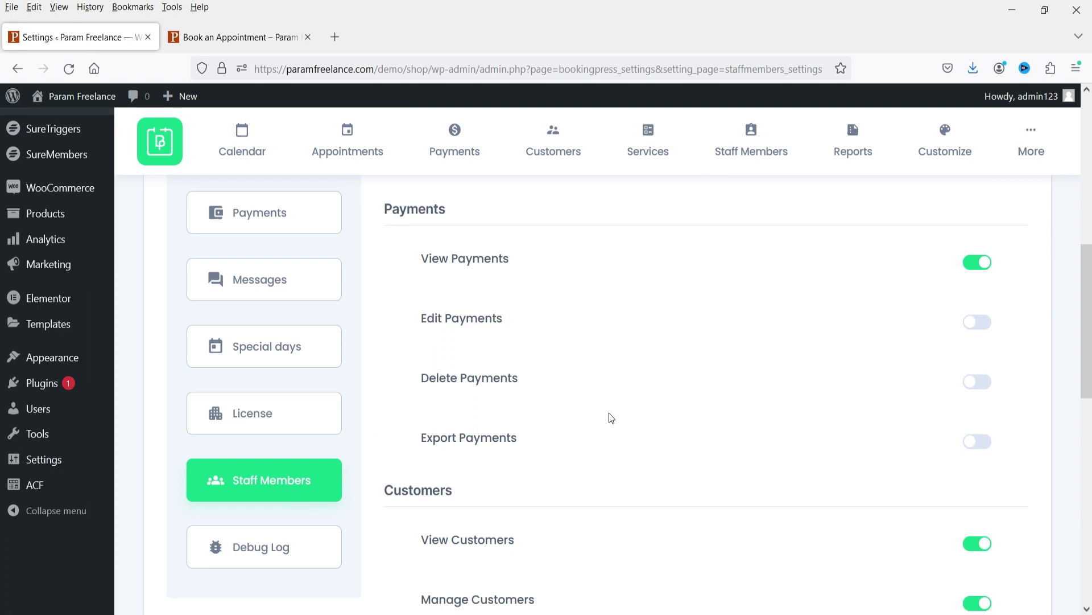
pyautogui.scroll(4, 696, 373)
pyautogui.scroll(4, 694, 372)
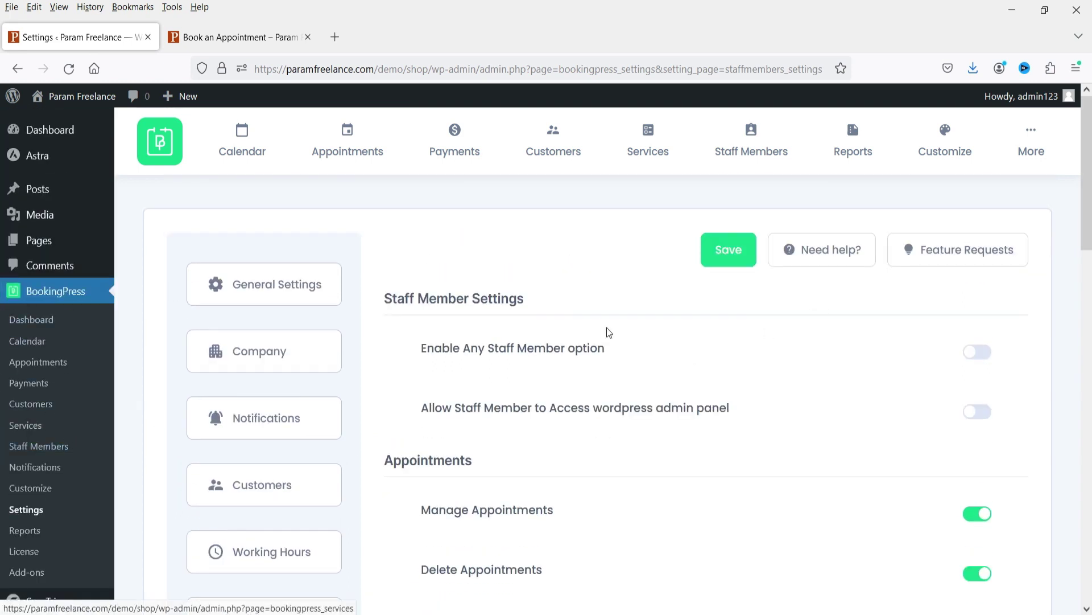
pyautogui.scroll(-3, 609, 319)
# Step: Open the first staff member for editing, upload the Desktop photo of the man in an apron as the profile picture, and save
pyautogui.click(45, 291)
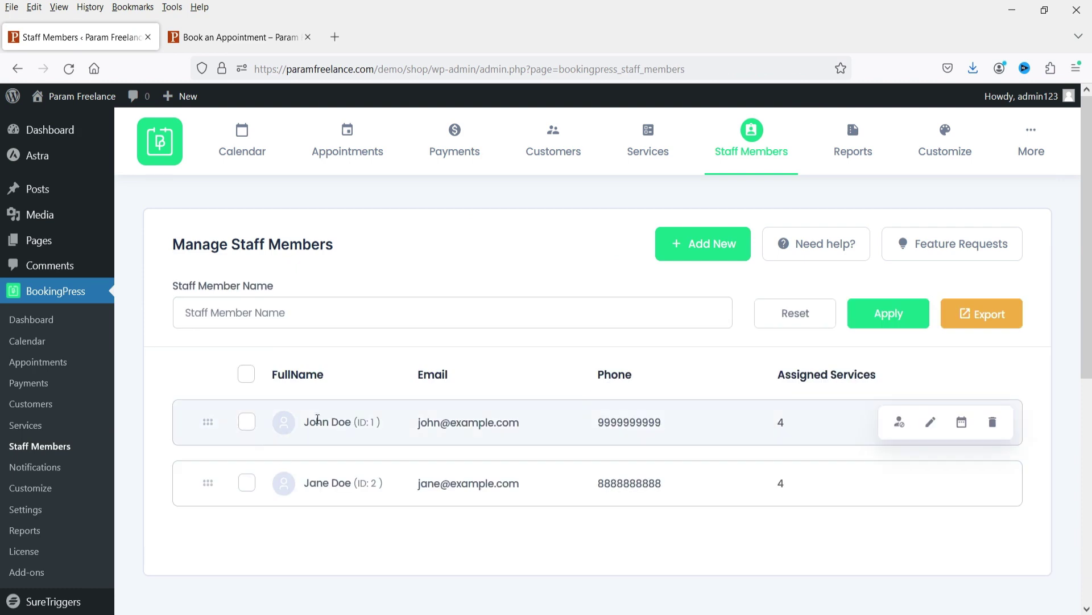
pyautogui.click(931, 423)
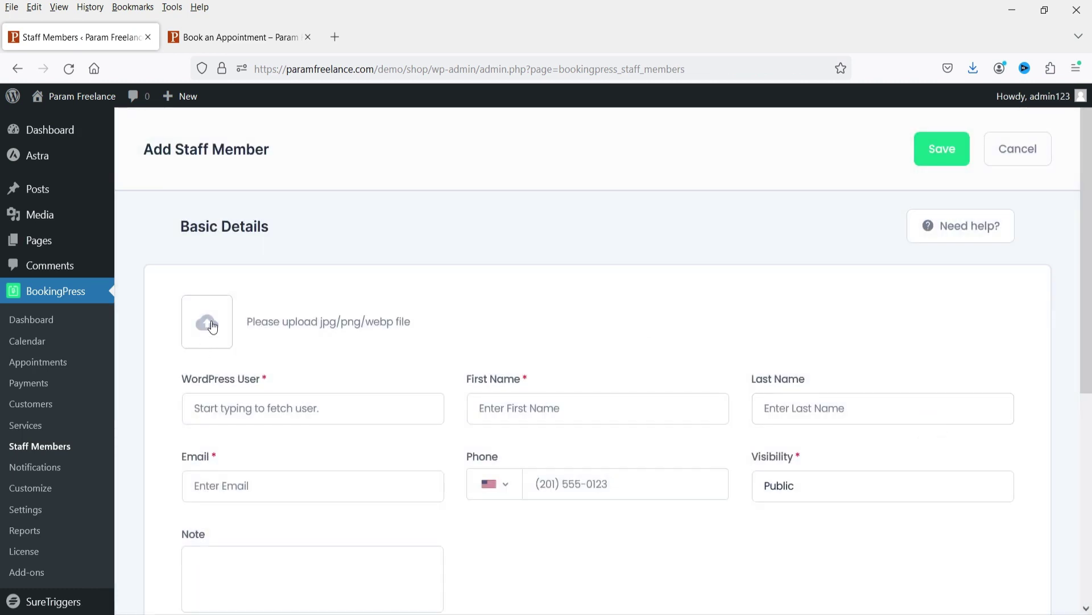
pyautogui.click(286, 322)
pyautogui.click(405, 124)
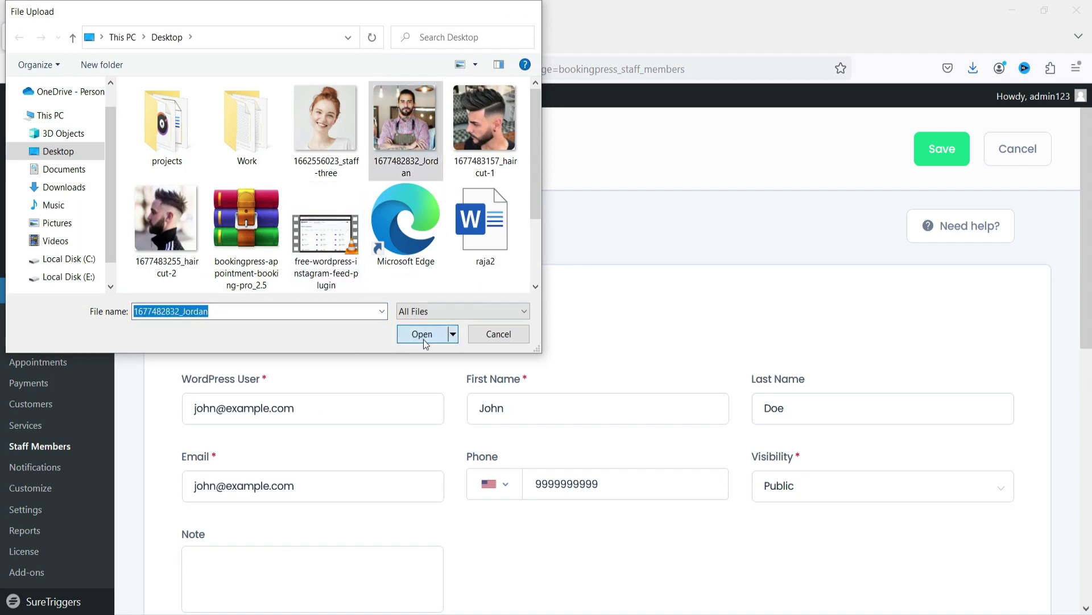
pyautogui.click(417, 334)
pyautogui.click(942, 149)
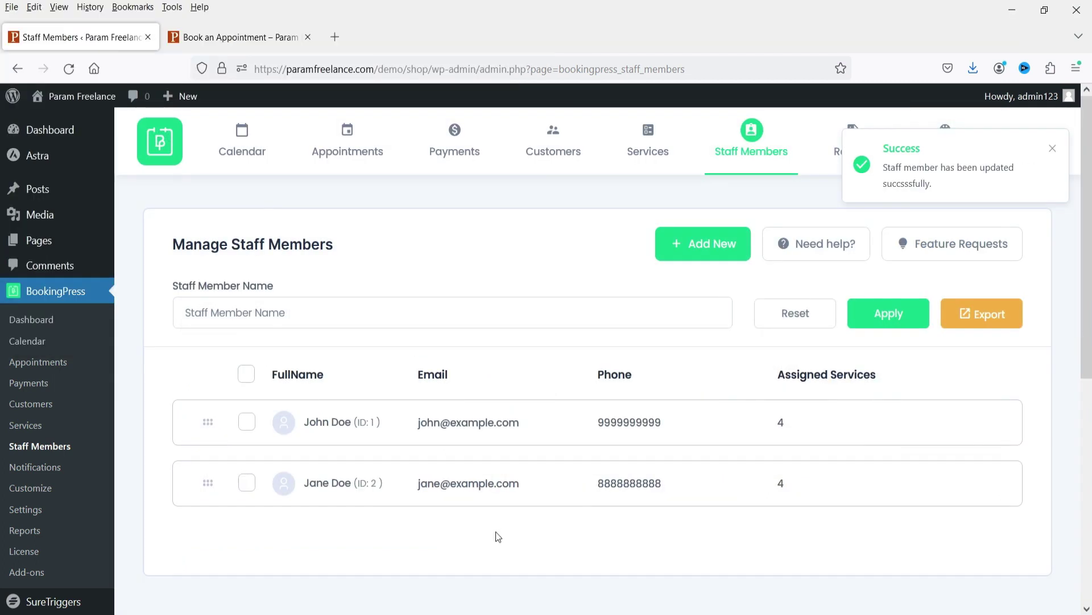
pyautogui.click(925, 487)
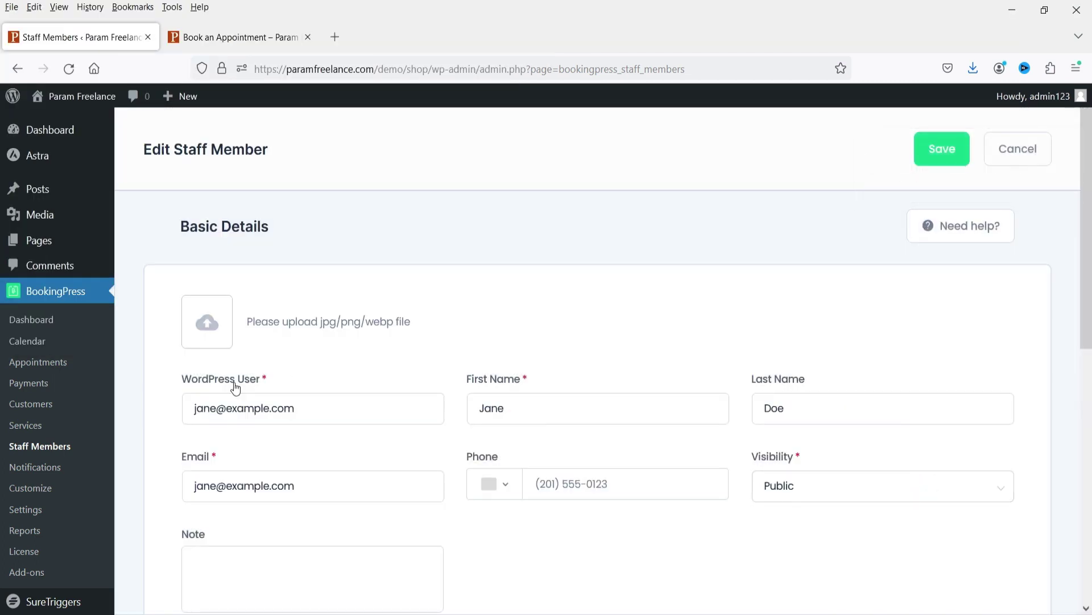
pyautogui.click(327, 114)
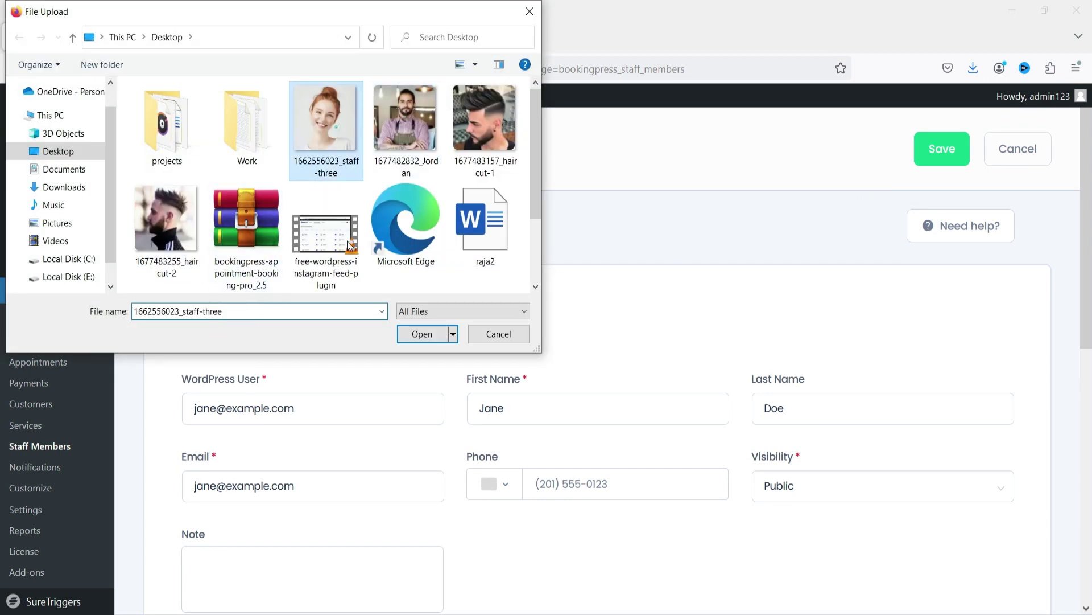
pyautogui.click(487, 400)
pyautogui.press('Return')
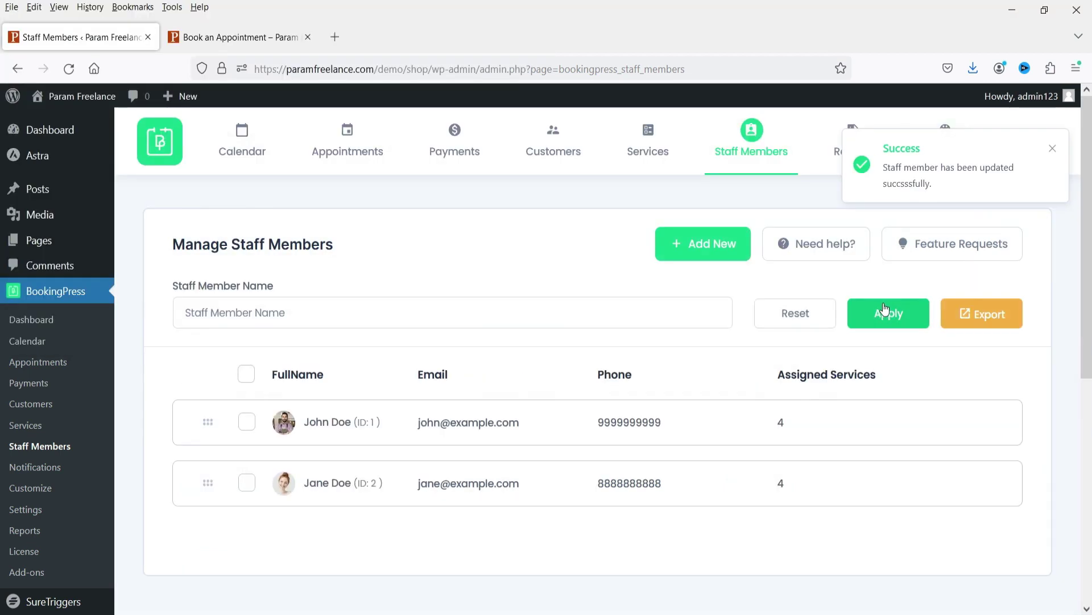
# Step: Return to the plugin's Add-ons page and examine the Service Extra, Coupon Management, Deposit Payment and Multiple Quantity modules
pyautogui.click(27, 572)
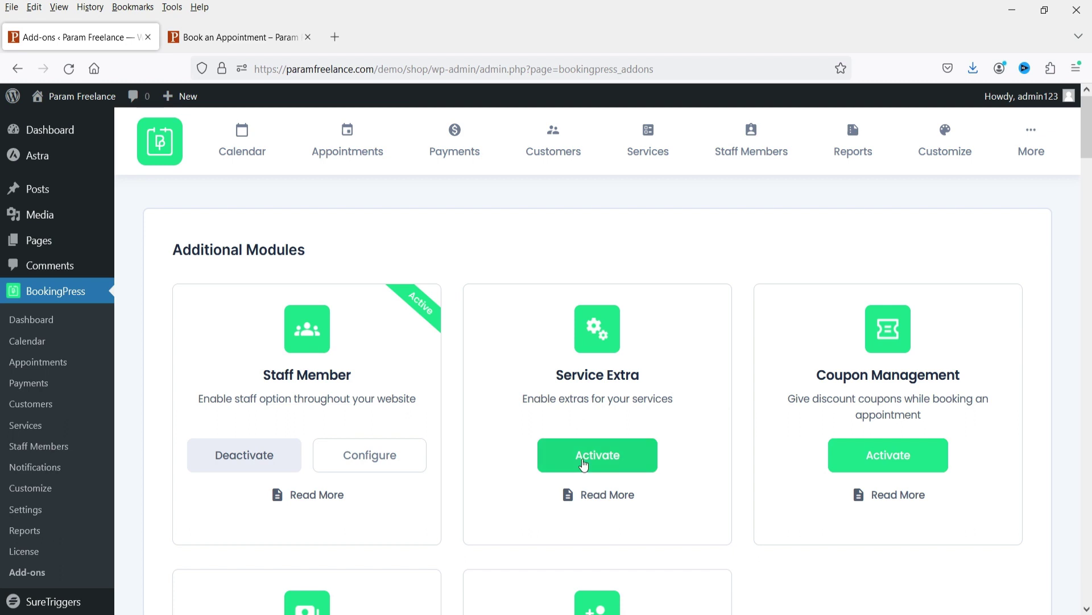
pyautogui.scroll(-3, 584, 465)
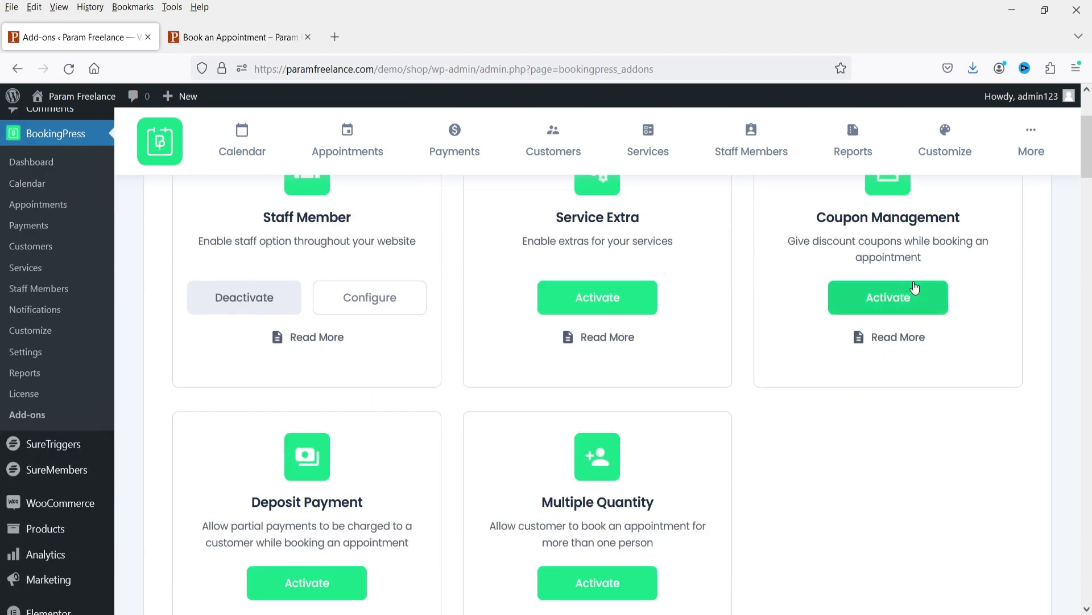
pyautogui.scroll(-3, 561, 444)
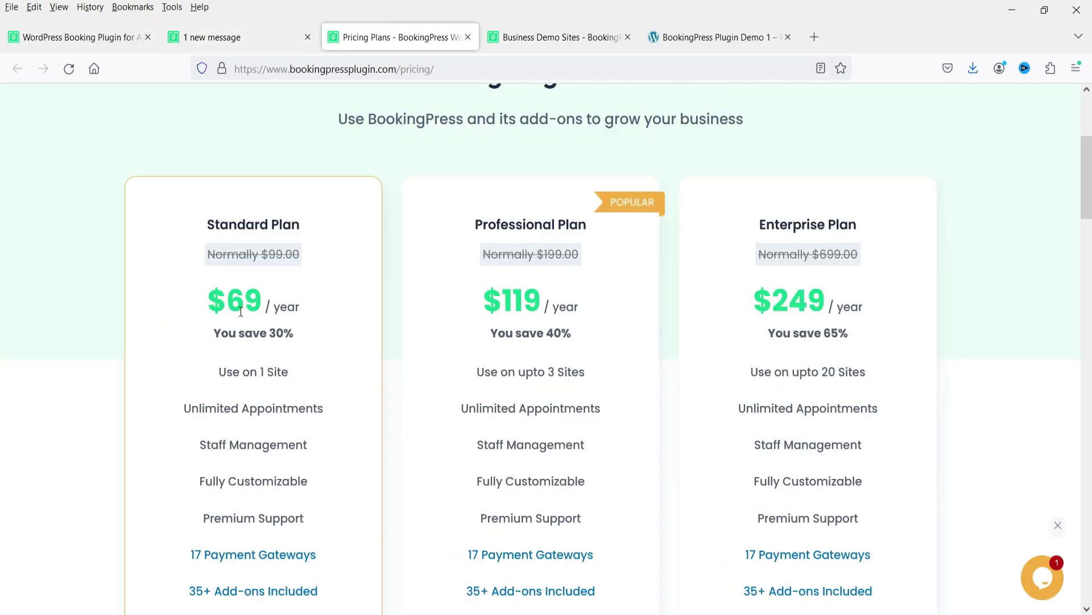
# Step: Examine the BookingPress pricing plans and view the list of payment gateways included in the Standard Plan
pyautogui.scroll(-5, 241, 311)
pyautogui.moveTo(234, 244)
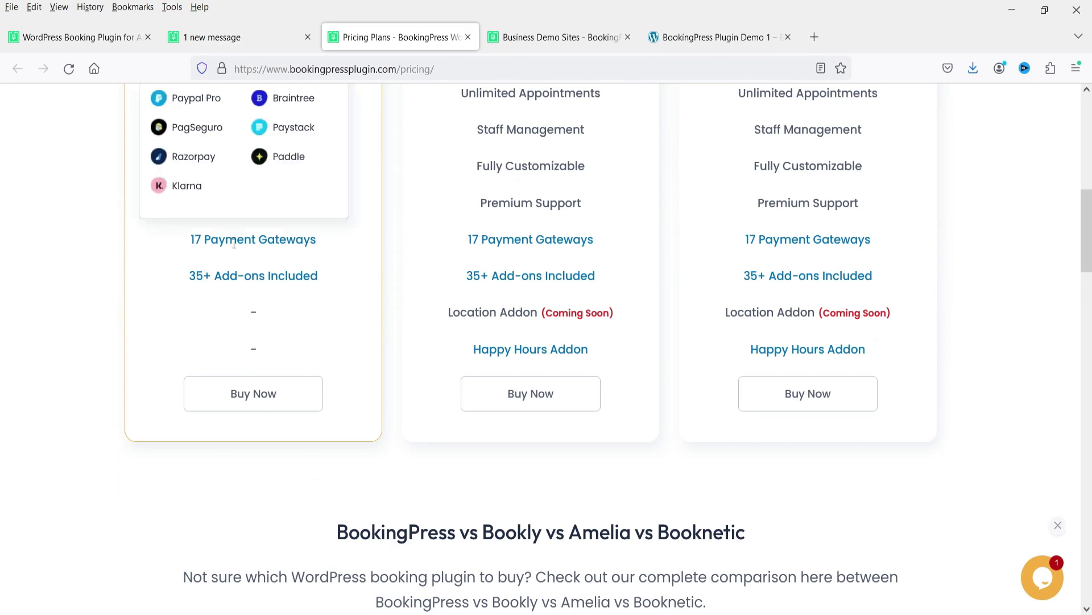